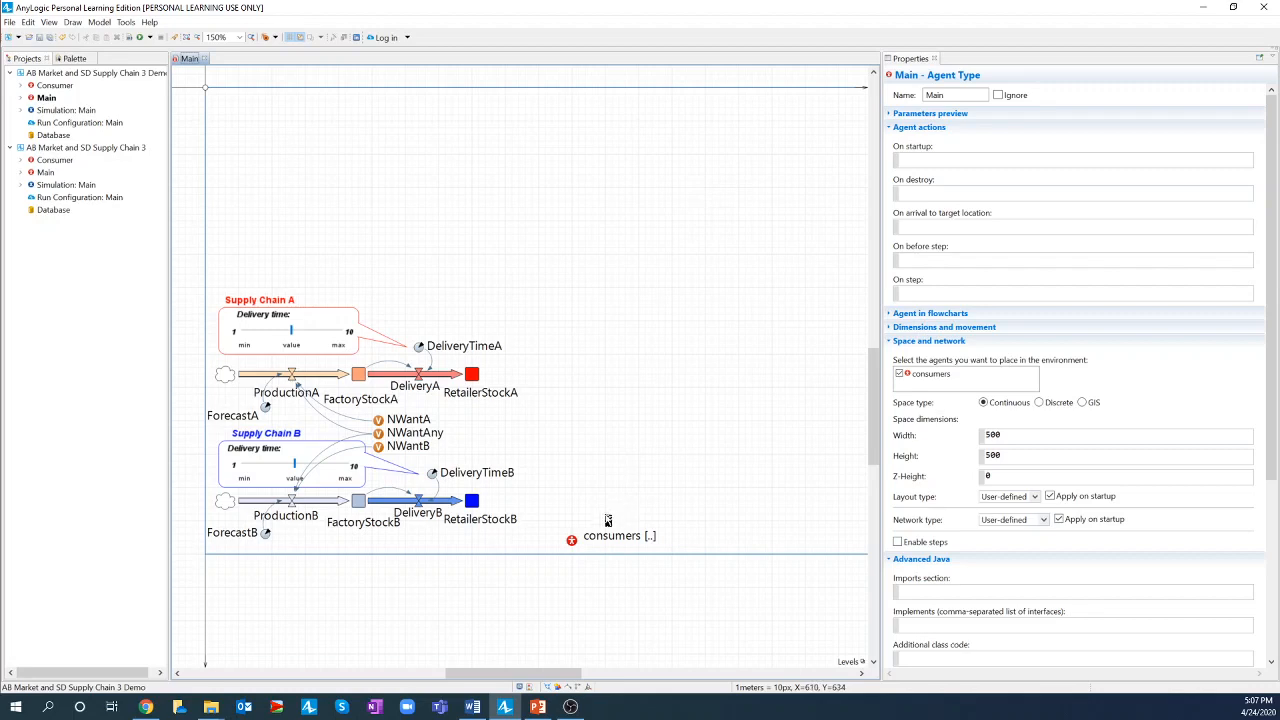
- Add a Count statistic named NusesA to the consumers population
left_click(571, 542)
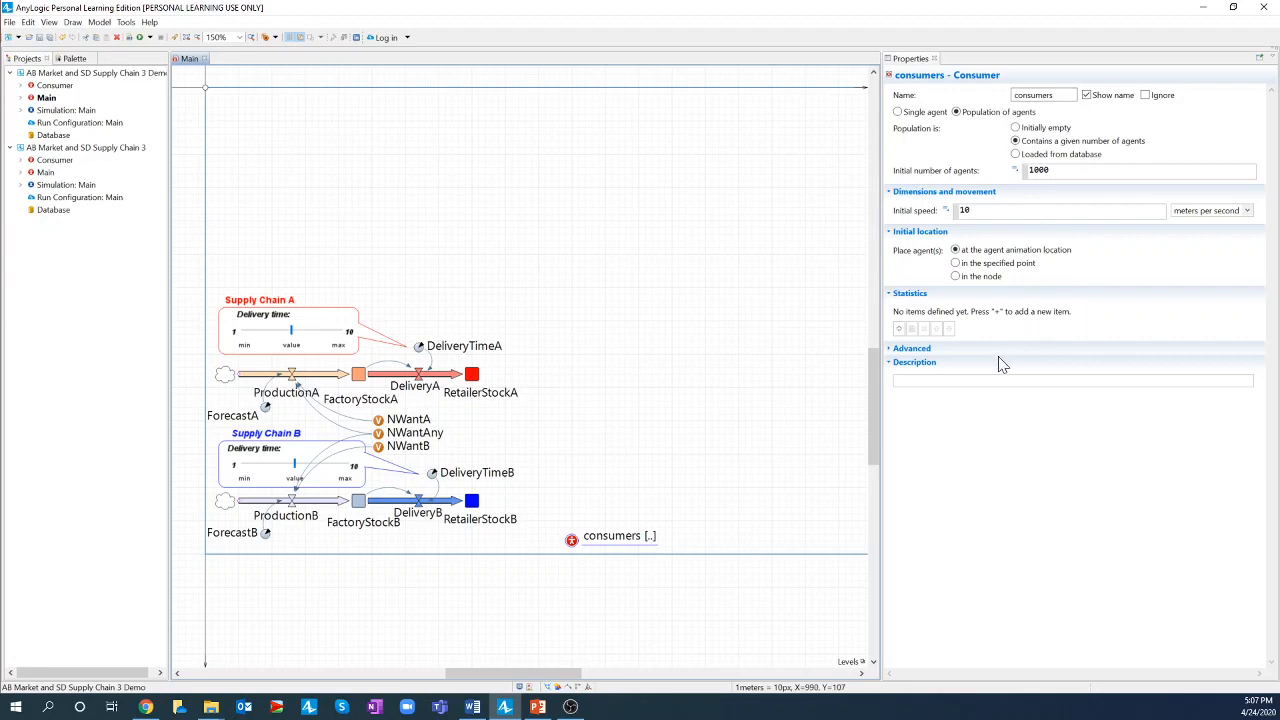
left_click(899, 328)
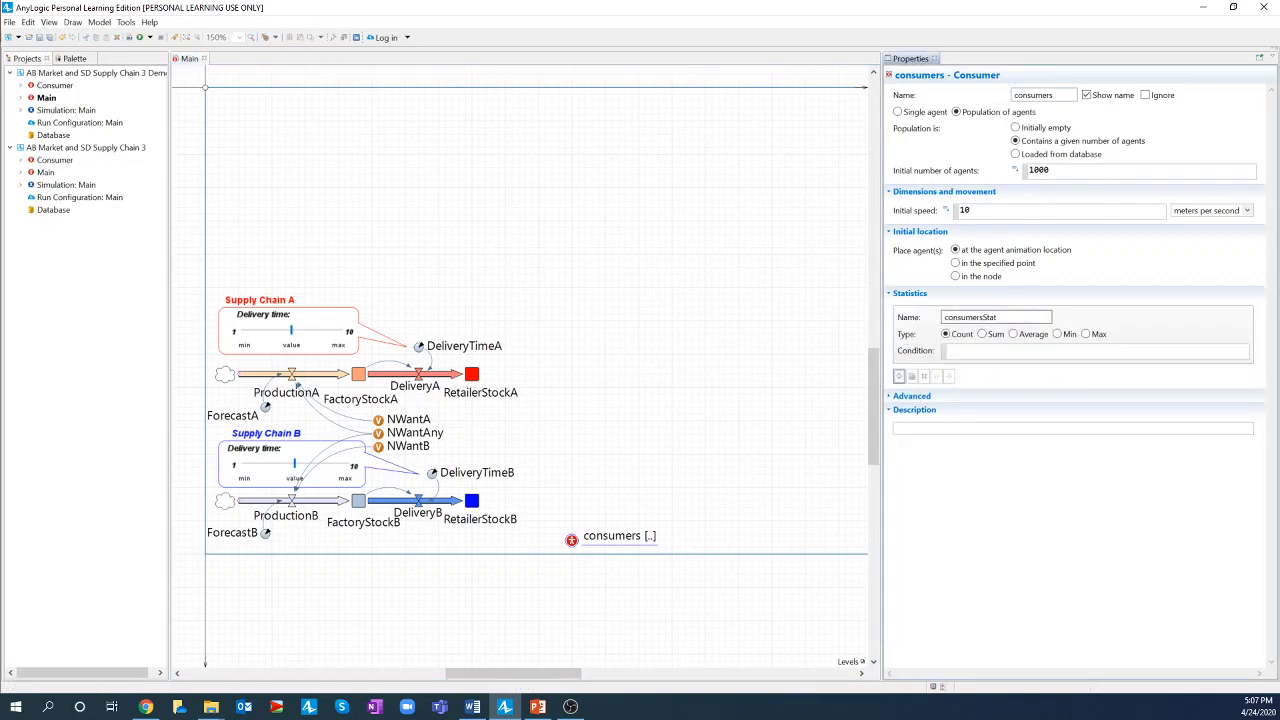
left_click_drag(1002, 317, 939, 325)
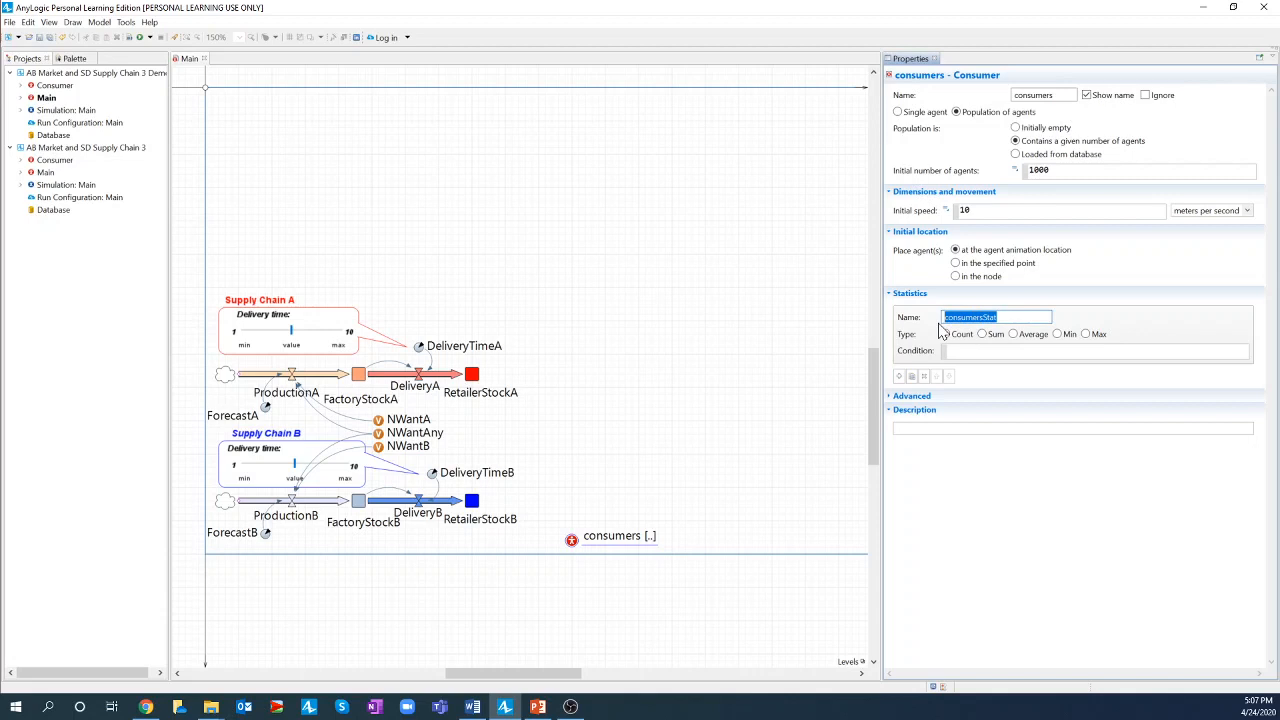
type("NusesA")
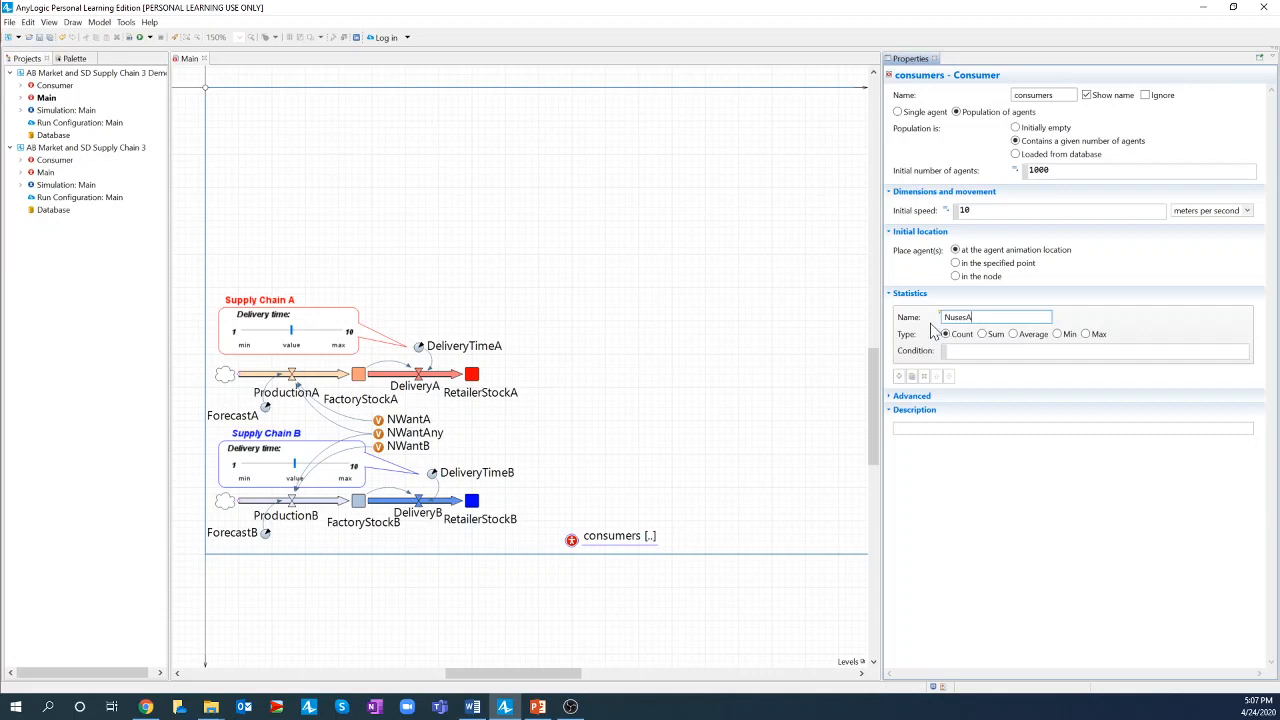
left_click(955, 334)
- Enter item.inState(Consumer.UsesA) as the NusesA condition, picking UsesA from code completion
left_click(952, 351)
type("item.")
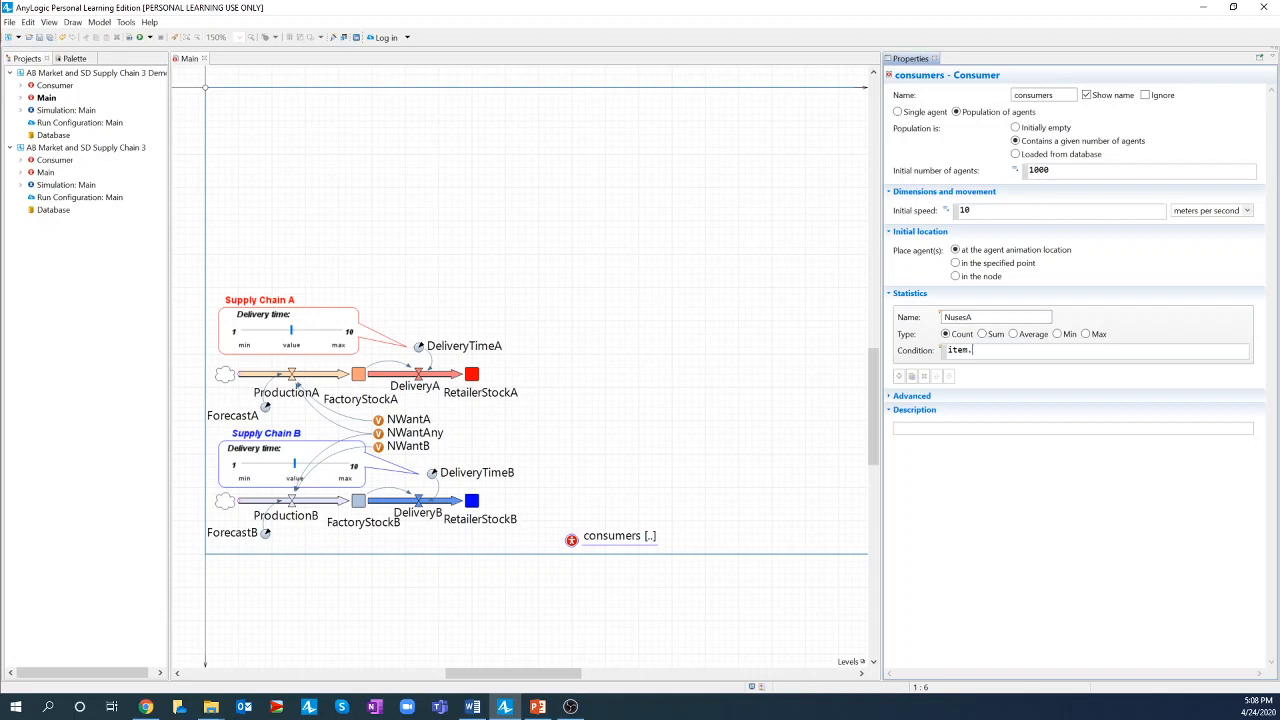
type("inState")
type("(Consumer")
type(".")
type("Use")
key("ctrl+space")
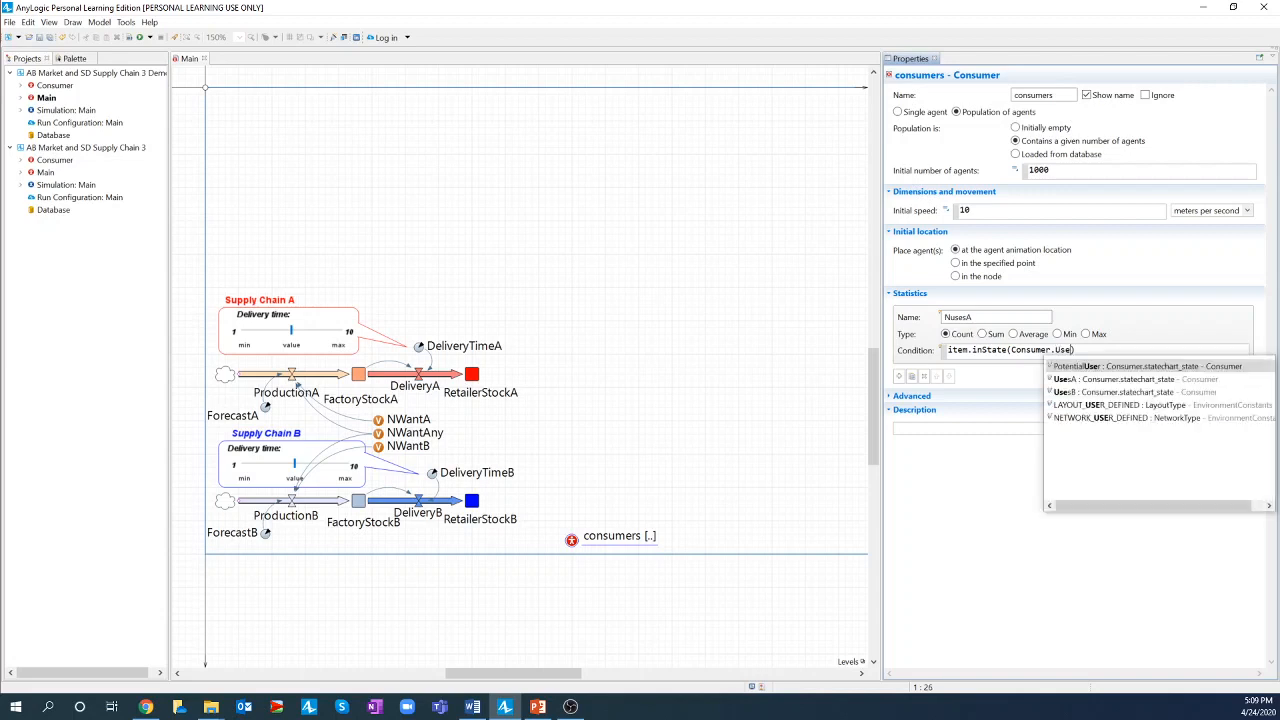
key("Down")
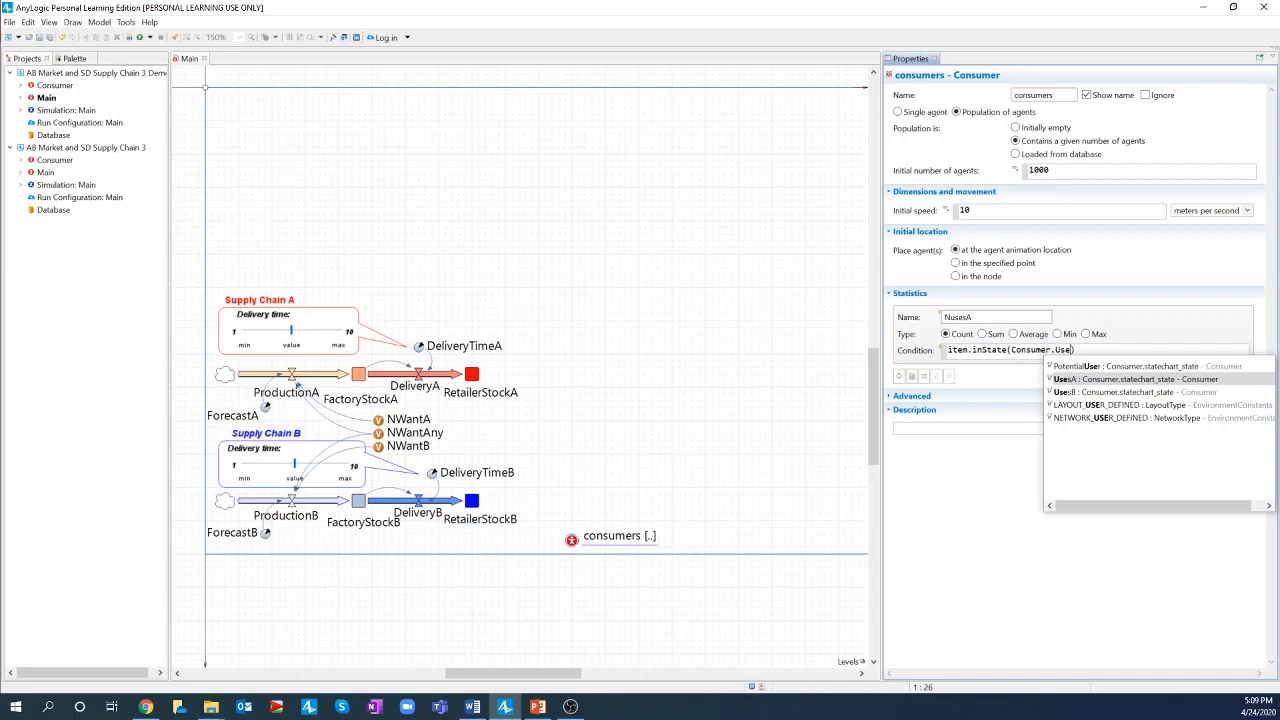
key("Return")
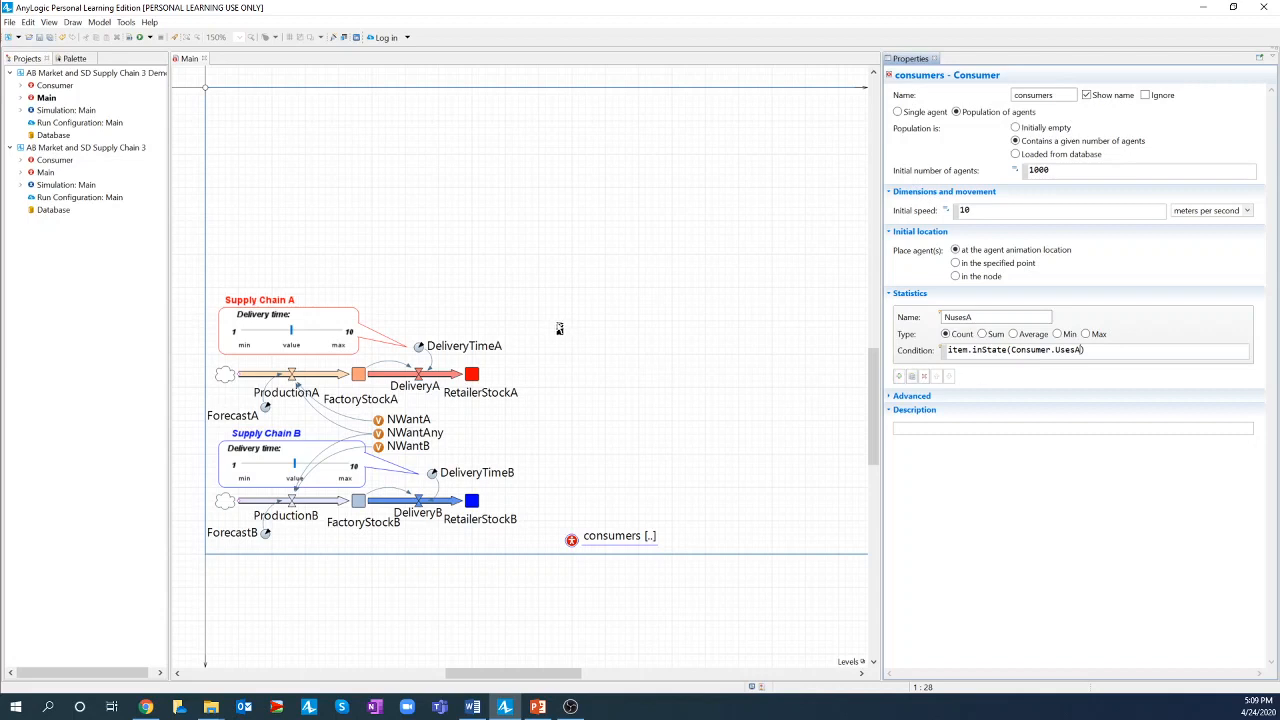
- Open the Consumer statechart in an editor tab beside Main, then return to the Main diagram
double_click(56, 86)
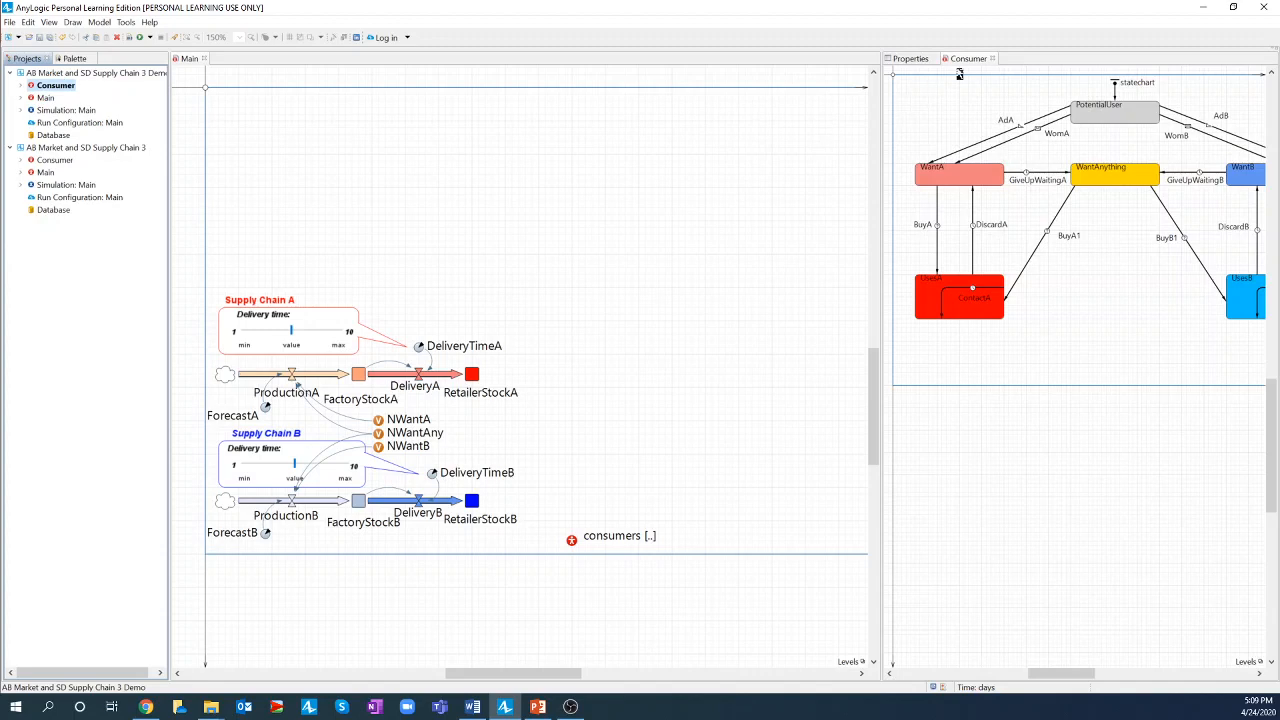
left_click(967, 59)
mouse_move(925, 78)
left_mouse_down()
mouse_move(397, 90)
mouse_move(256, 69)
left_mouse_up()
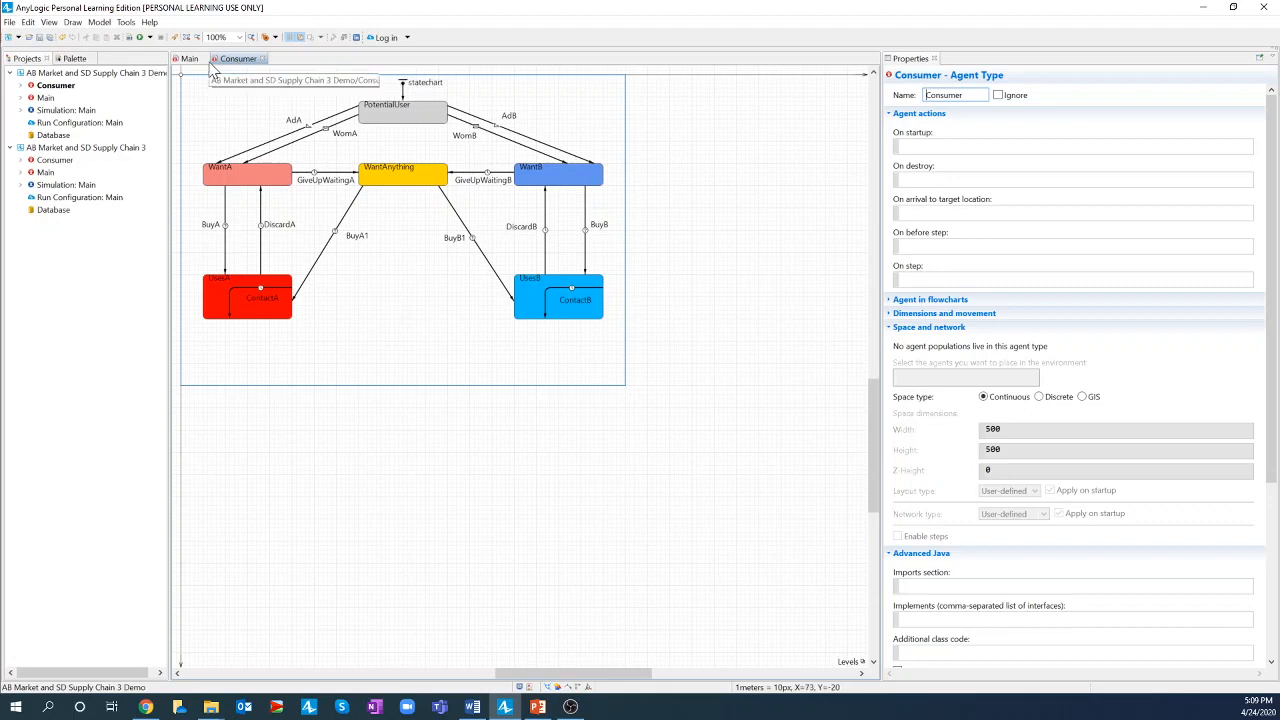
left_click(189, 58)
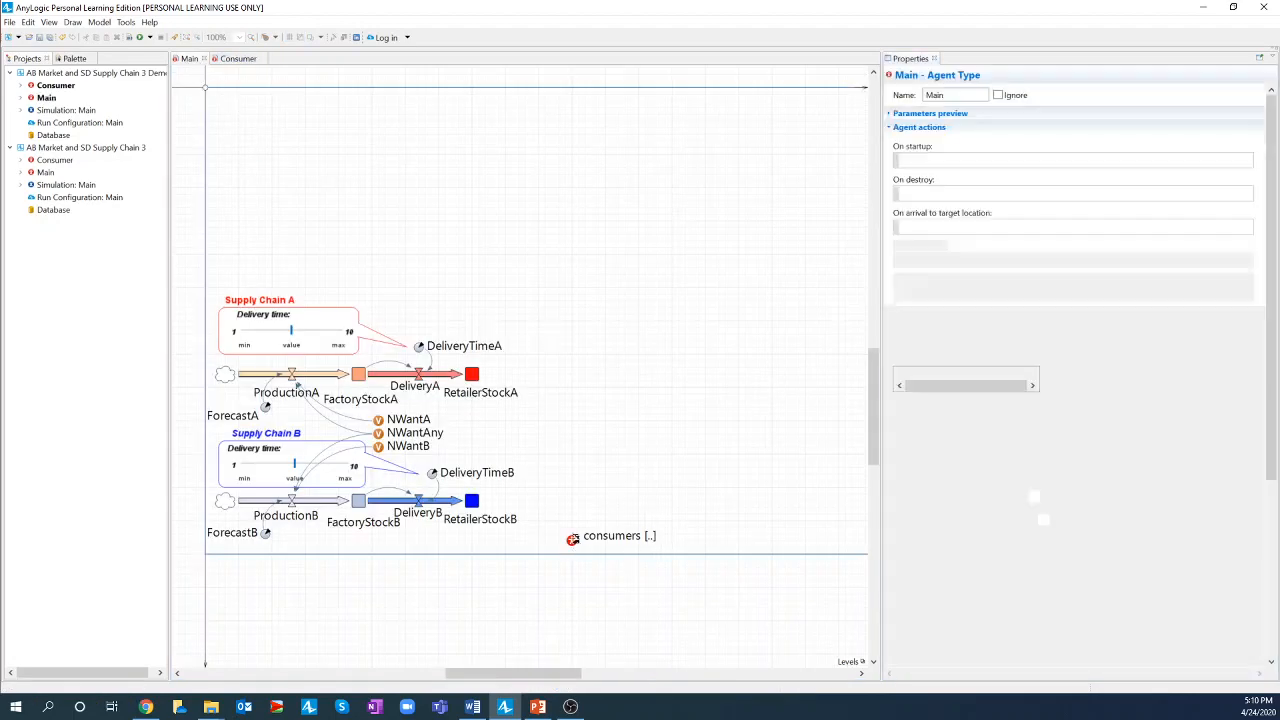
- Add a second statistic to the consumers population and name it NusesB
left_click(650, 540)
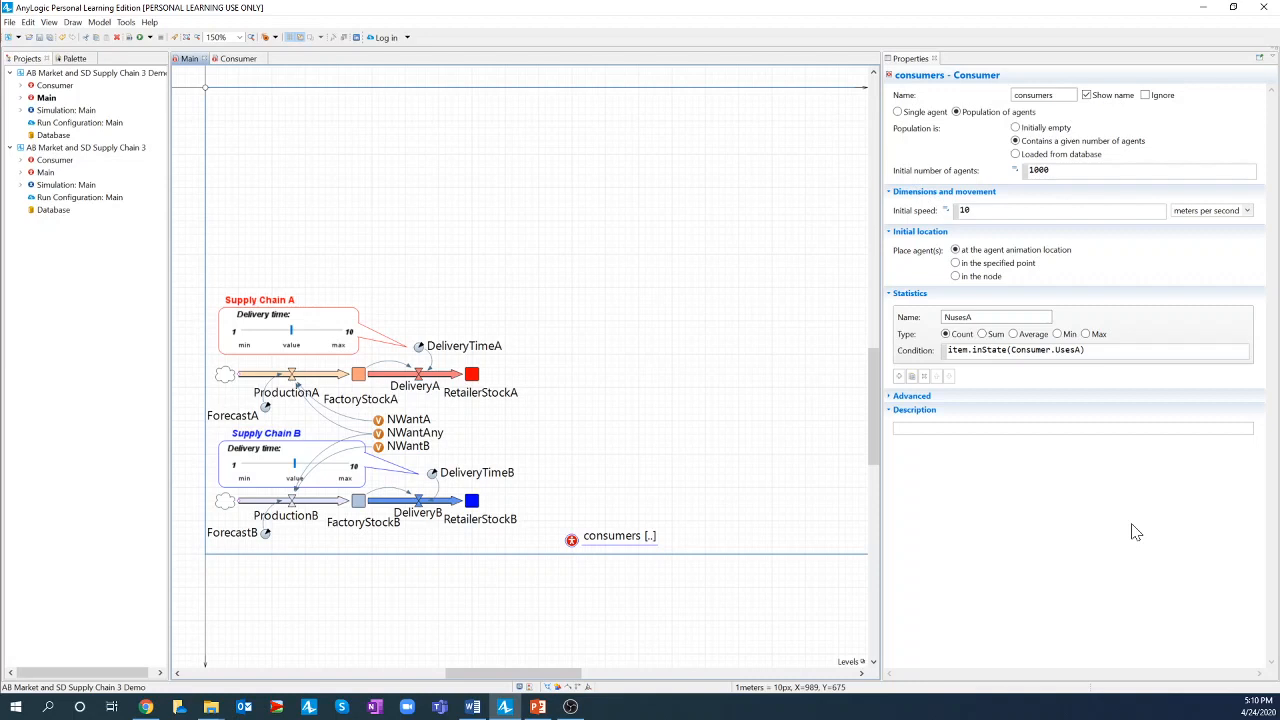
left_click(898, 376)
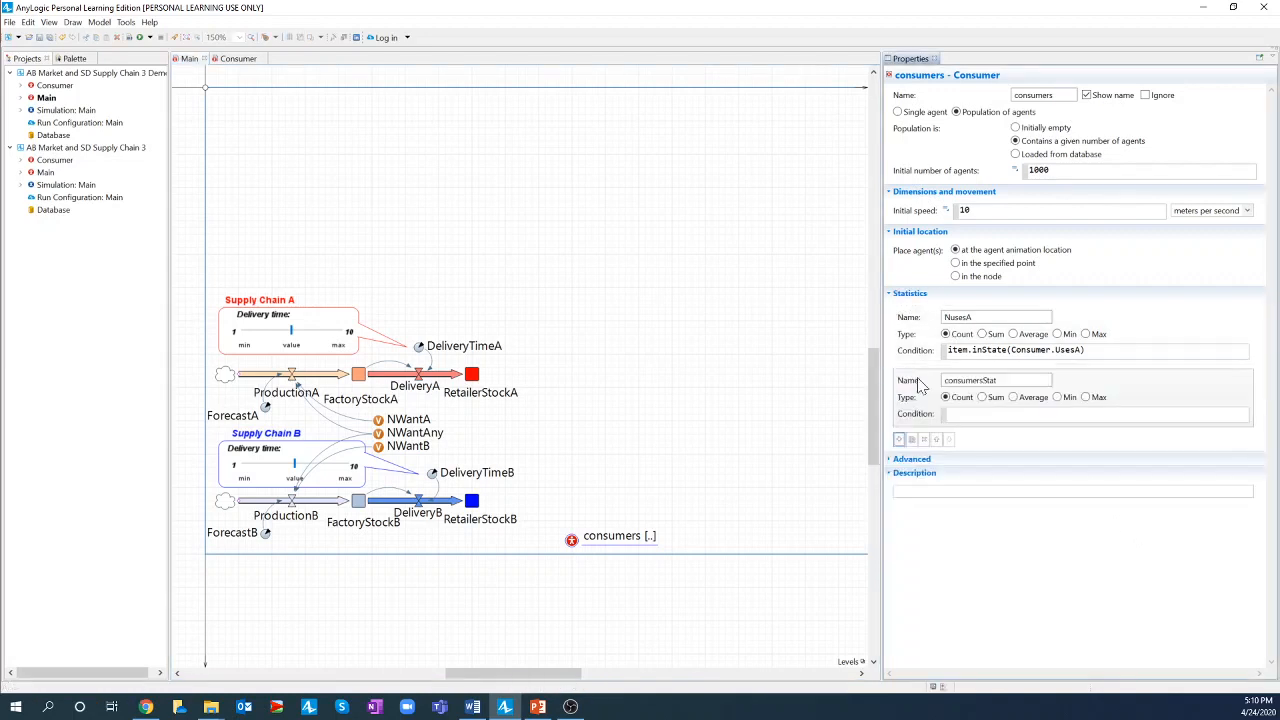
double_click(945, 381)
type("NusesB")
- Set NusesB's condition to item.inState(Consumer.UsesB), then present the consumer-statistics slide full-screen
left_click(950, 414)
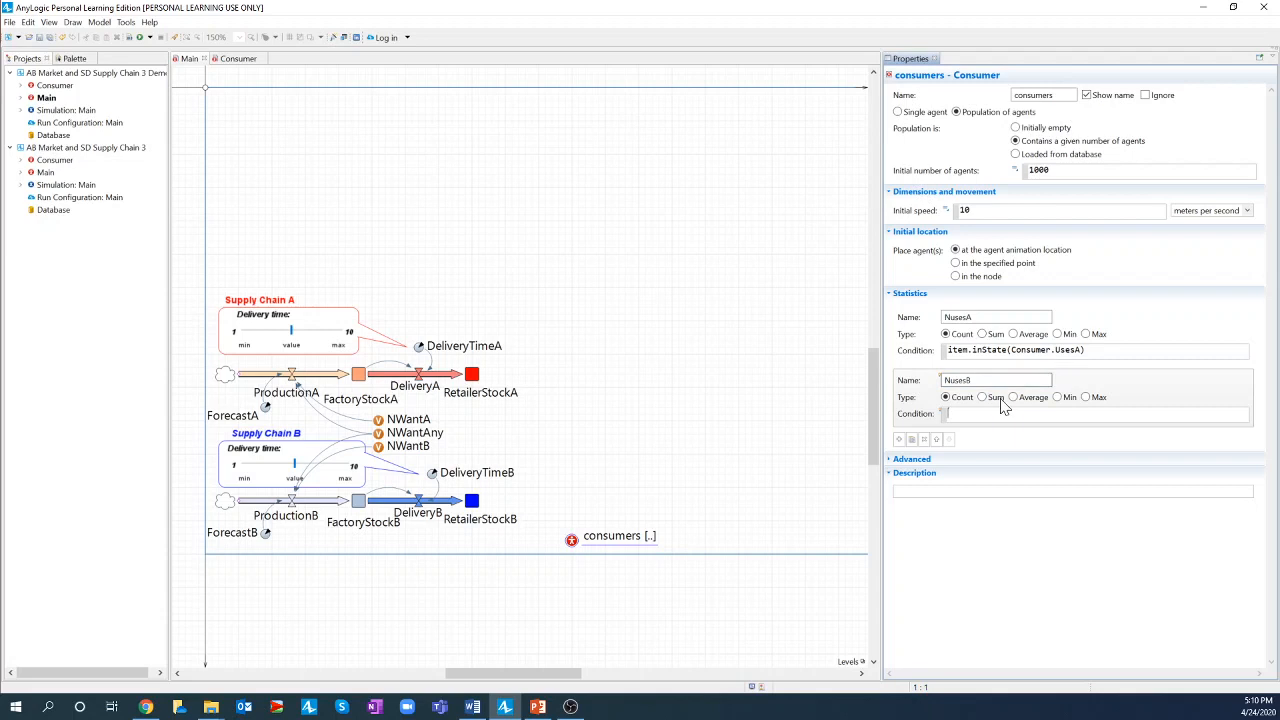
type("item.i")
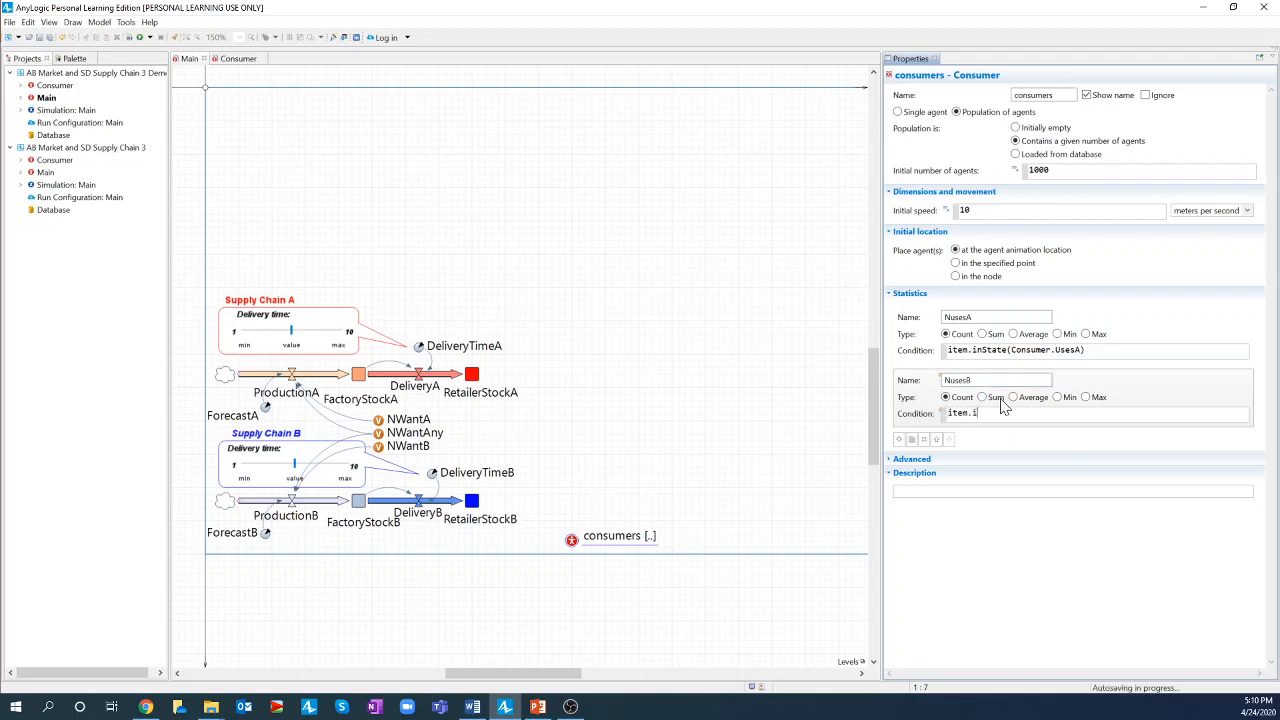
type("nSt")
key("ctrl+space")
key("ctrl+shift+Right")
type("Consumer.")
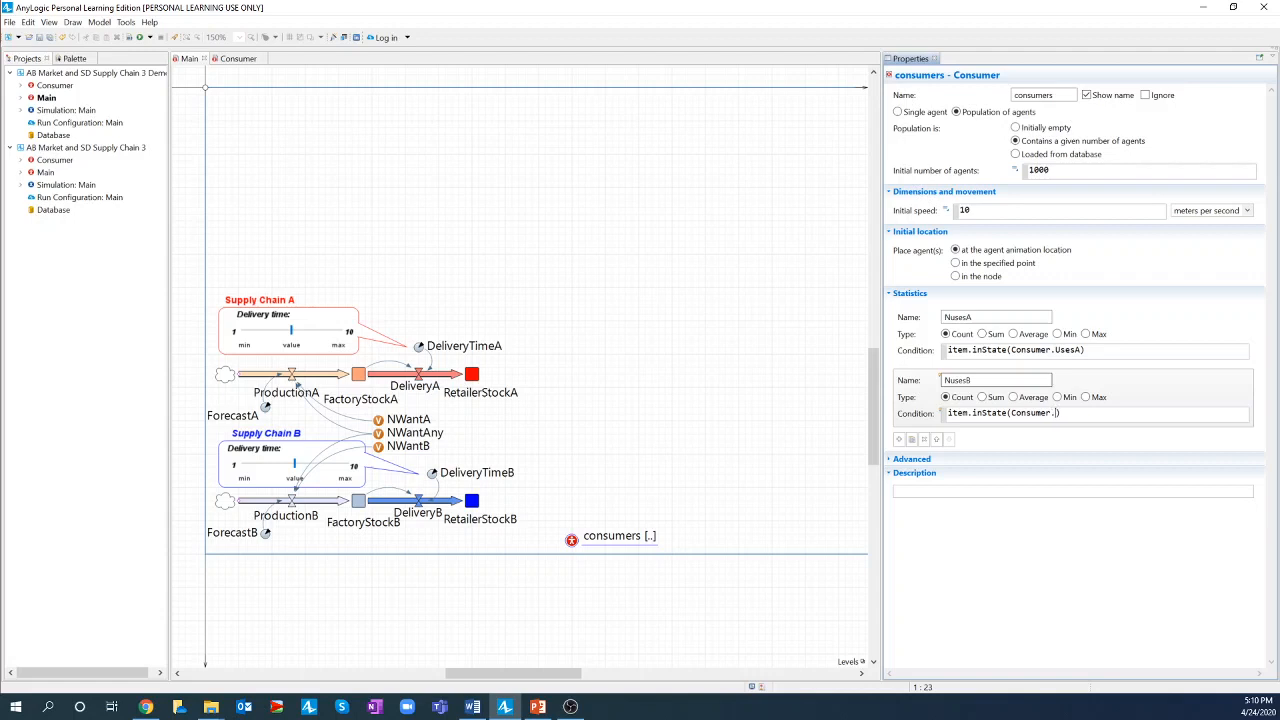
type("Us")
key("ctrl+space")
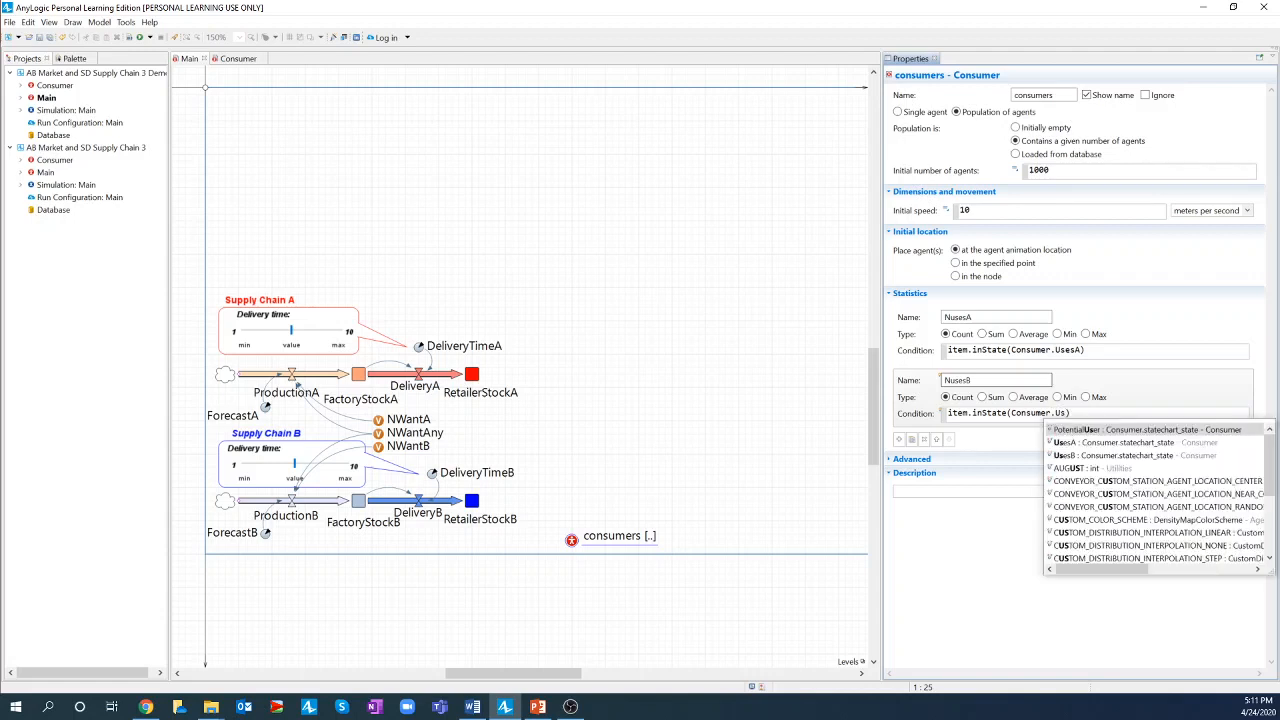
key("Down")
key("Down")
key("Return")
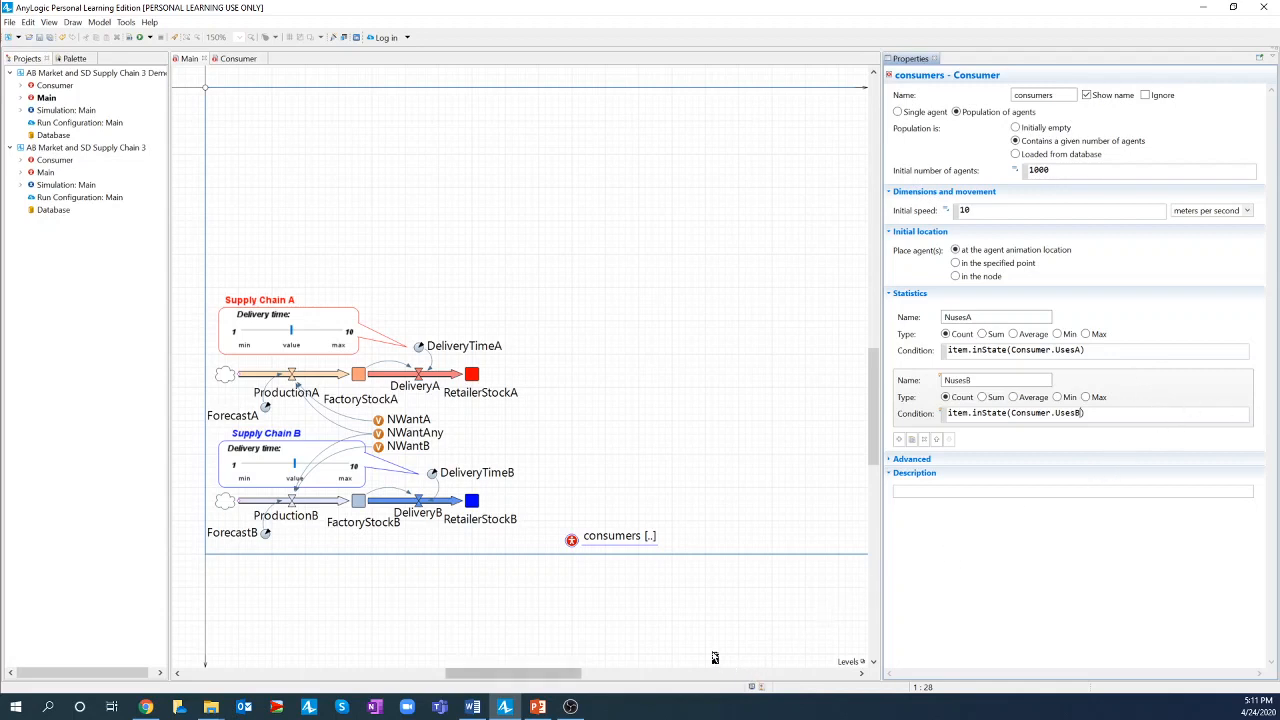
left_click(539, 707)
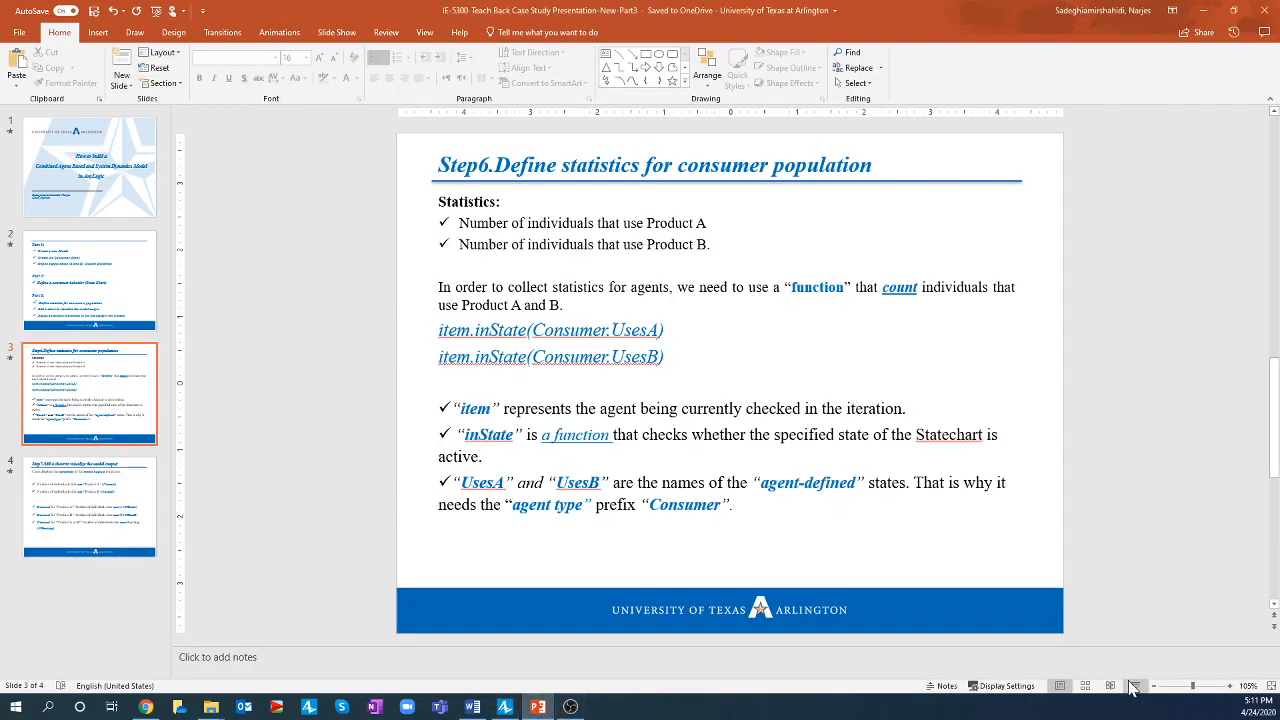
key("shift+F5")
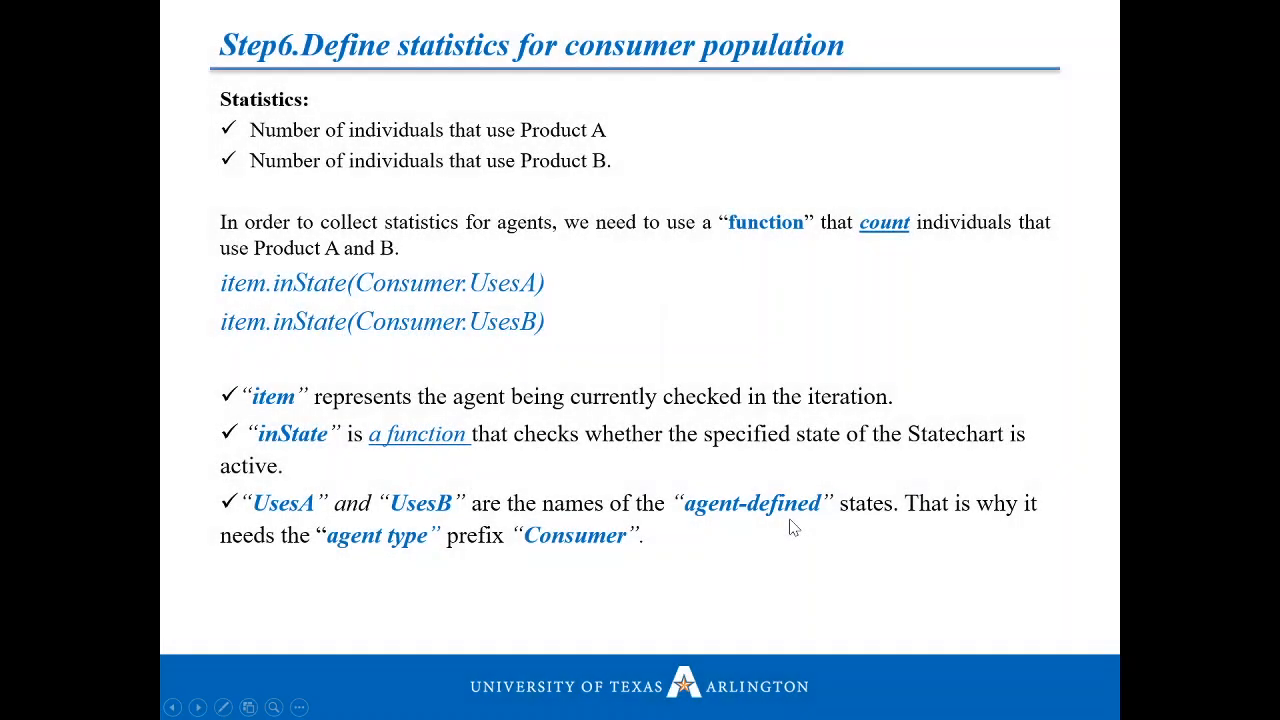
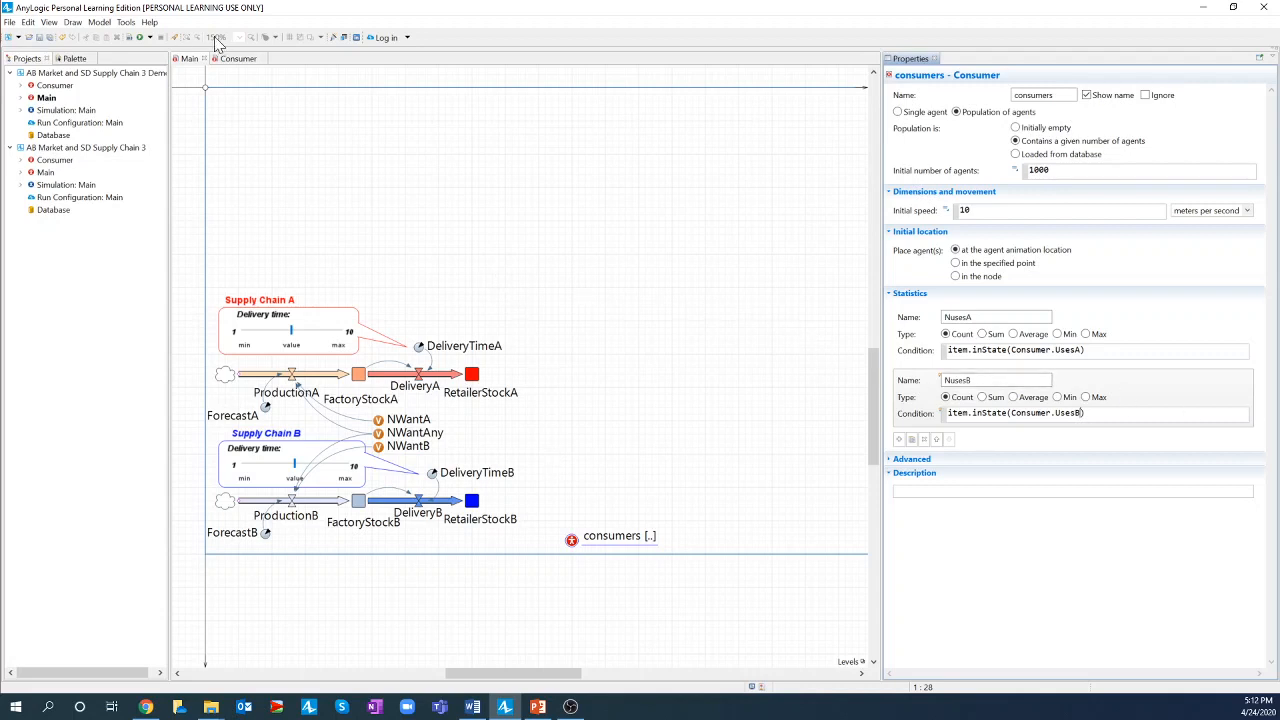
- Drag a Time Stack Chart from the Analysis palette onto the top of Main and widen it across the diagram
left_click(76, 60)
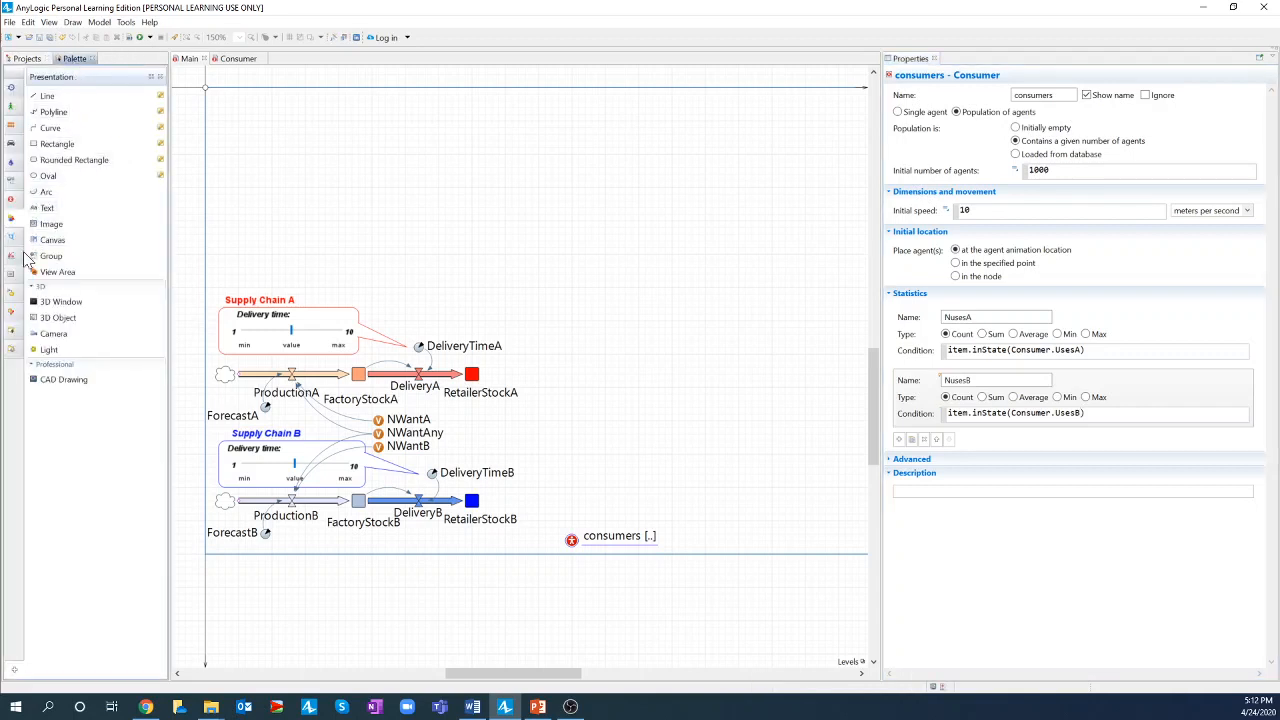
left_click(12, 257)
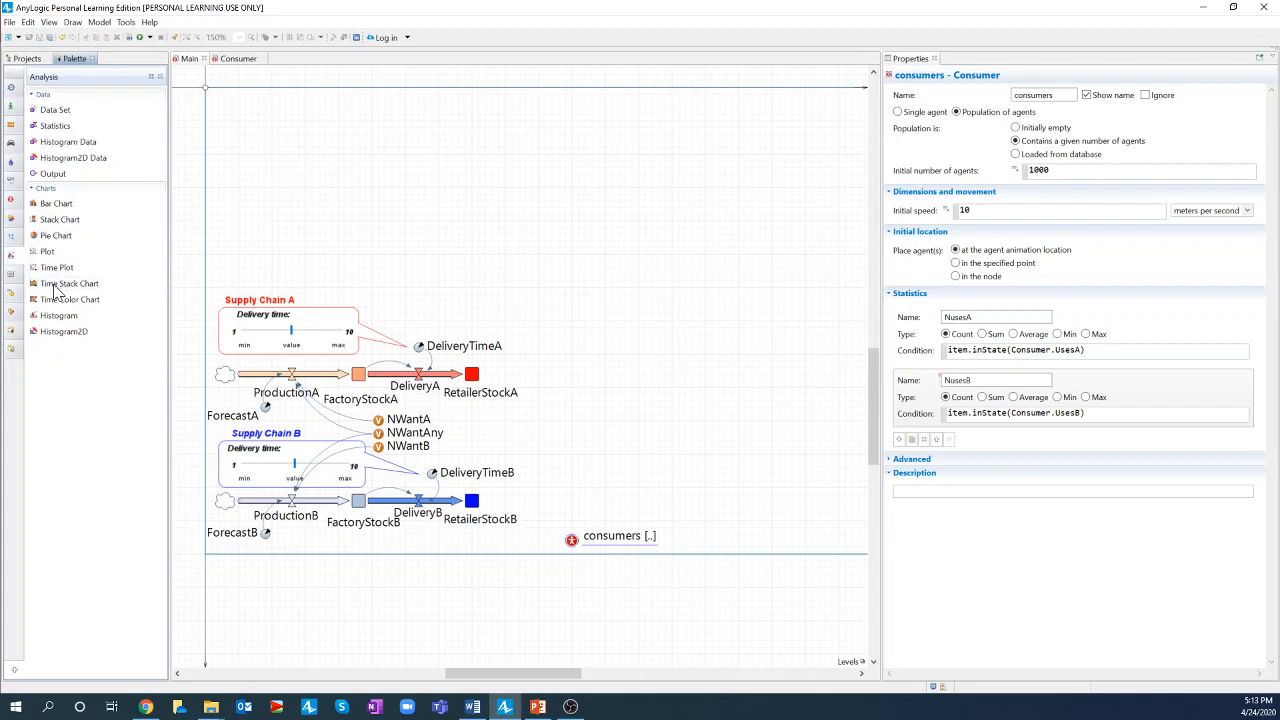
left_click_drag(57, 290, 215, 101)
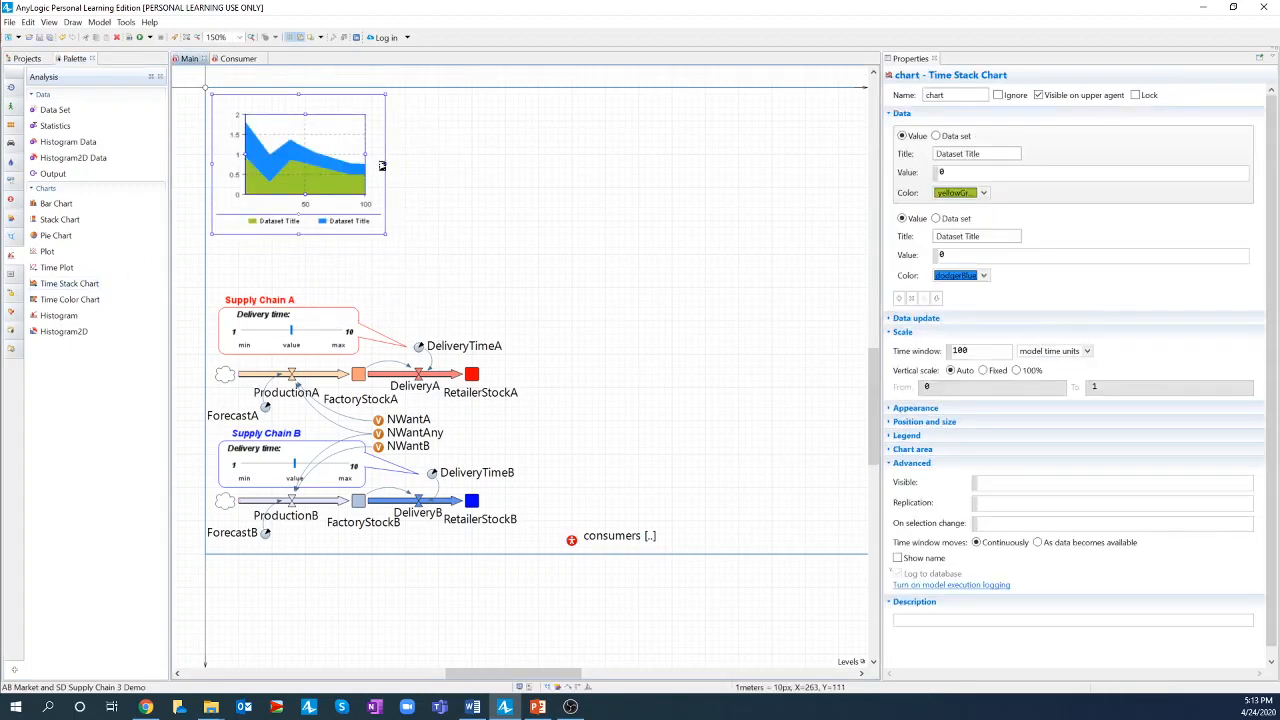
left_click_drag(384, 166, 860, 197)
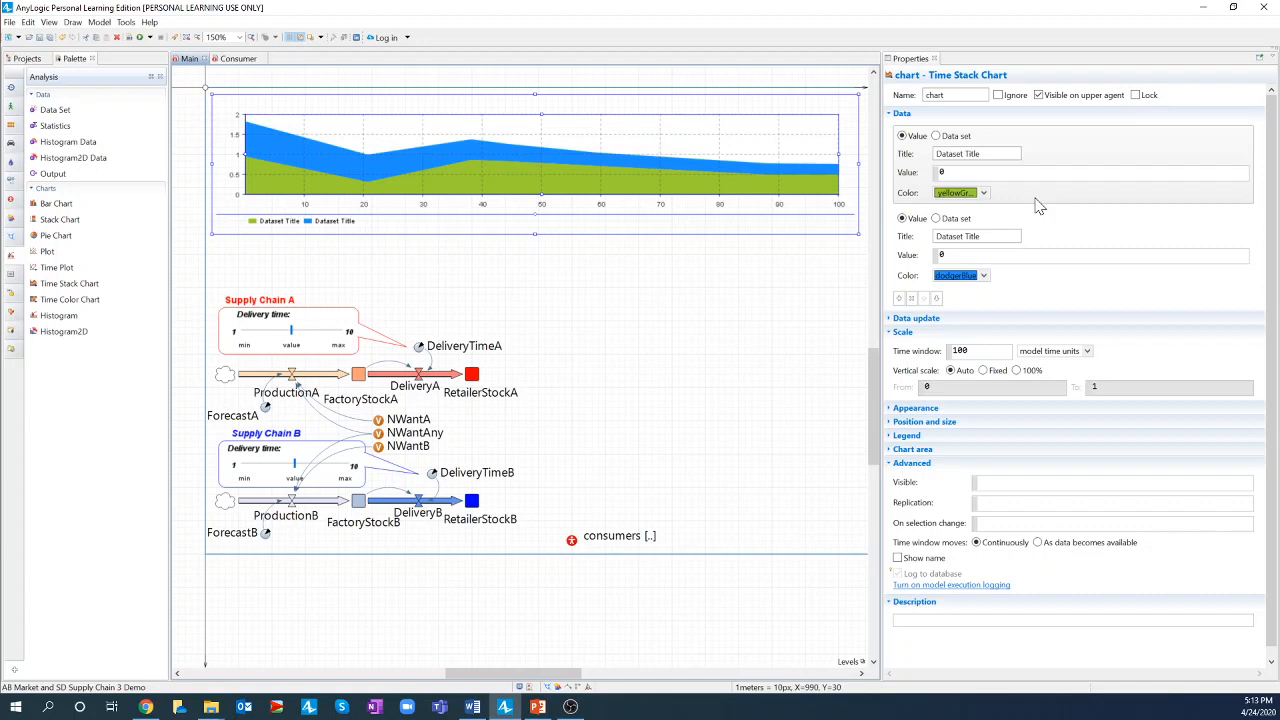
- Title the first data item 'Users B' and set its value to consumers.NusesB()
triple_click(945, 153)
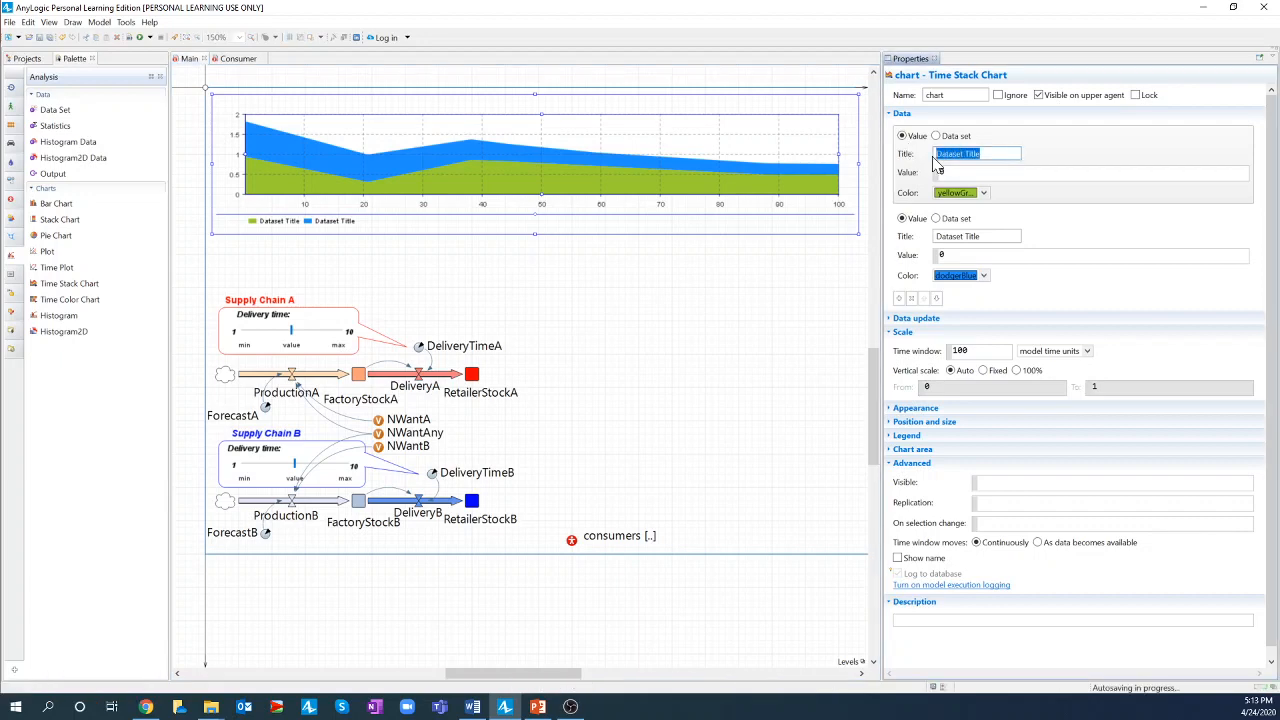
type("Users")
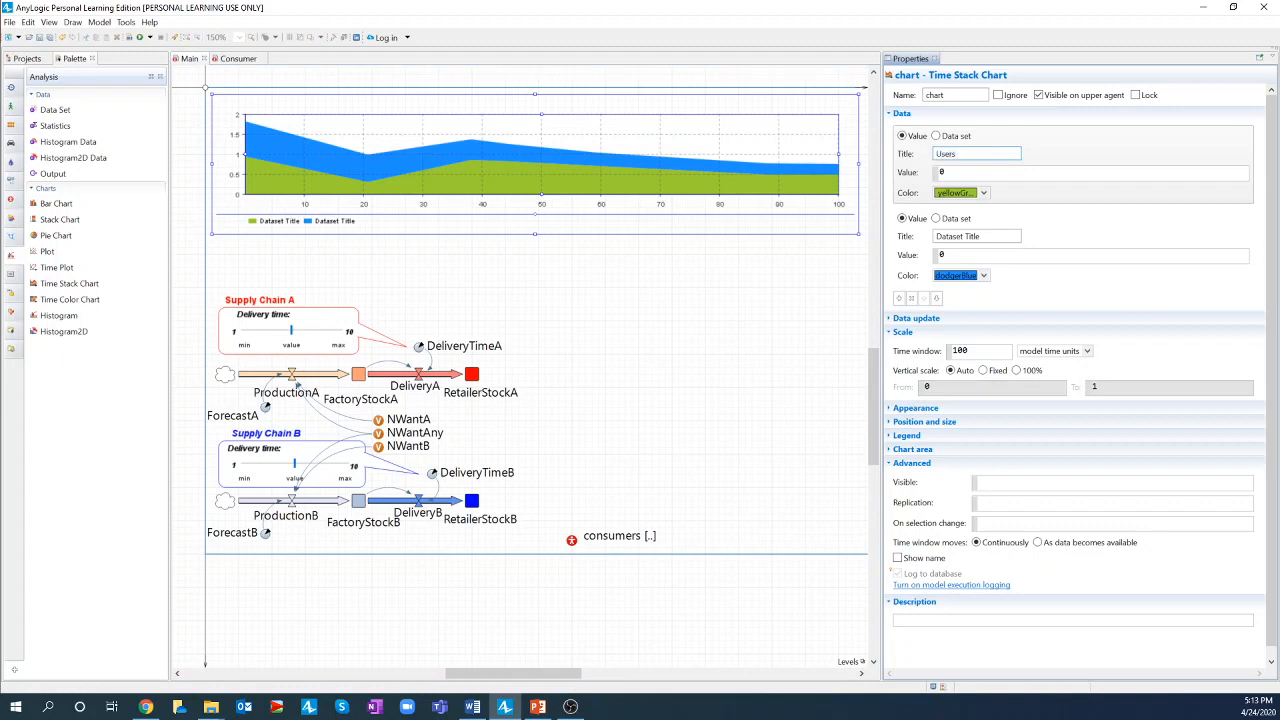
type(" 8")
key("Tab")
type("c")
type("onsumers.")
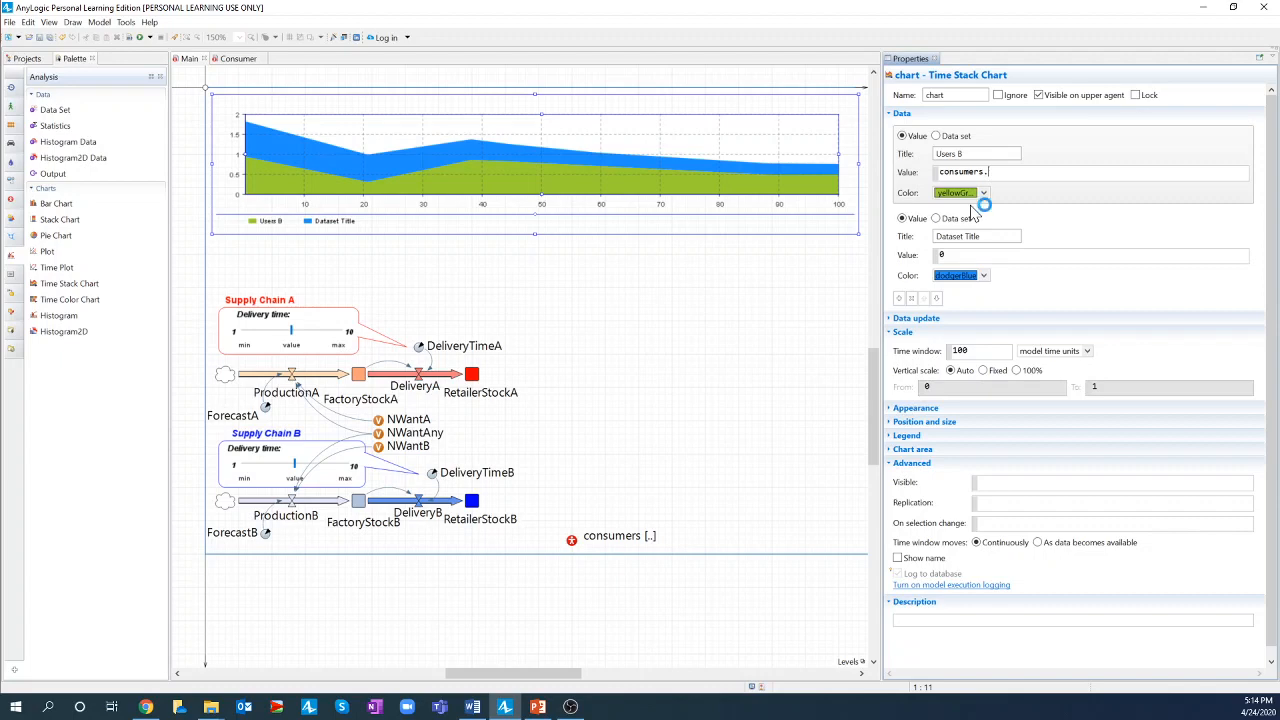
type("Nu")
key("ctrl+space")
key("Down")
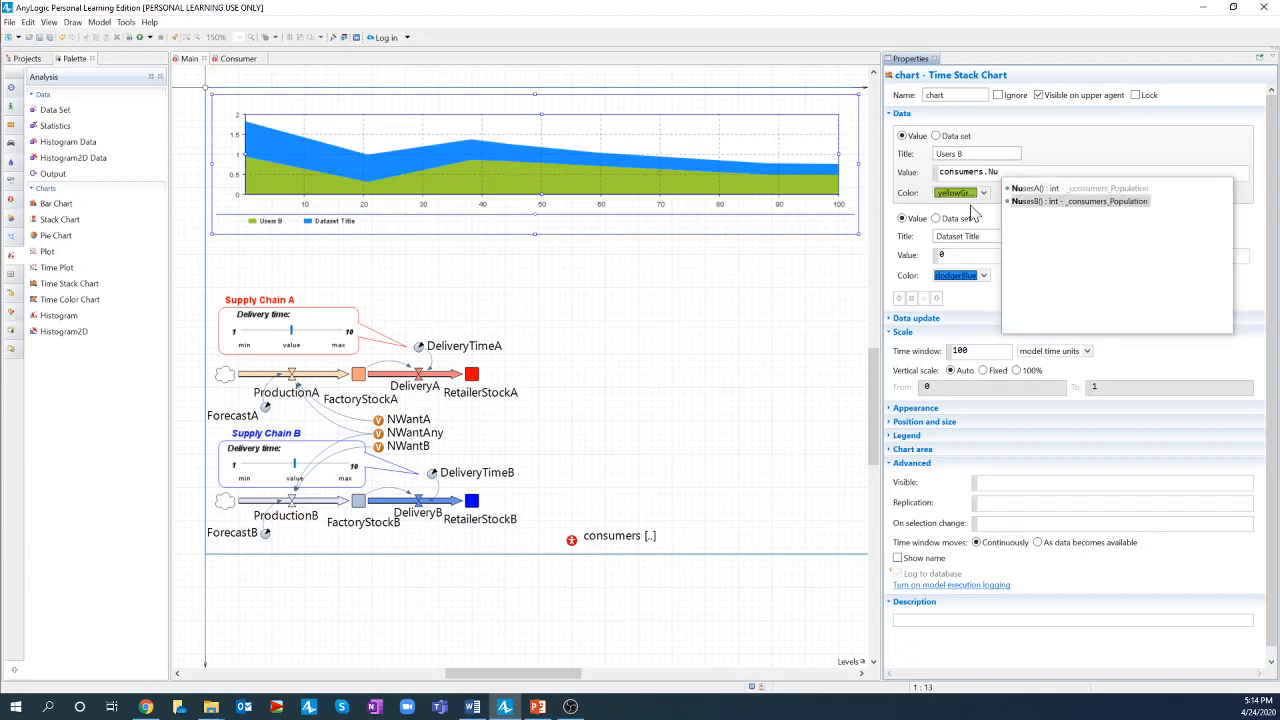
key("Return")
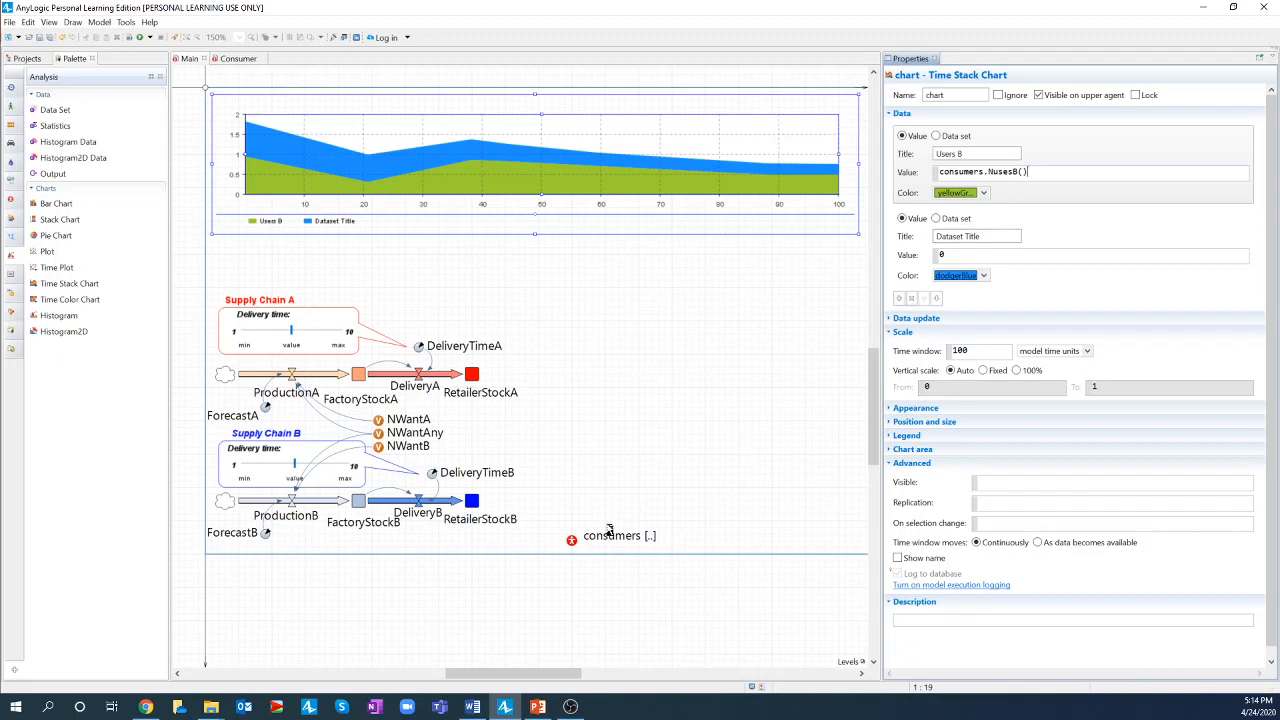
left_click(573, 543)
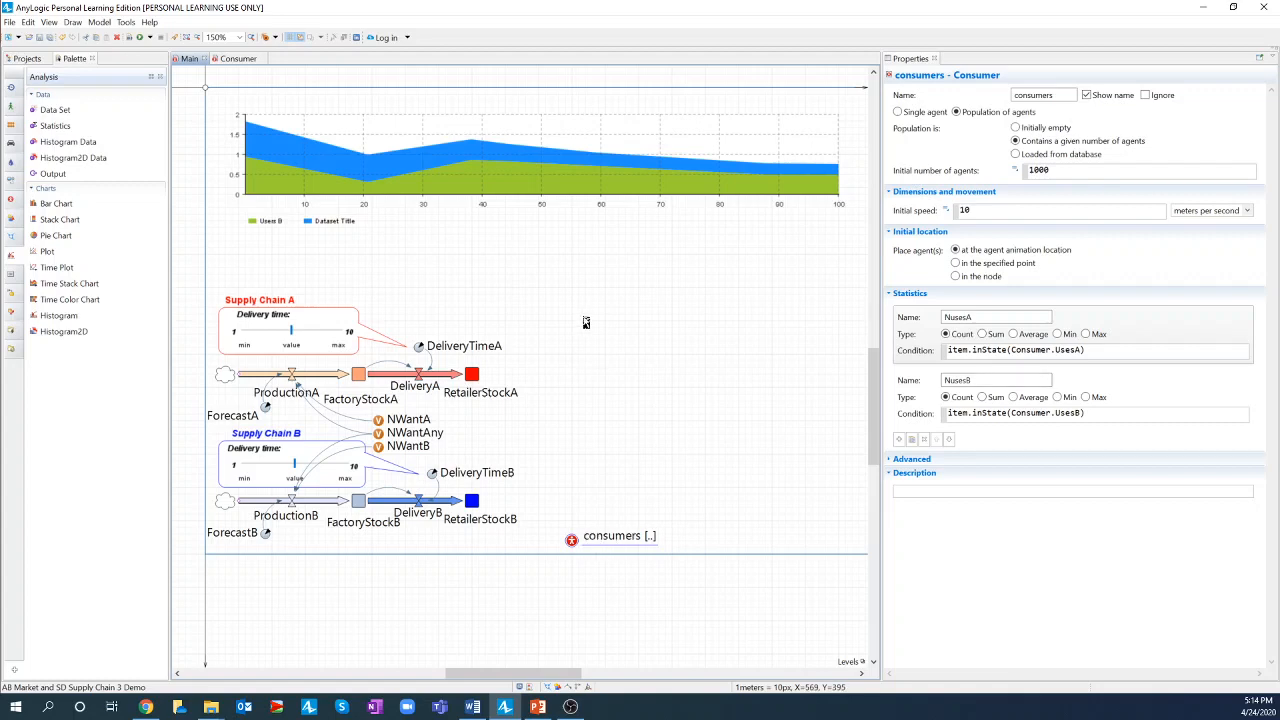
- Set the Users B data item's colour to blue
left_click(561, 172)
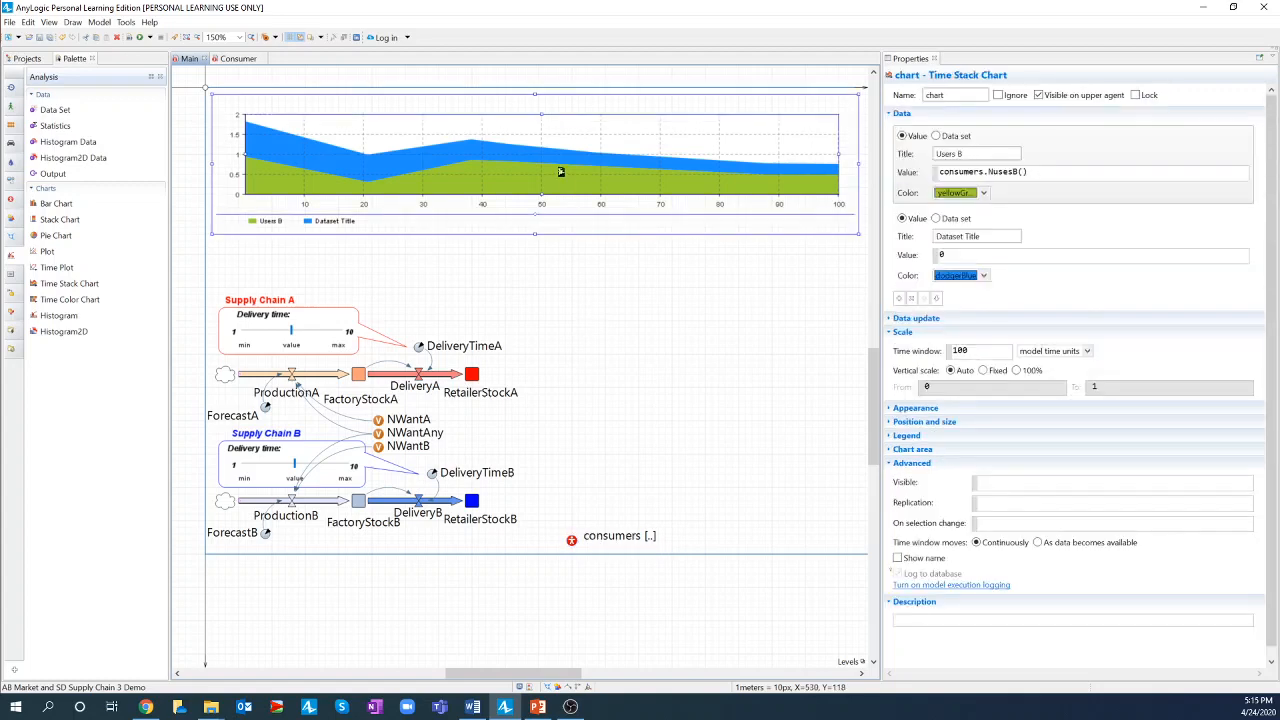
left_click(985, 194)
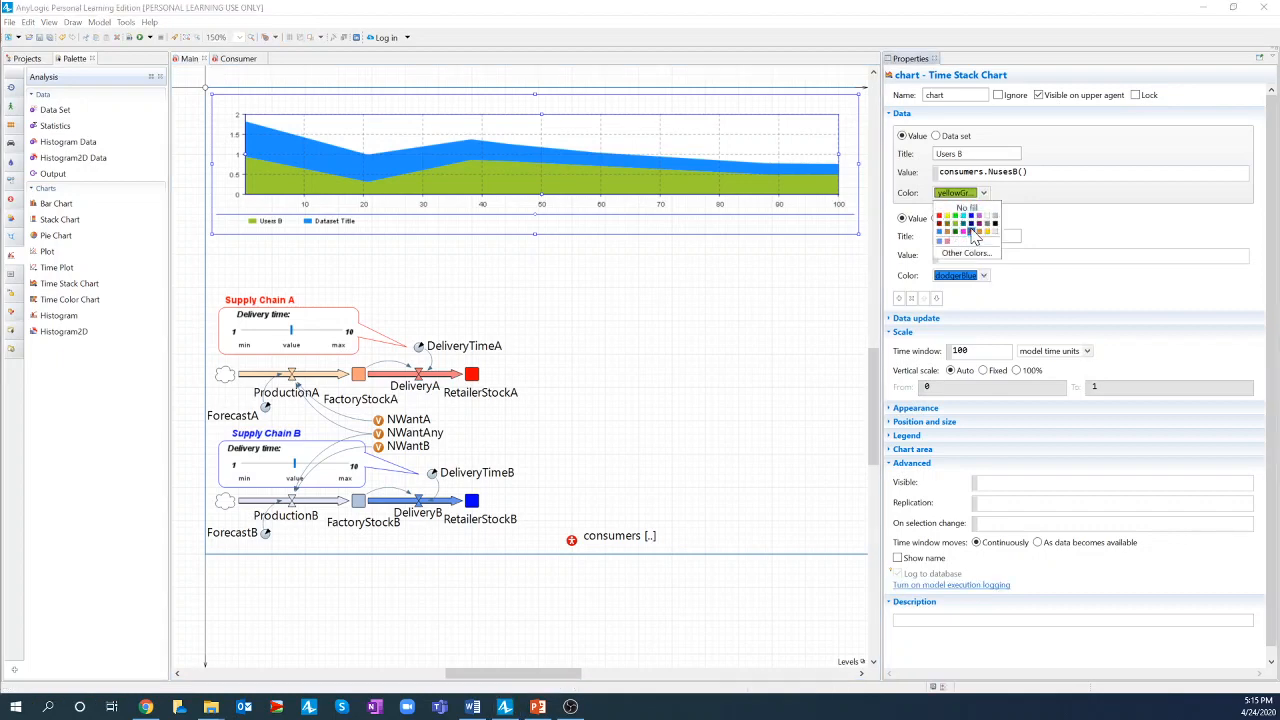
left_click(969, 217)
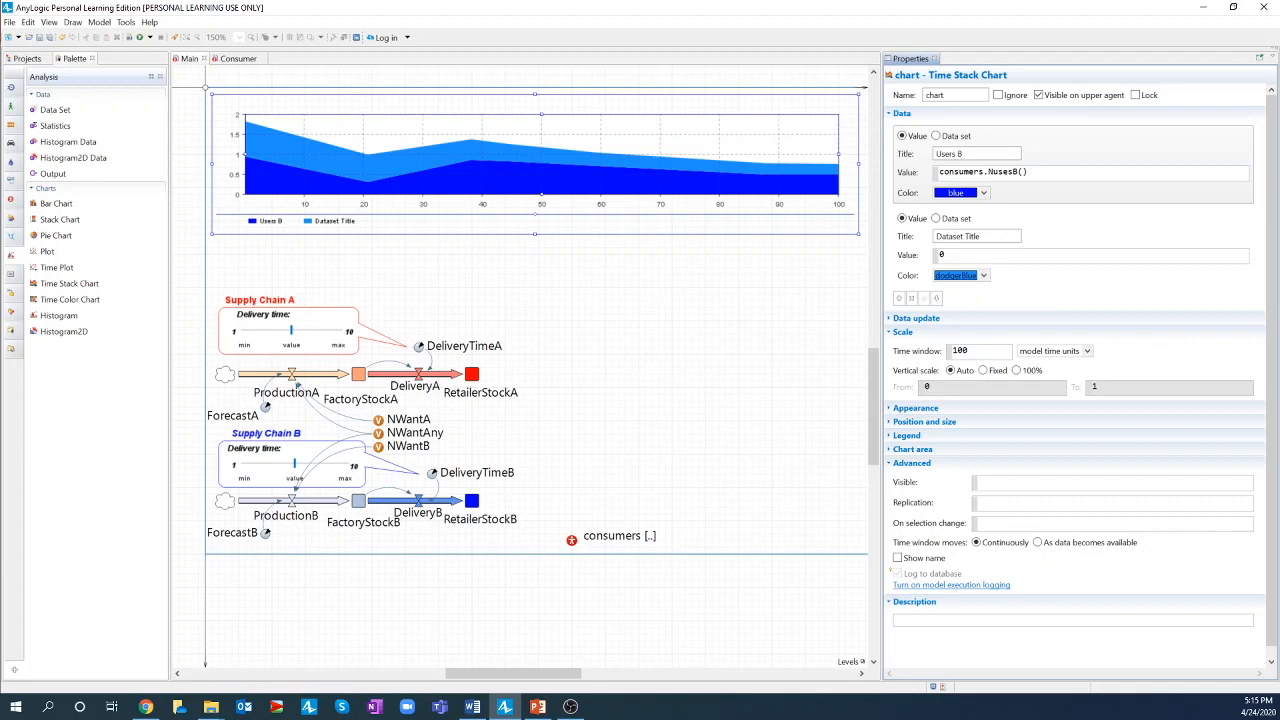
- Title the second data item 'Users A' with value consumers.NusesA(), coloured red
left_click(935, 237)
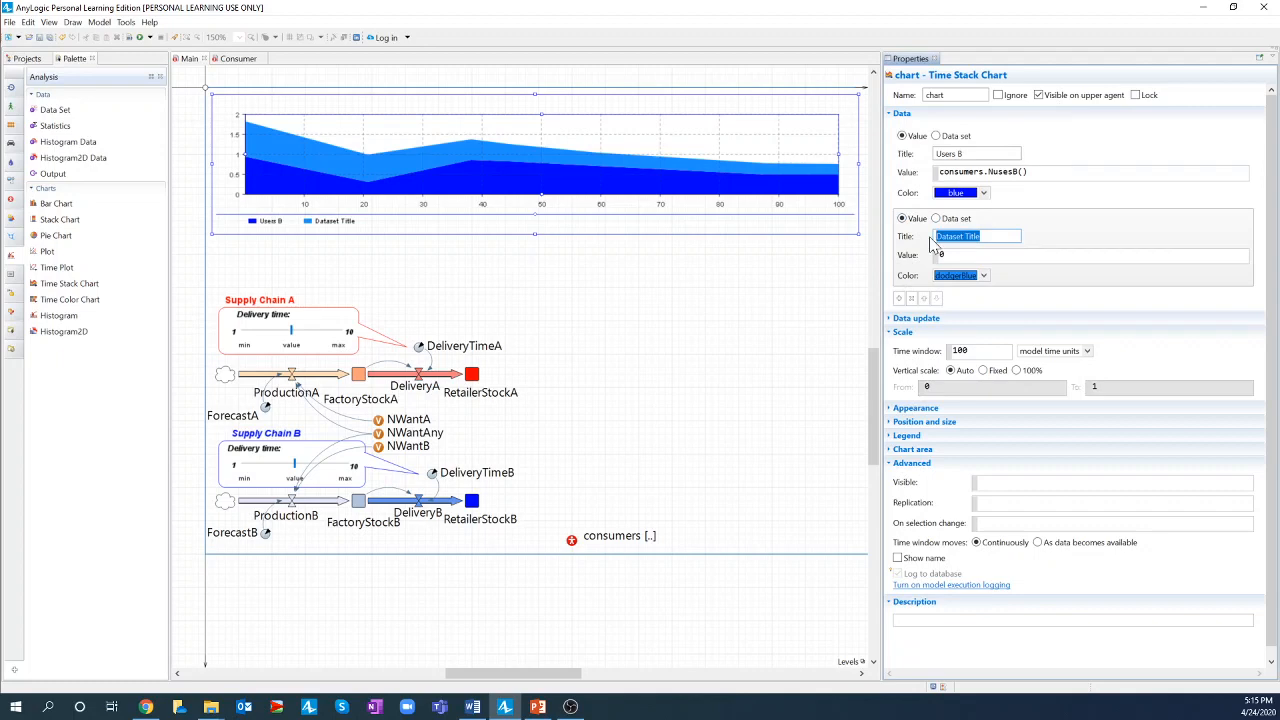
type("Users A")
left_click_drag(1026, 172, 930, 176)
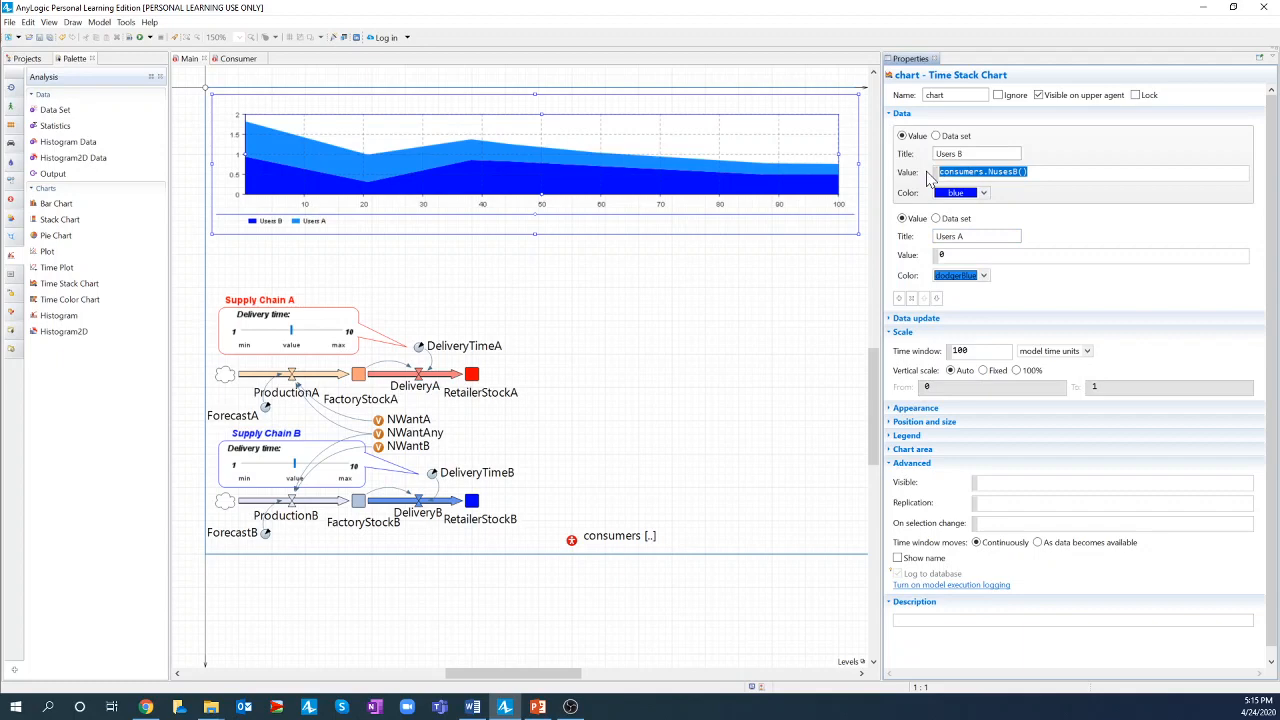
left_click(940, 254)
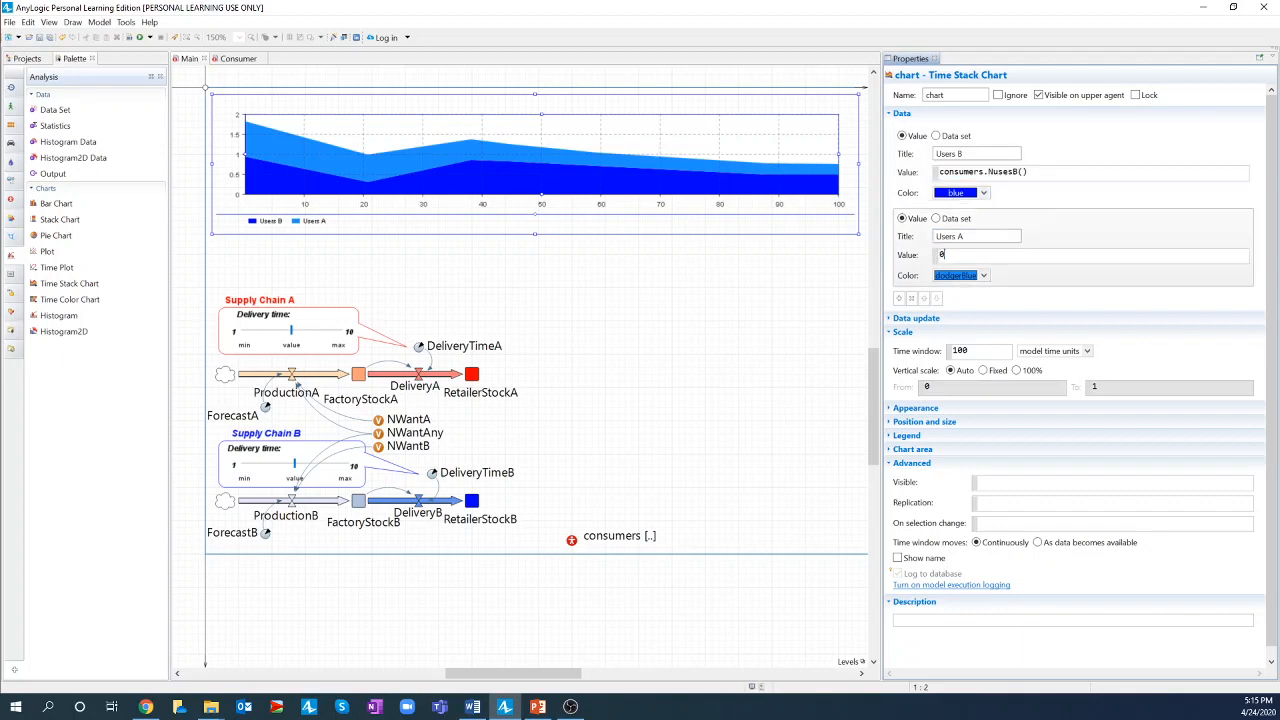
key("BackSpace")
type("consumers.NusesB()")
key("shift+Right")
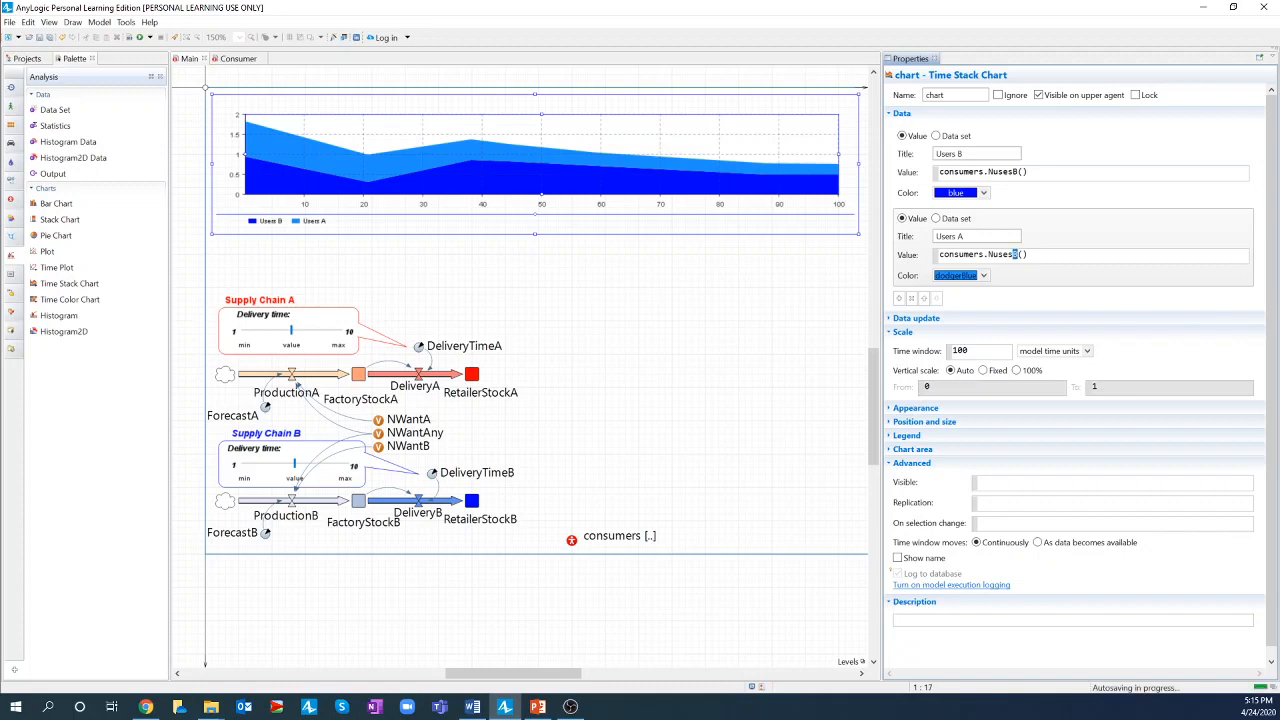
type("A")
left_click(984, 276)
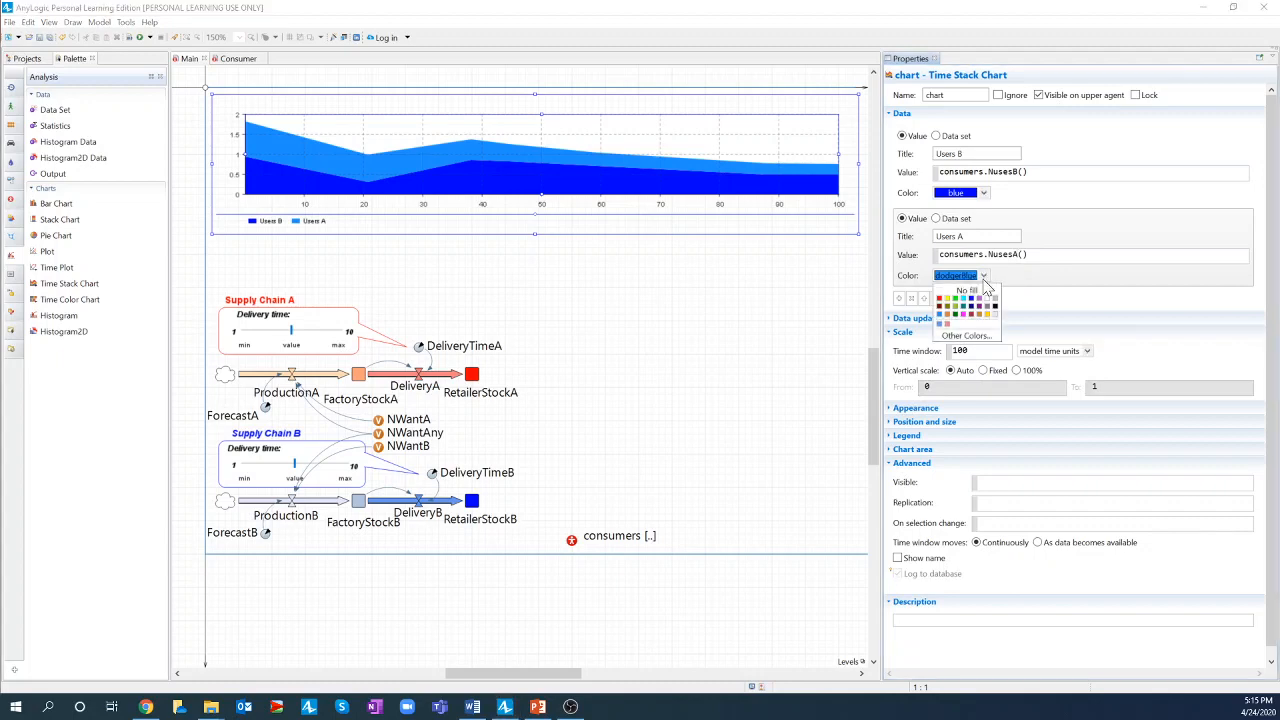
left_click(940, 312)
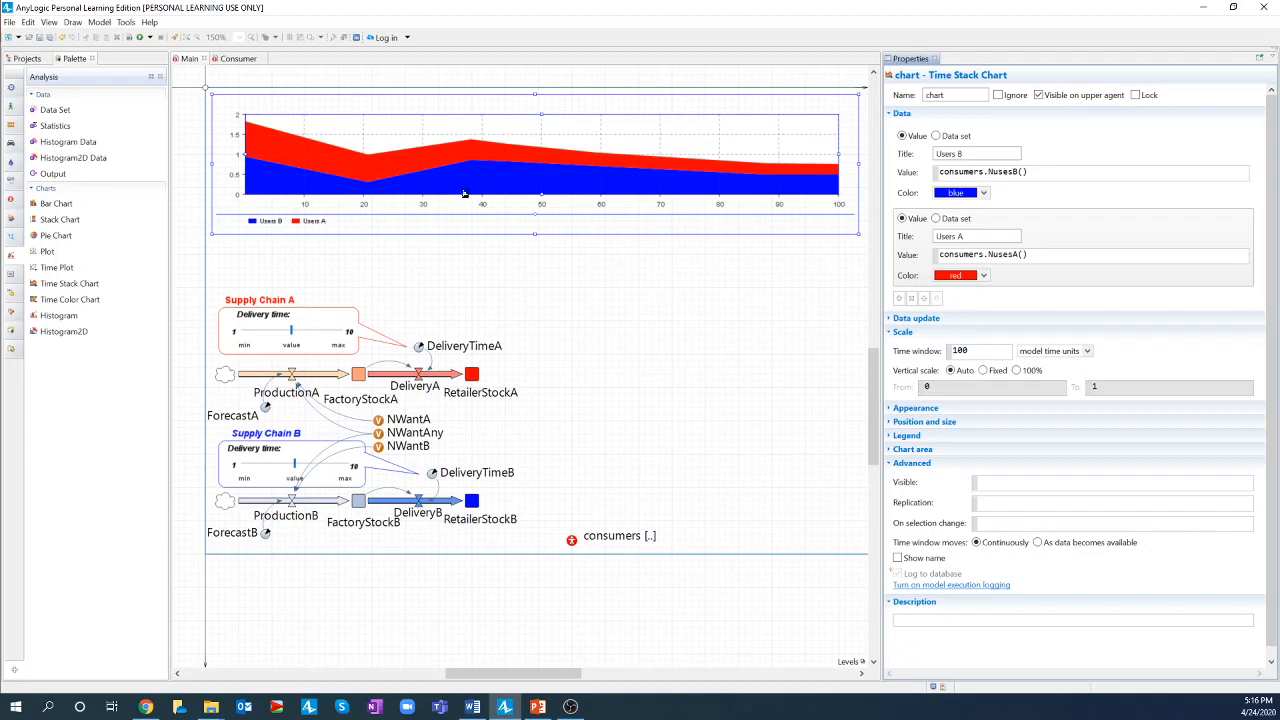
- Add a third data item titled 'Demand for B' with value NWantB
left_click(900, 300)
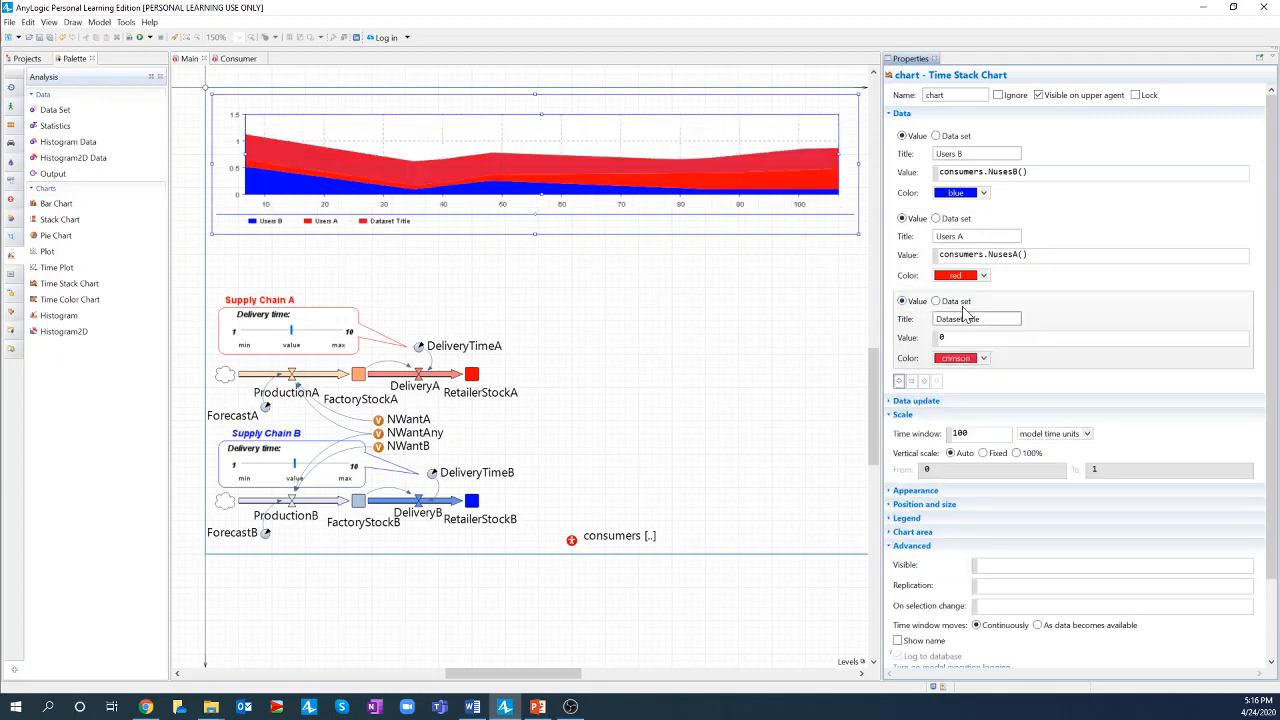
left_click_drag(985, 319, 918, 312)
type("Demand")
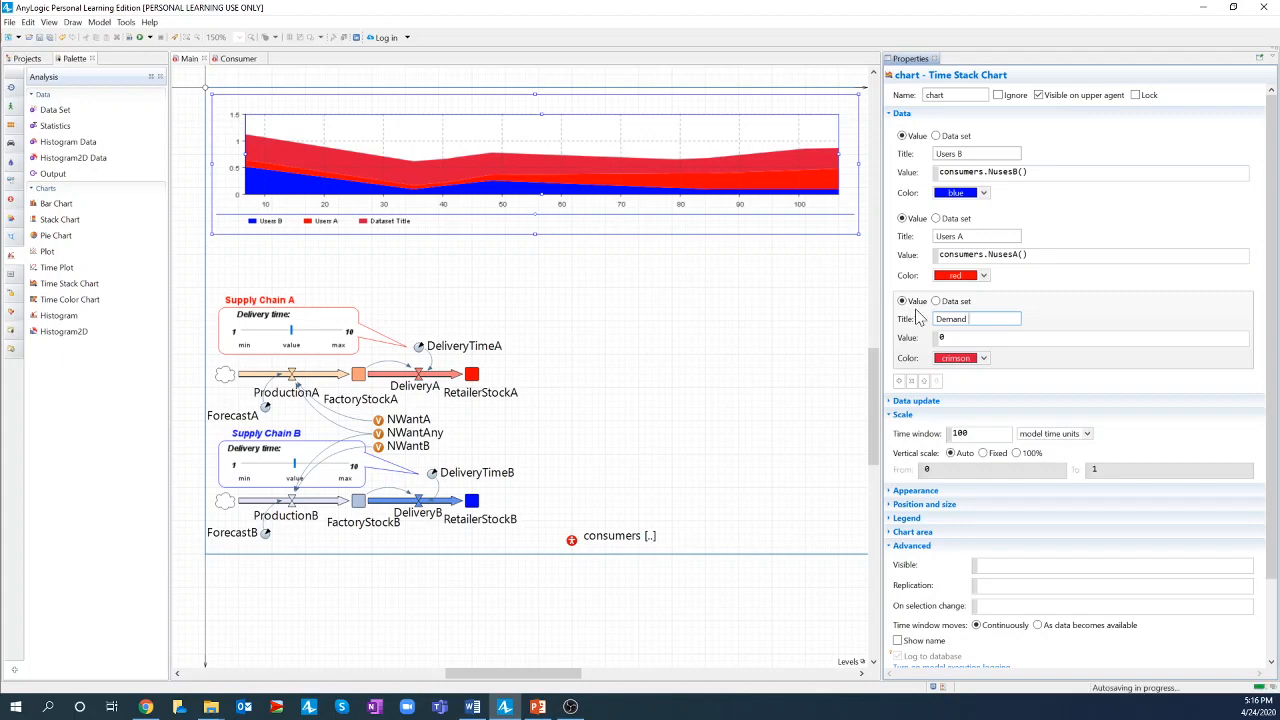
type(" for B")
key("Tab")
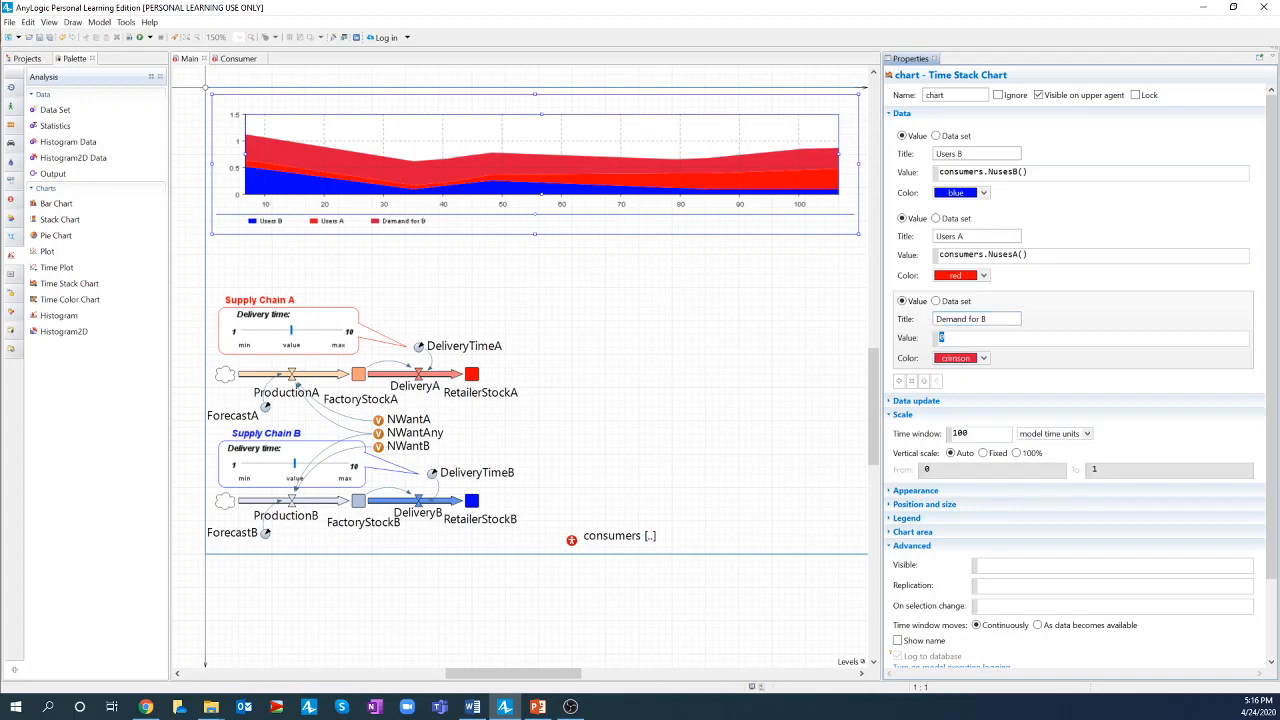
type("NW")
key("ctrl+space")
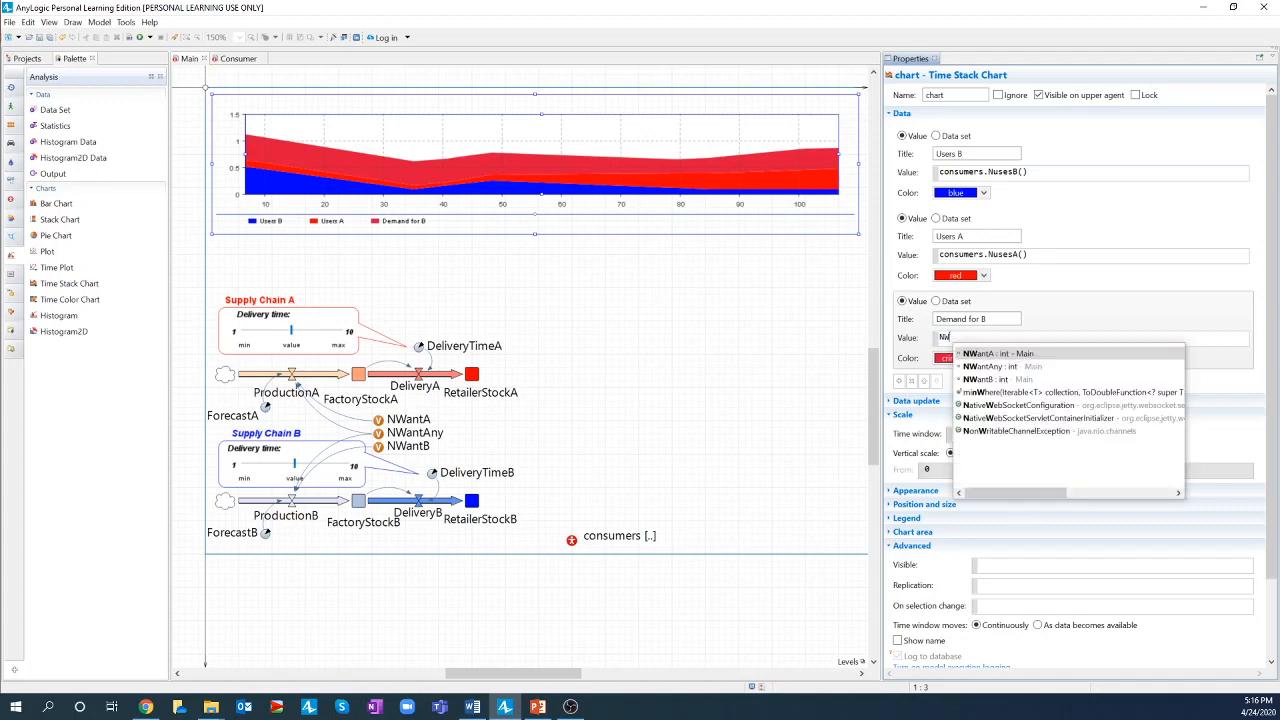
key("Down")
key("Down")
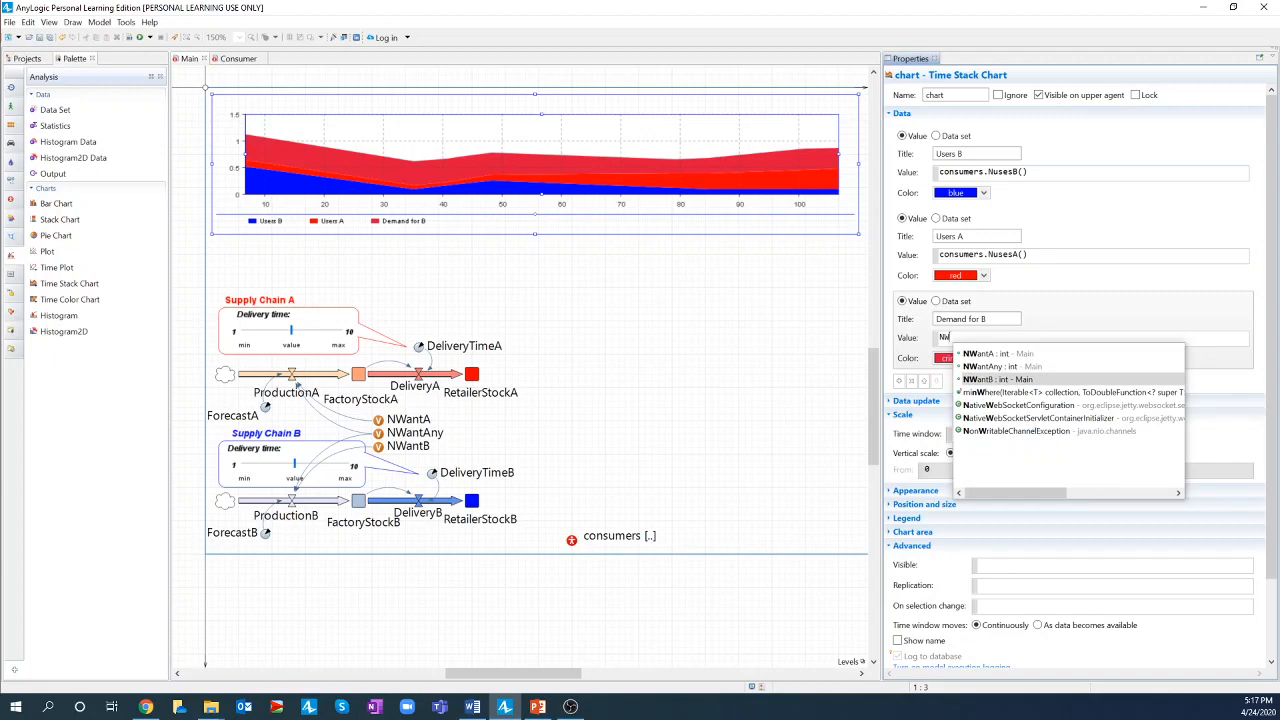
key("Return")
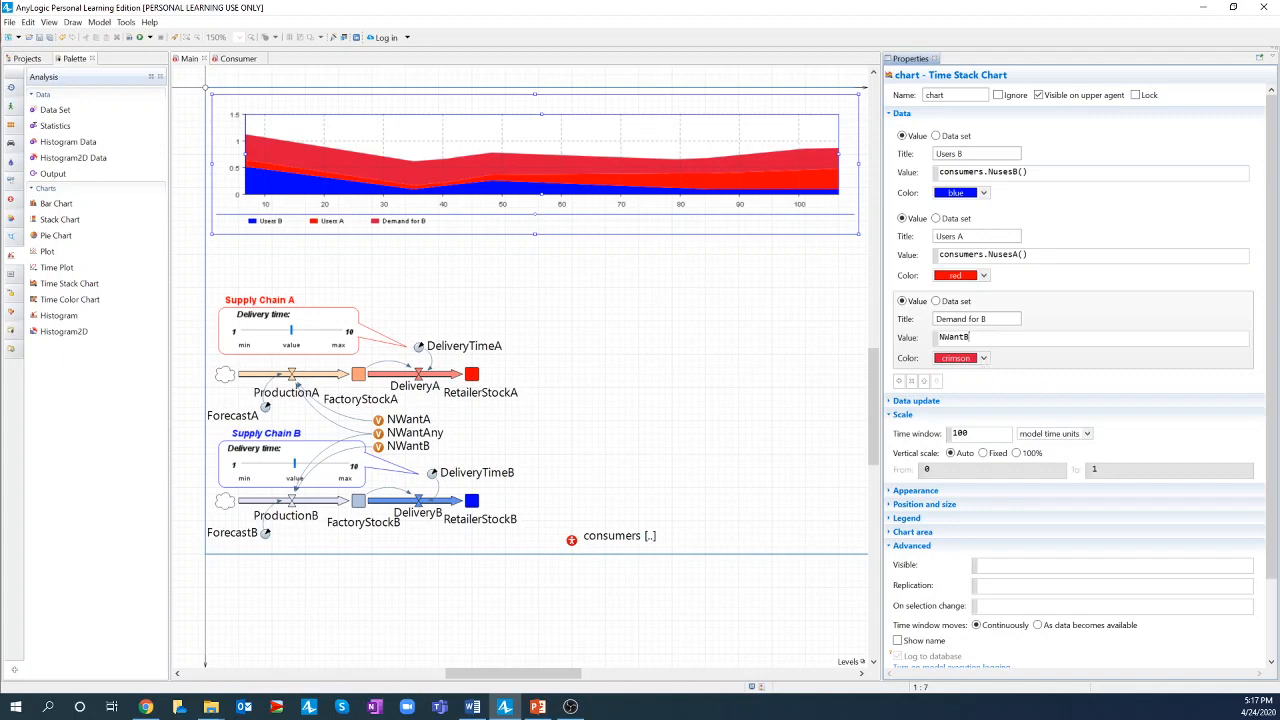
- Colour Demand for B cornflowerBlue via Other Colors, and add a fourth data item
key("alt+Tab")
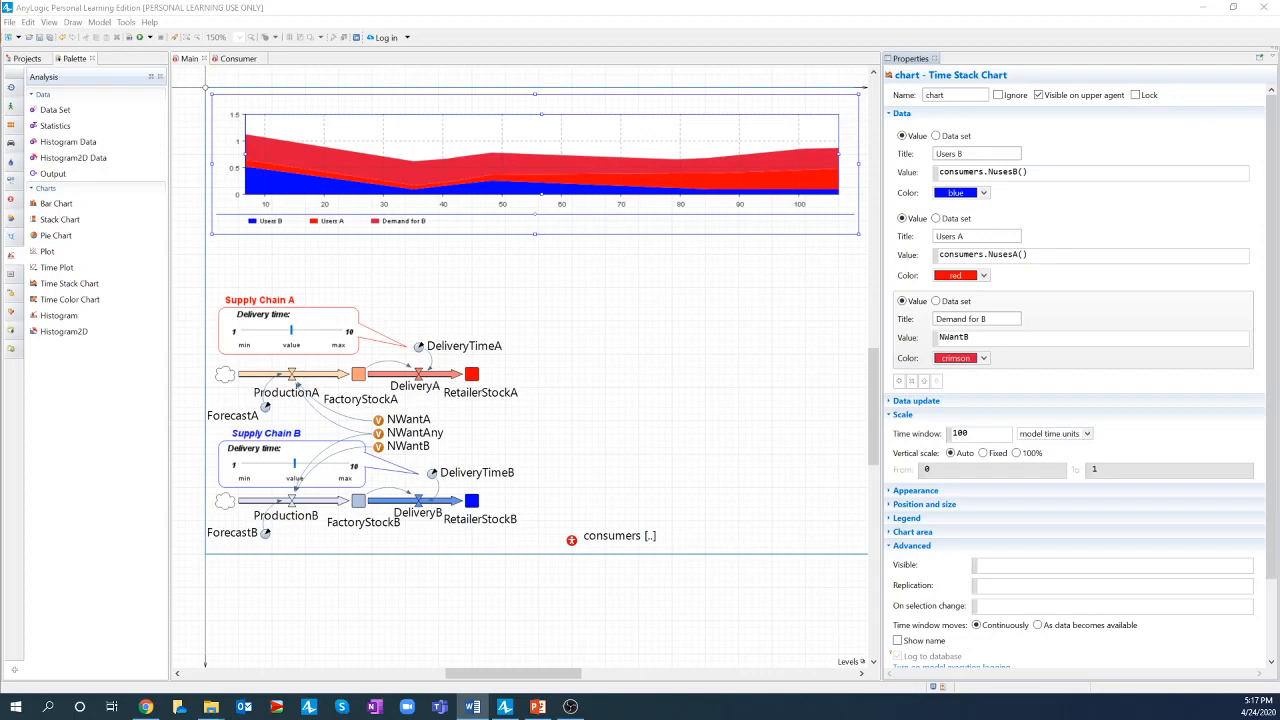
left_click(984, 358)
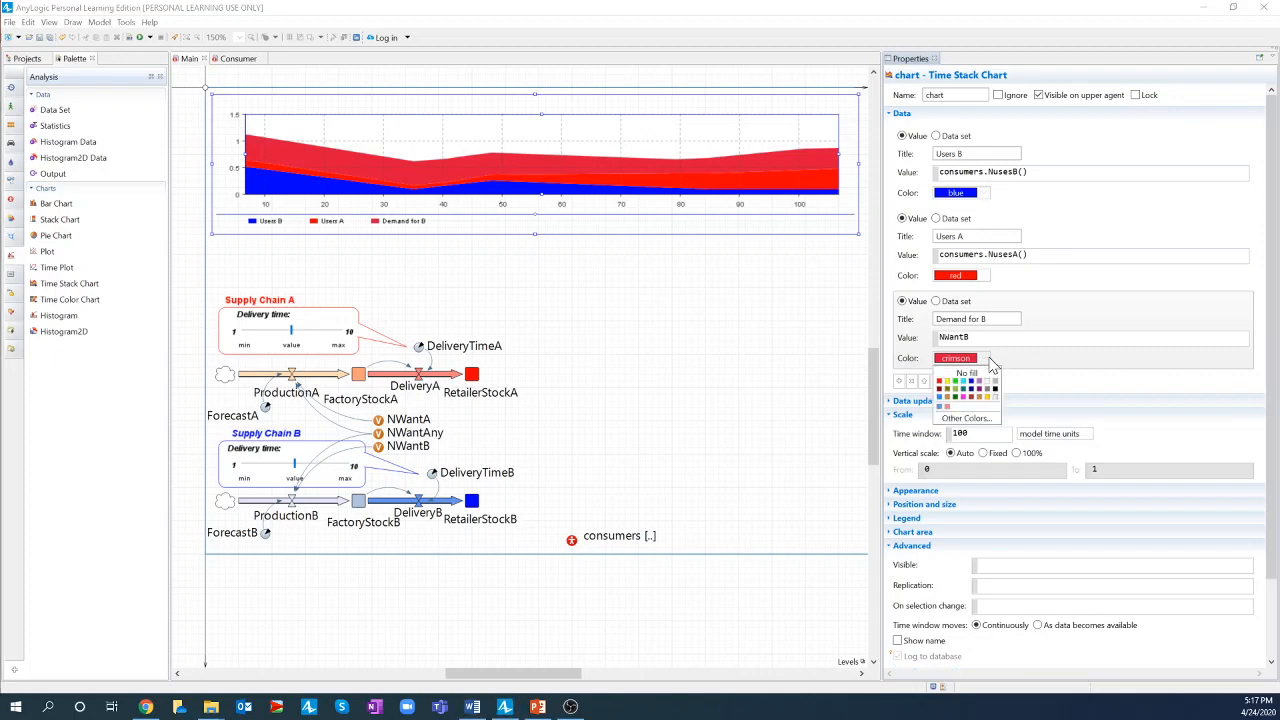
left_click(962, 418)
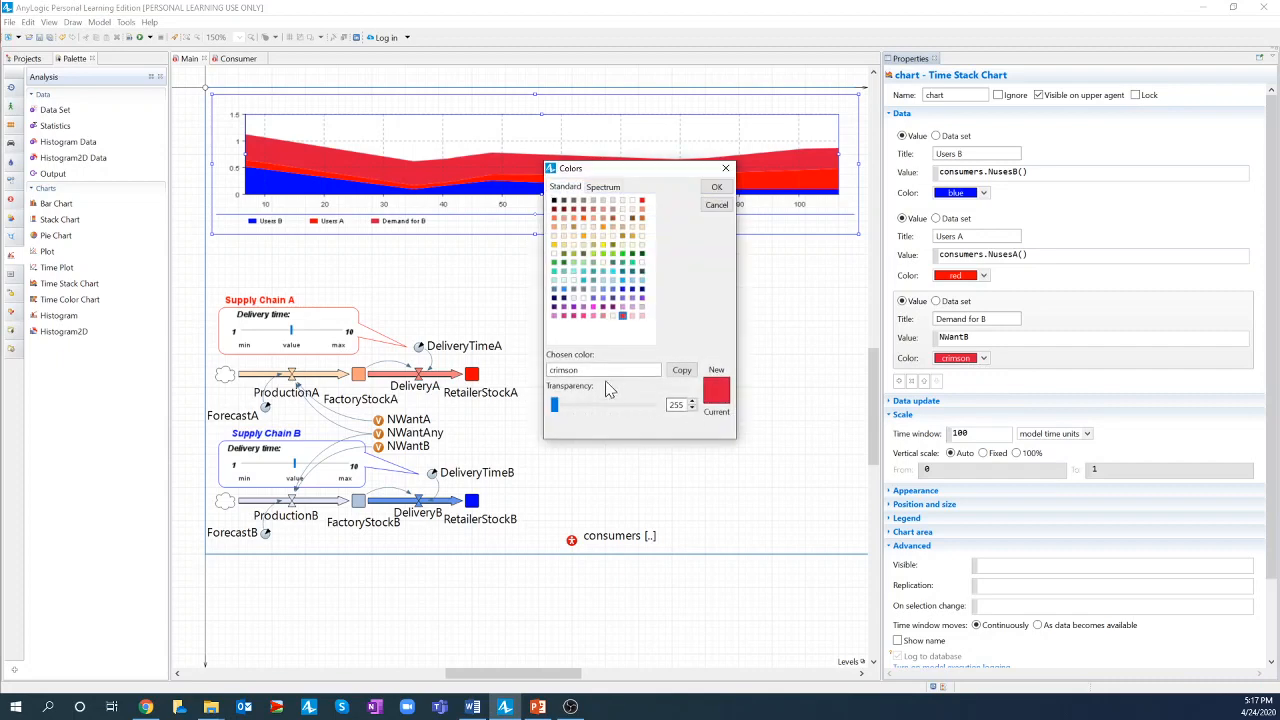
left_click_drag(620, 370, 545, 372)
type("cornflowerBlue")
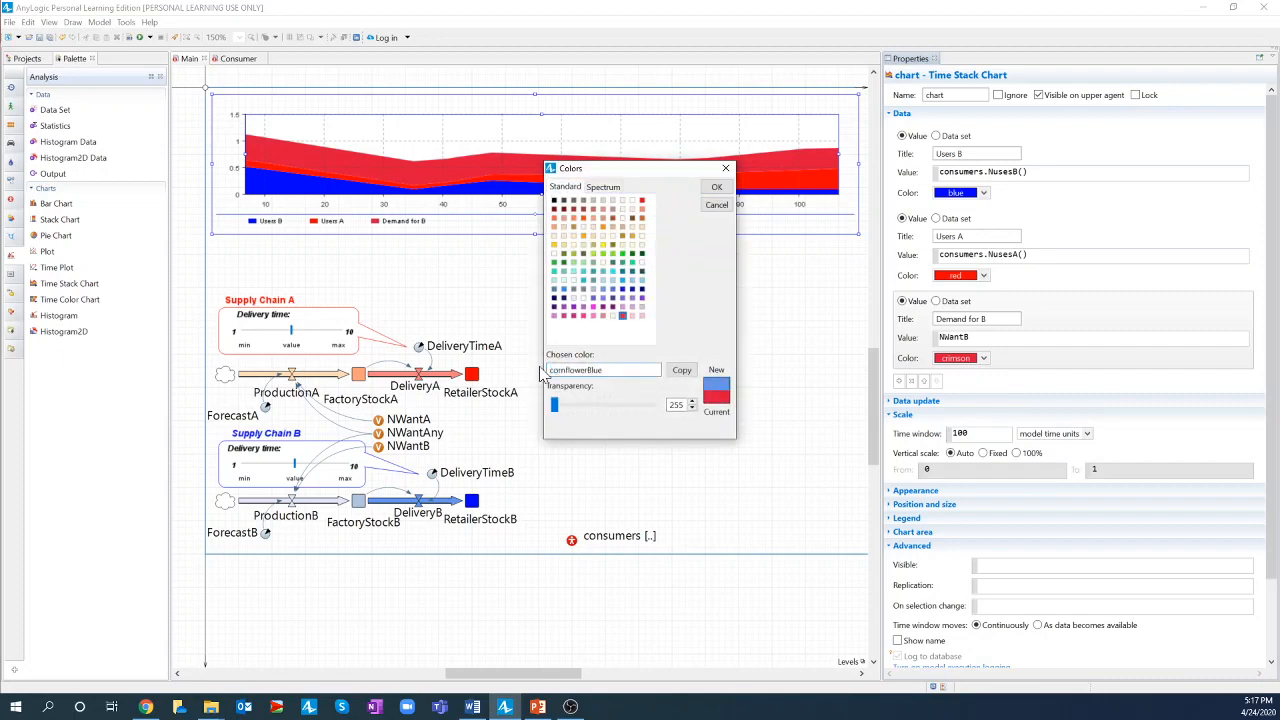
left_click(716, 187)
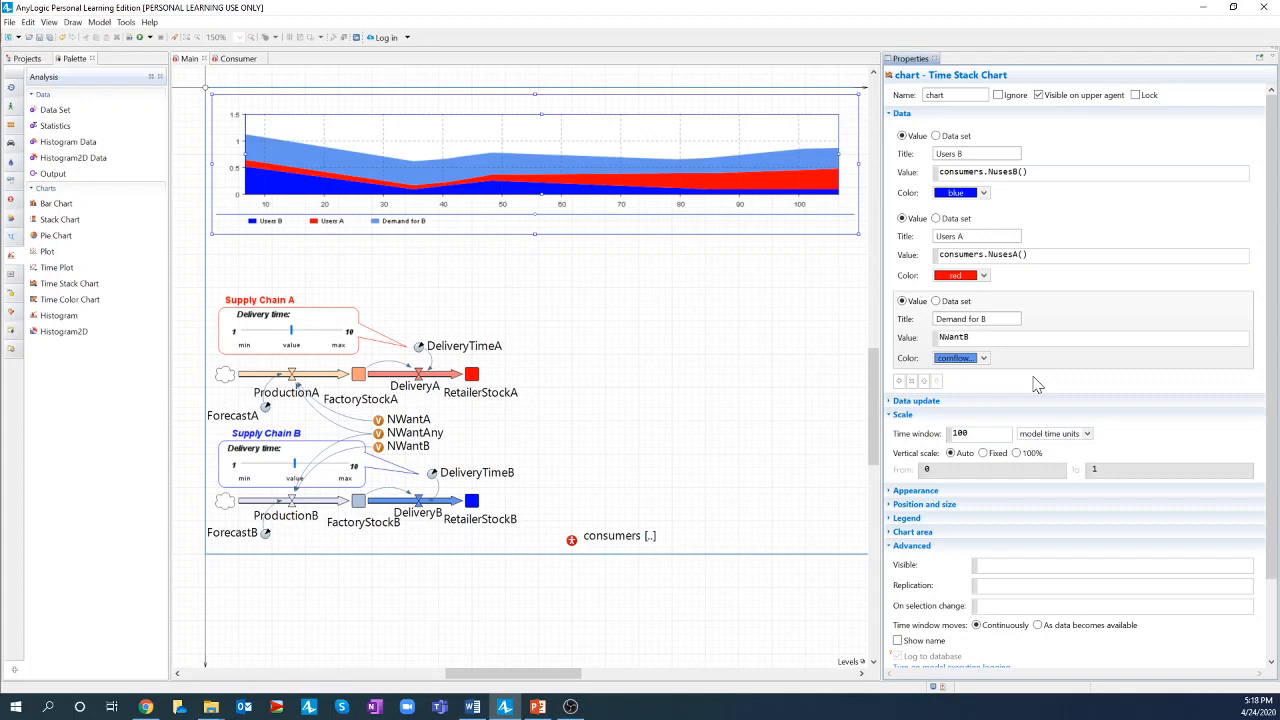
left_click(898, 381)
- Title the fourth data item 'Demand for A or B' and set its value to NWantAny
scroll(1006, 381, "down", 1)
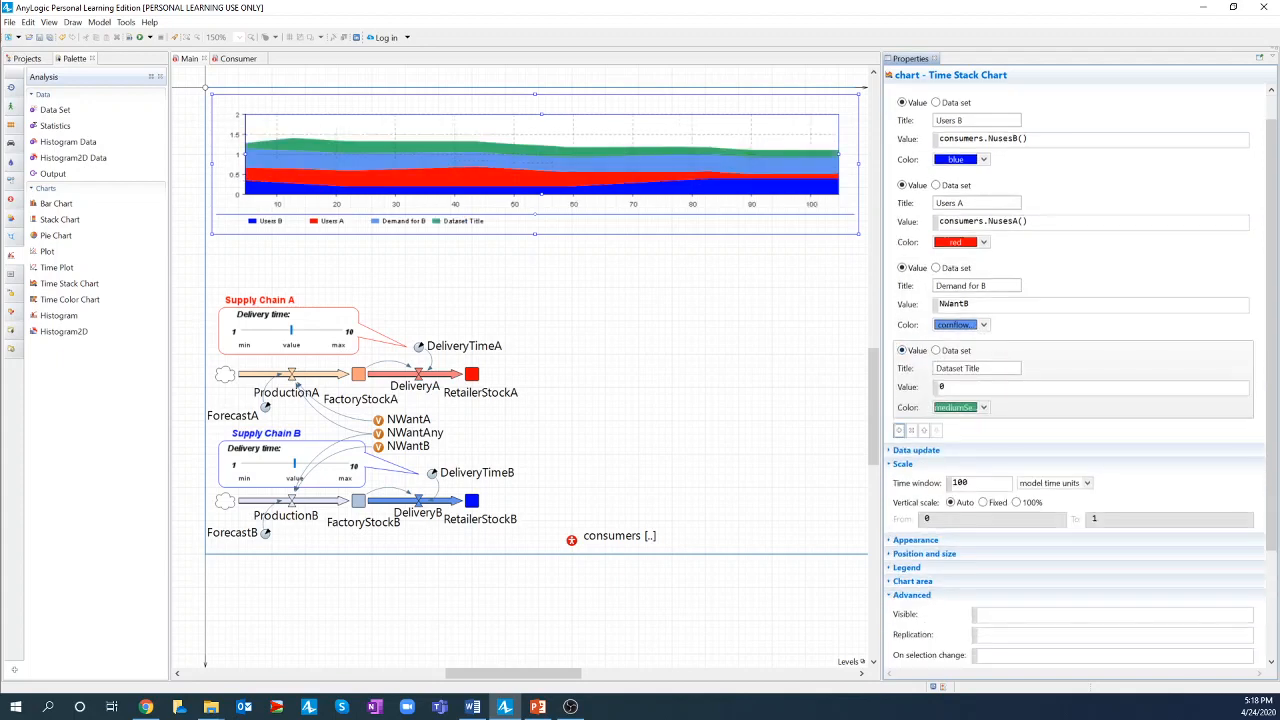
left_click_drag(1004, 370, 912, 373)
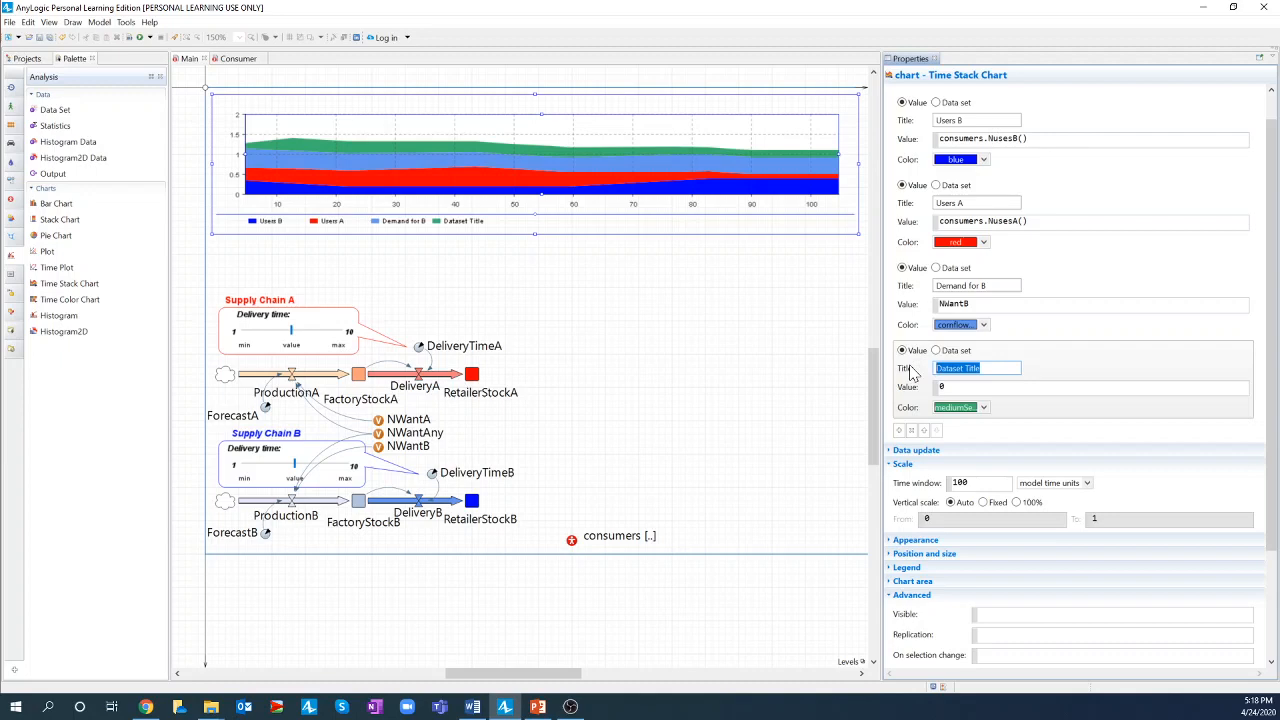
type("Demand for A or B")
key("Tab")
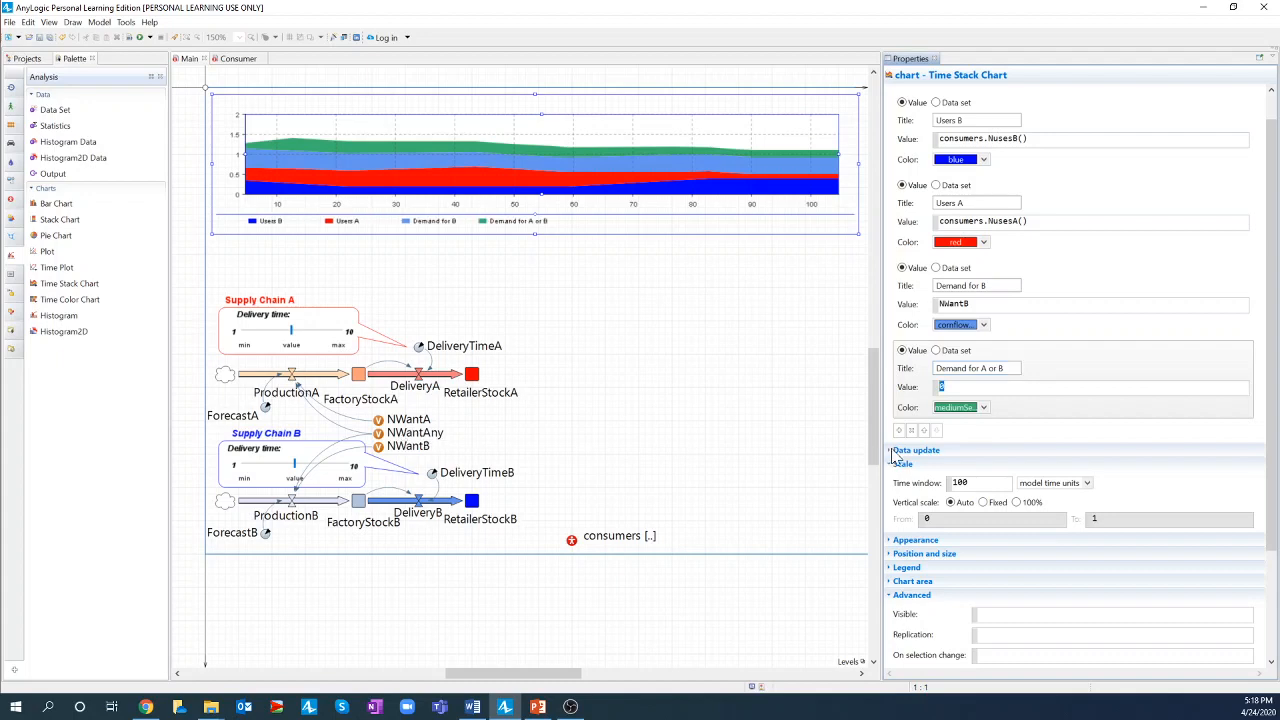
type("NW")
key("ctrl+space")
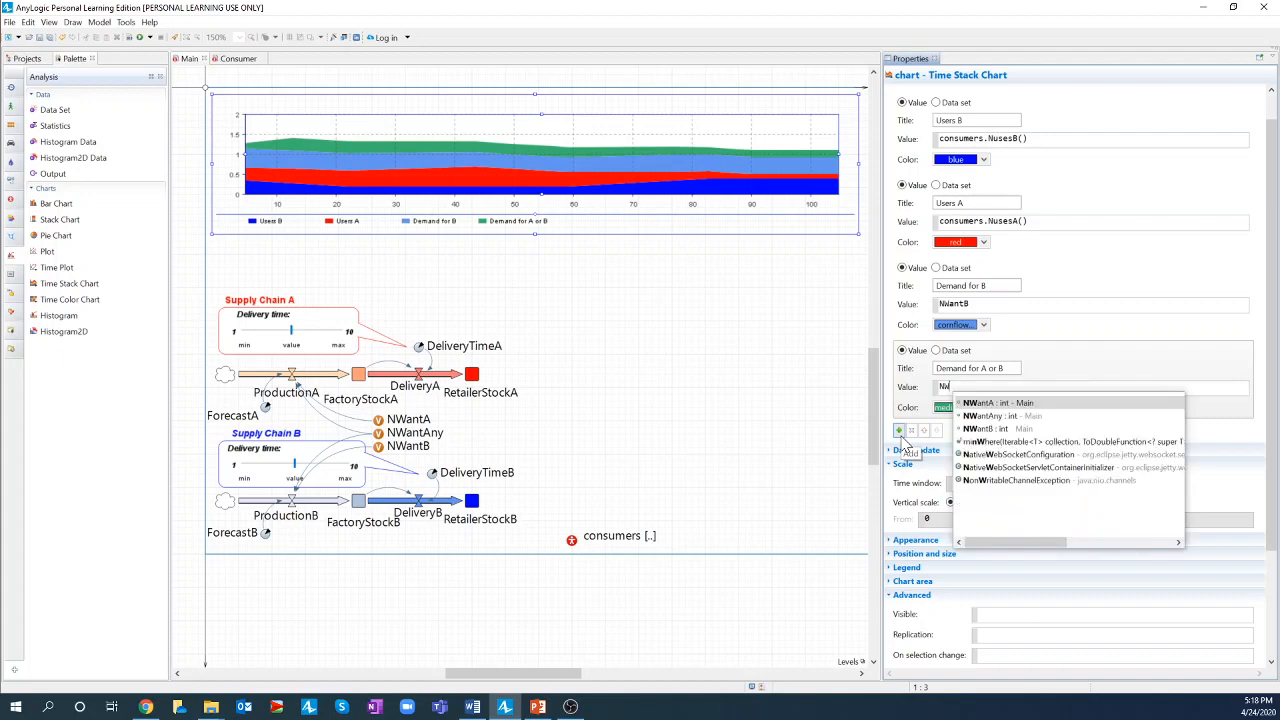
key("Down")
key("Return")
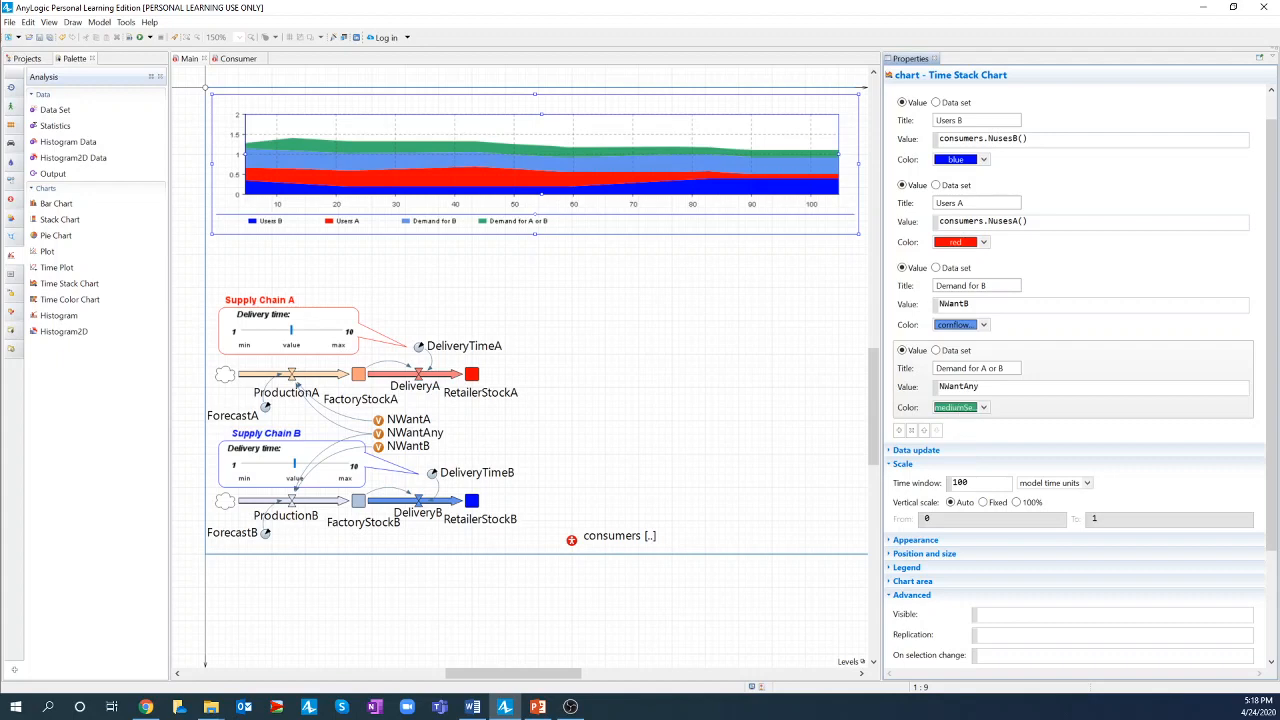
scroll(1010, 403, "down", 1)
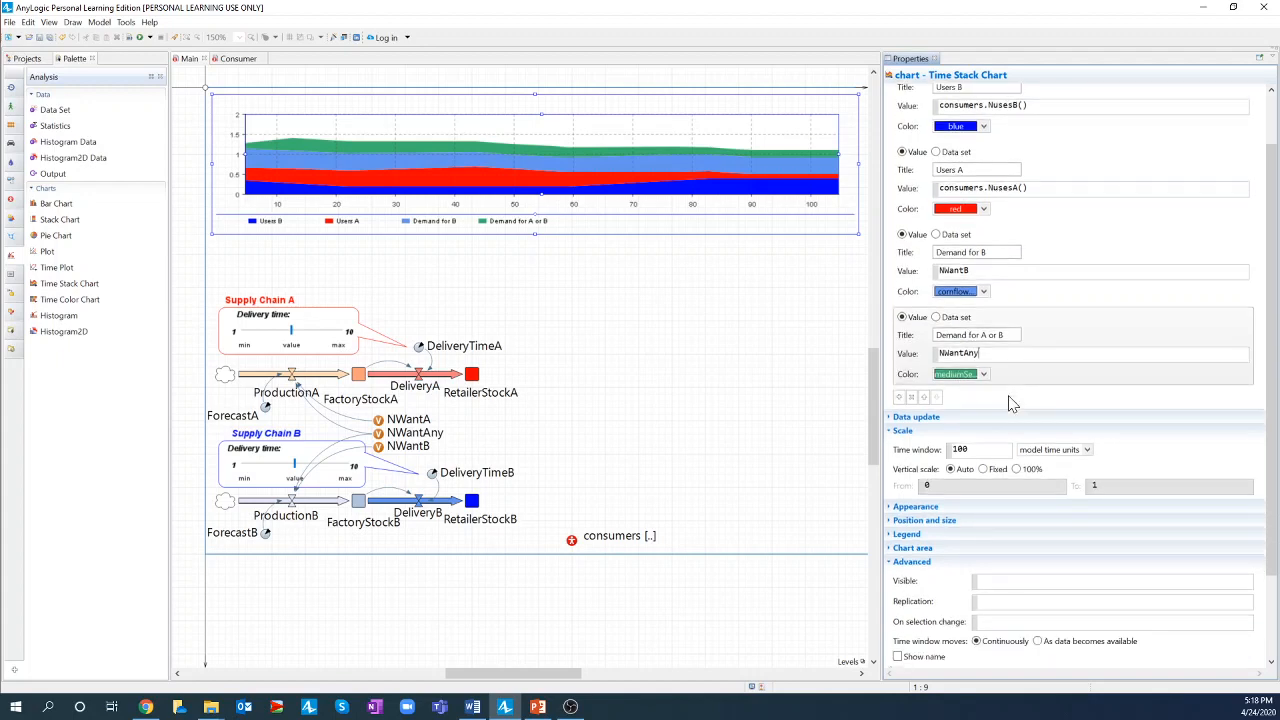
- Add a fifth data item titled 'Demand for A' with value NWantA
left_click(900, 398)
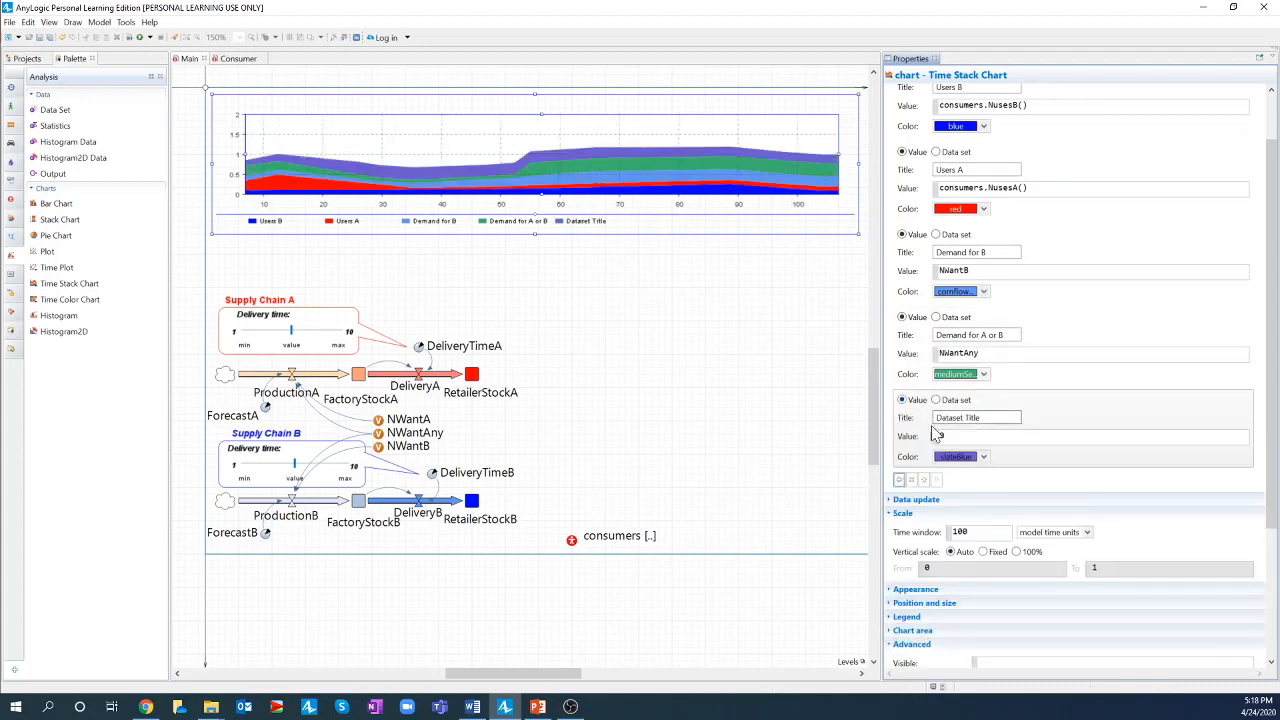
left_click_drag(985, 418, 935, 418)
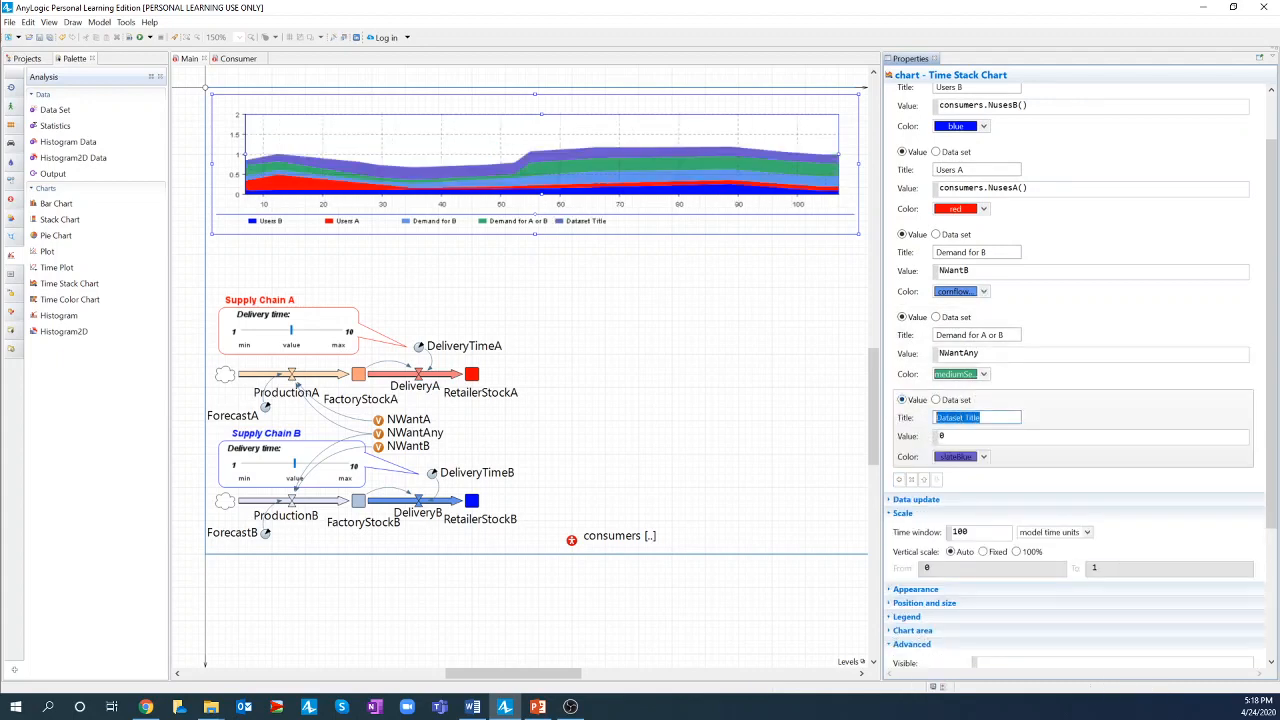
type("Demand for A")
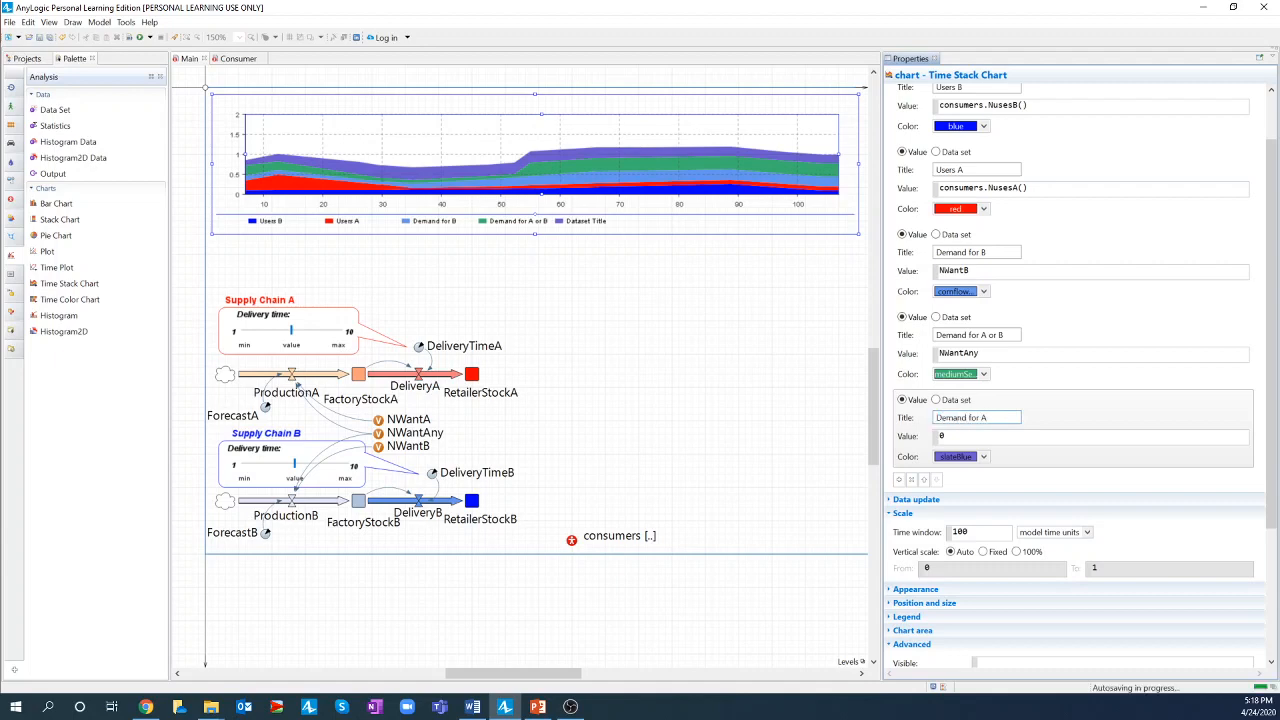
key("Tab")
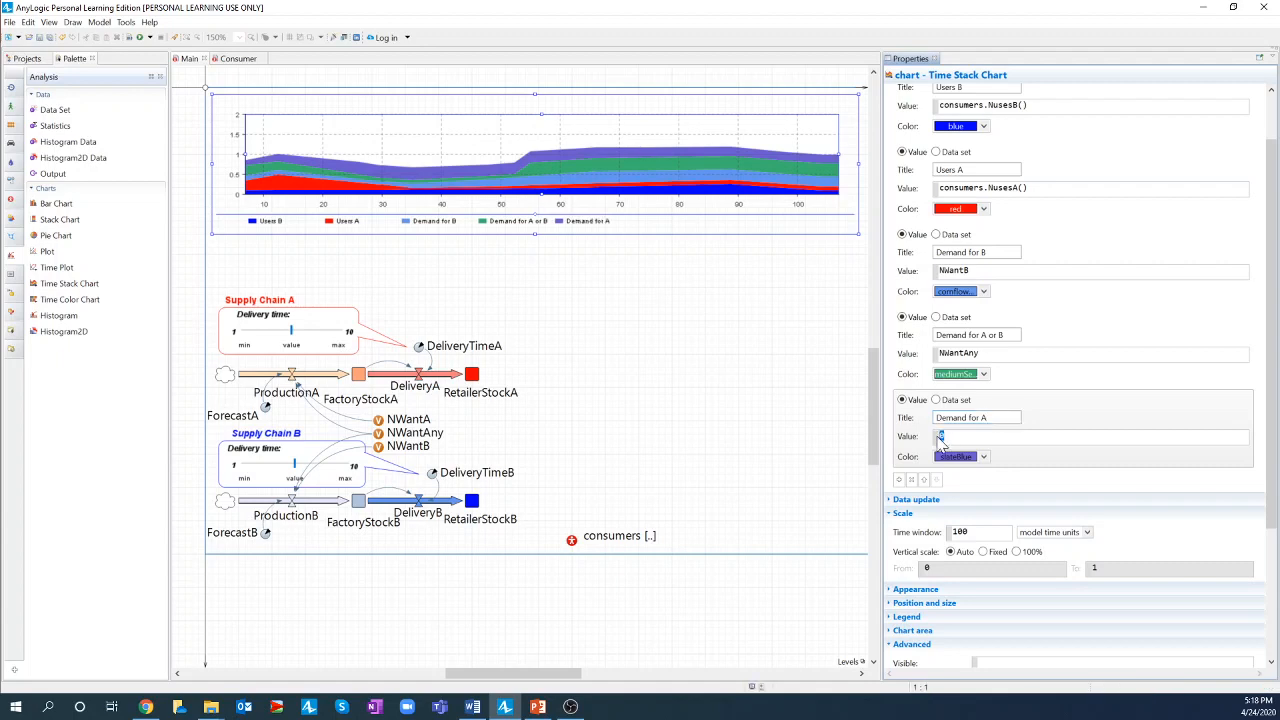
type("NW")
key("ctrl+space")
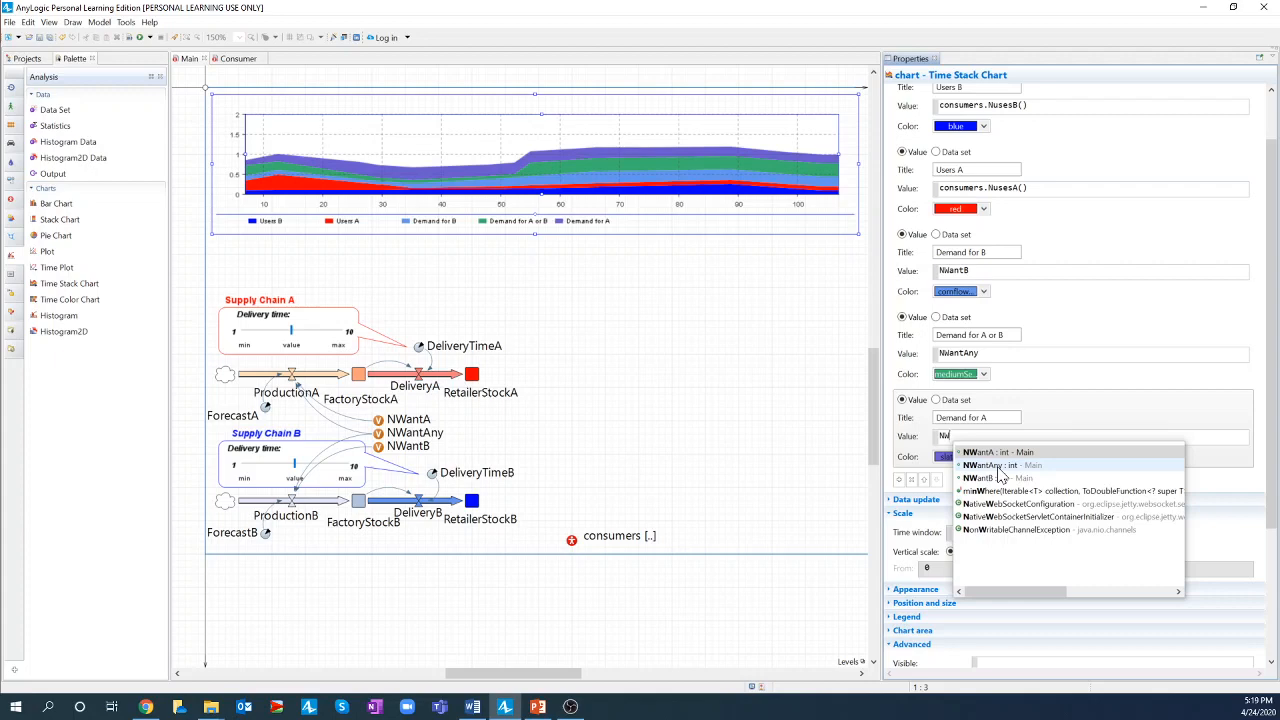
key("Return")
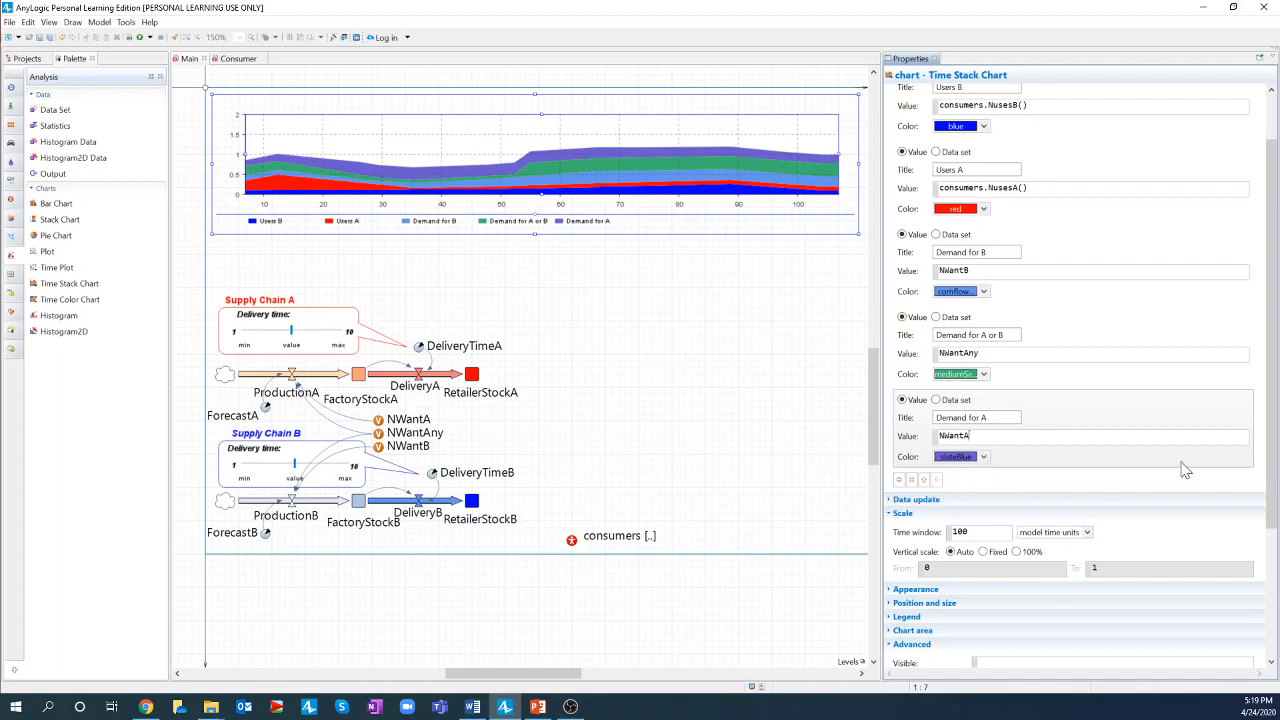
- Colour the Demand for A or B band gold
left_click(984, 373)
left_click(990, 412)
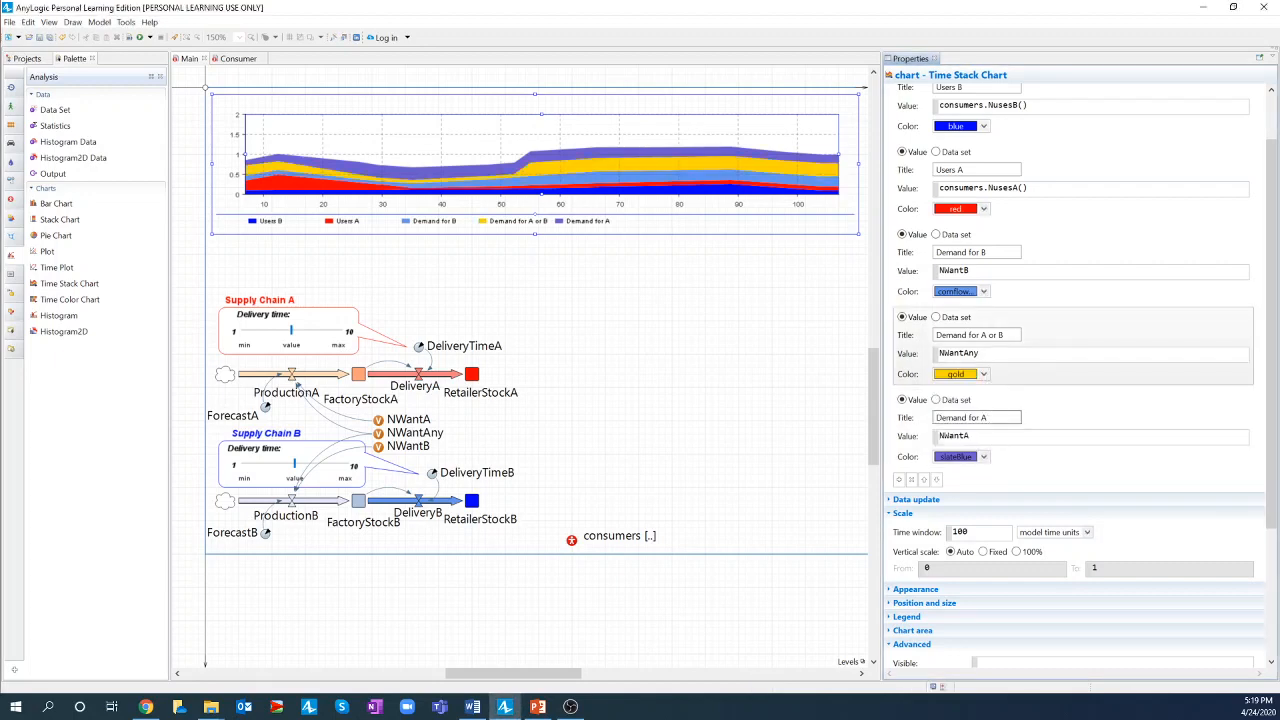
left_click(984, 457)
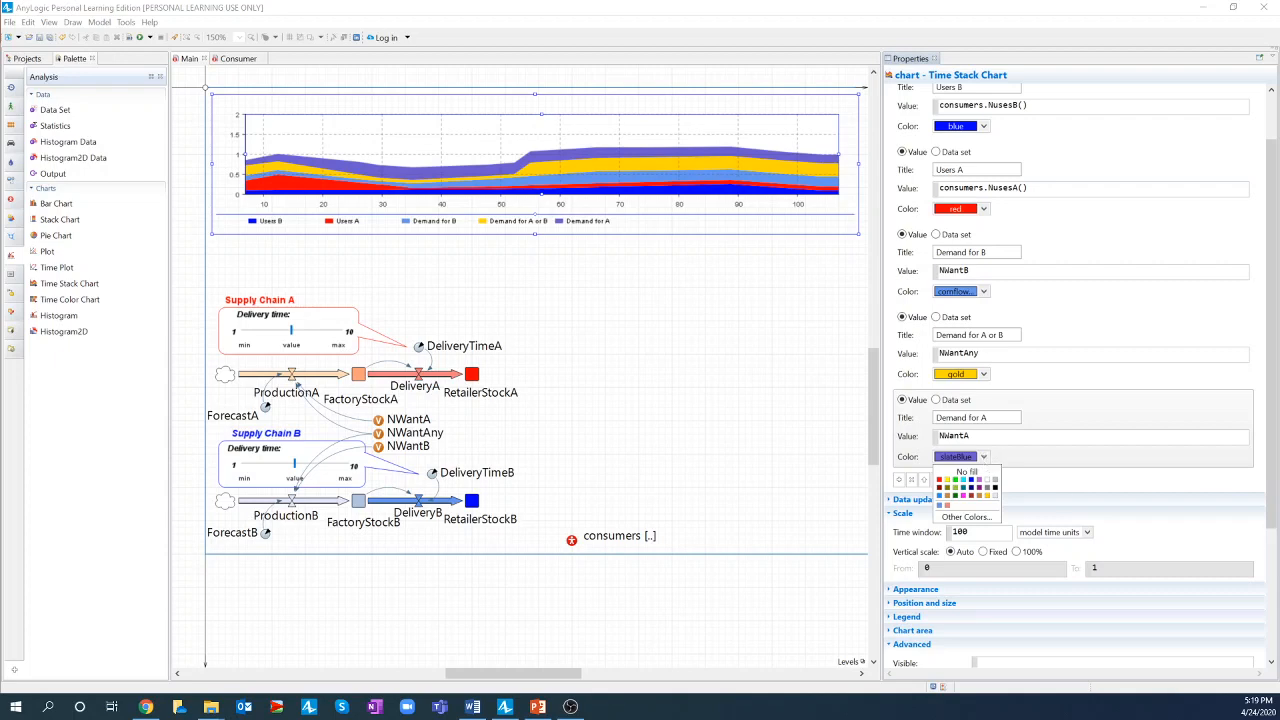
key("alt+Tab")
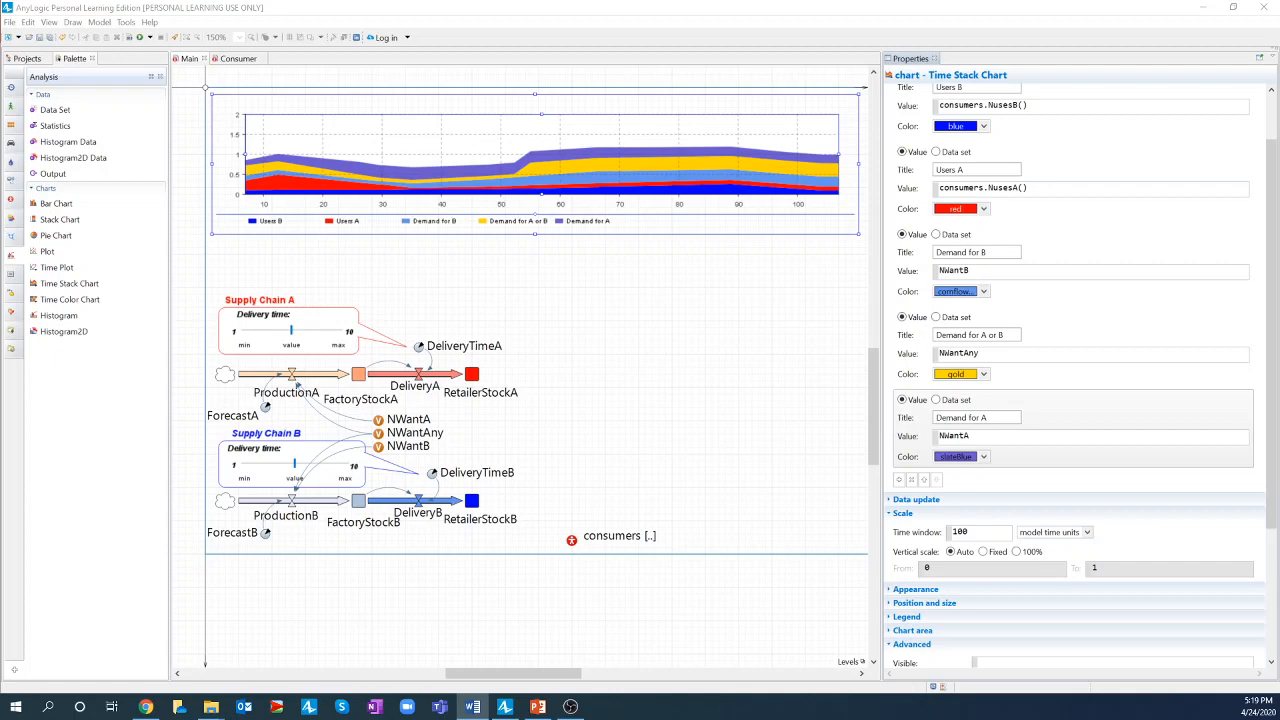
- Set the Demand for A band's colour to lightCoral through Other Colors
left_click(984, 457)
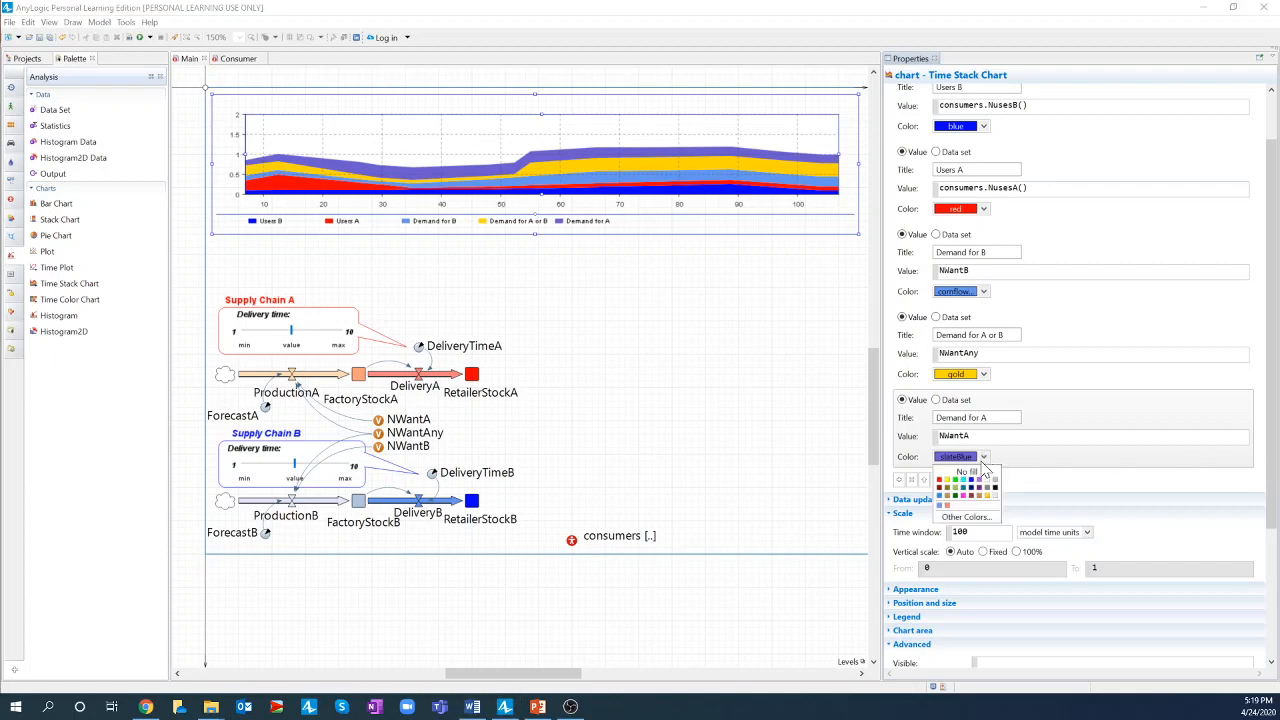
left_click(955, 517)
left_click_drag(588, 370, 545, 374)
type("lightCoral")
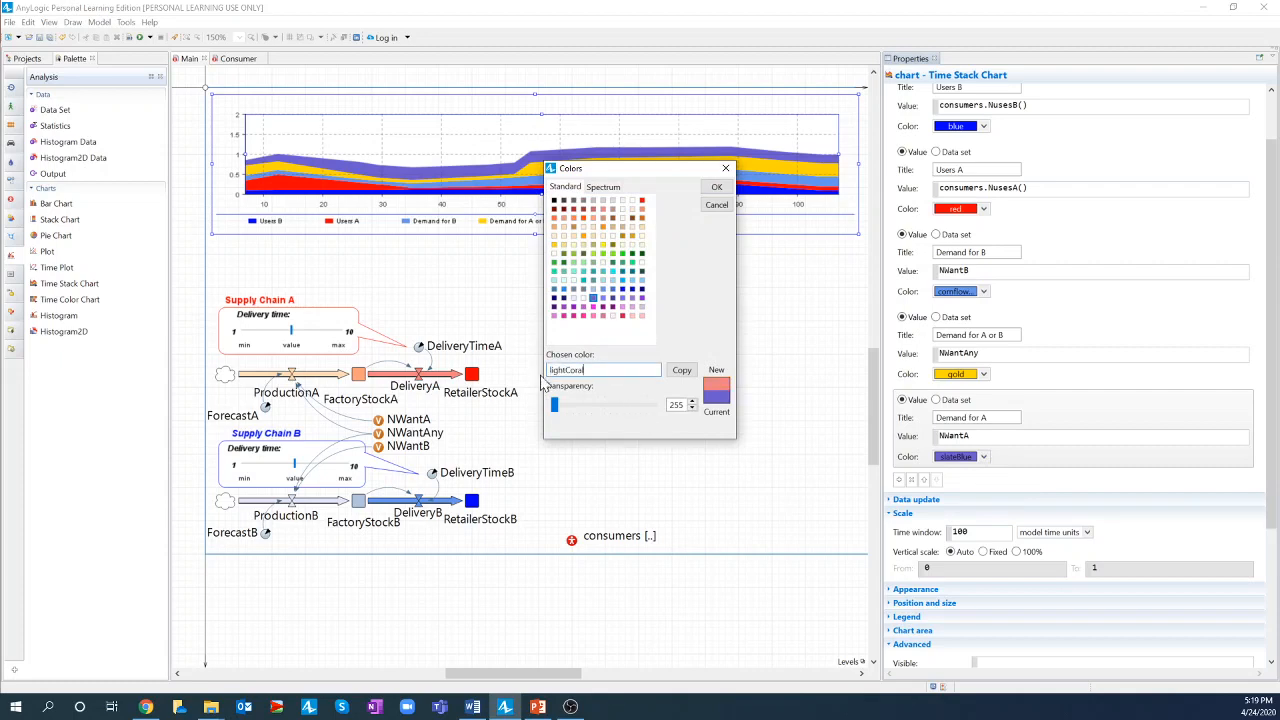
left_click(716, 187)
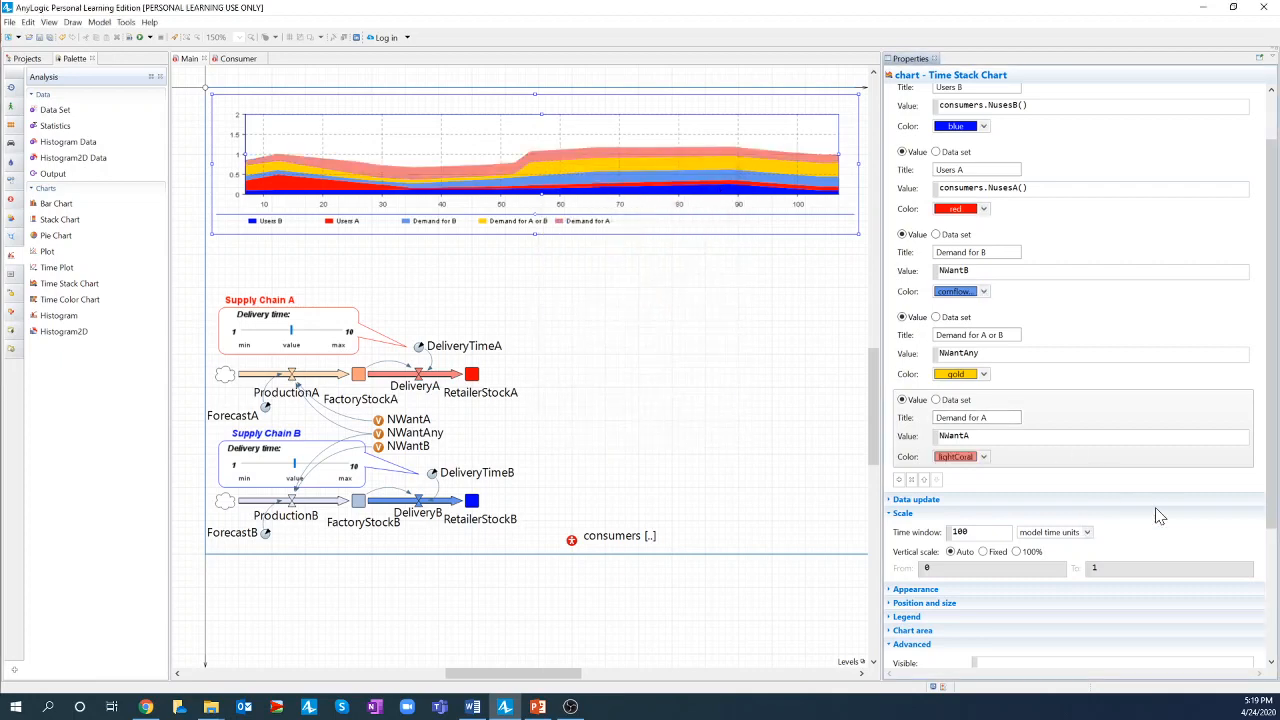
scroll(1158, 515, "up", 2)
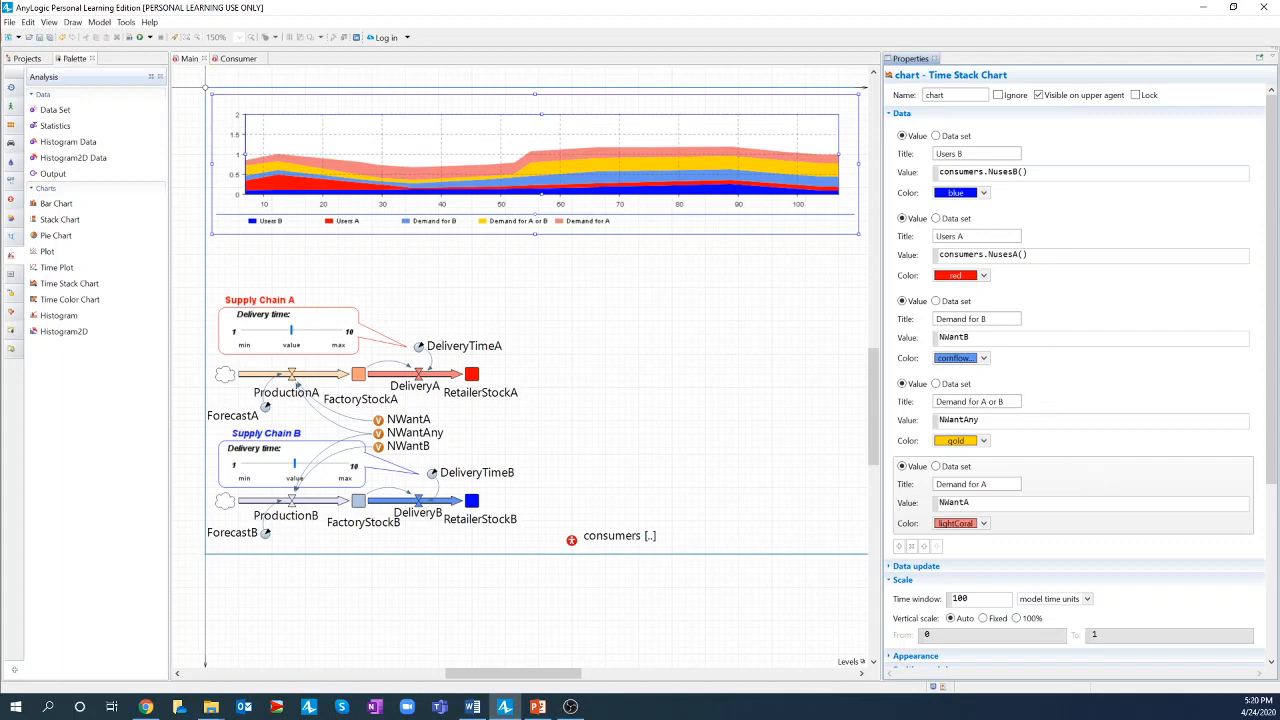
- Select the Users A data item and move it down three places in the list
left_click(1029, 255)
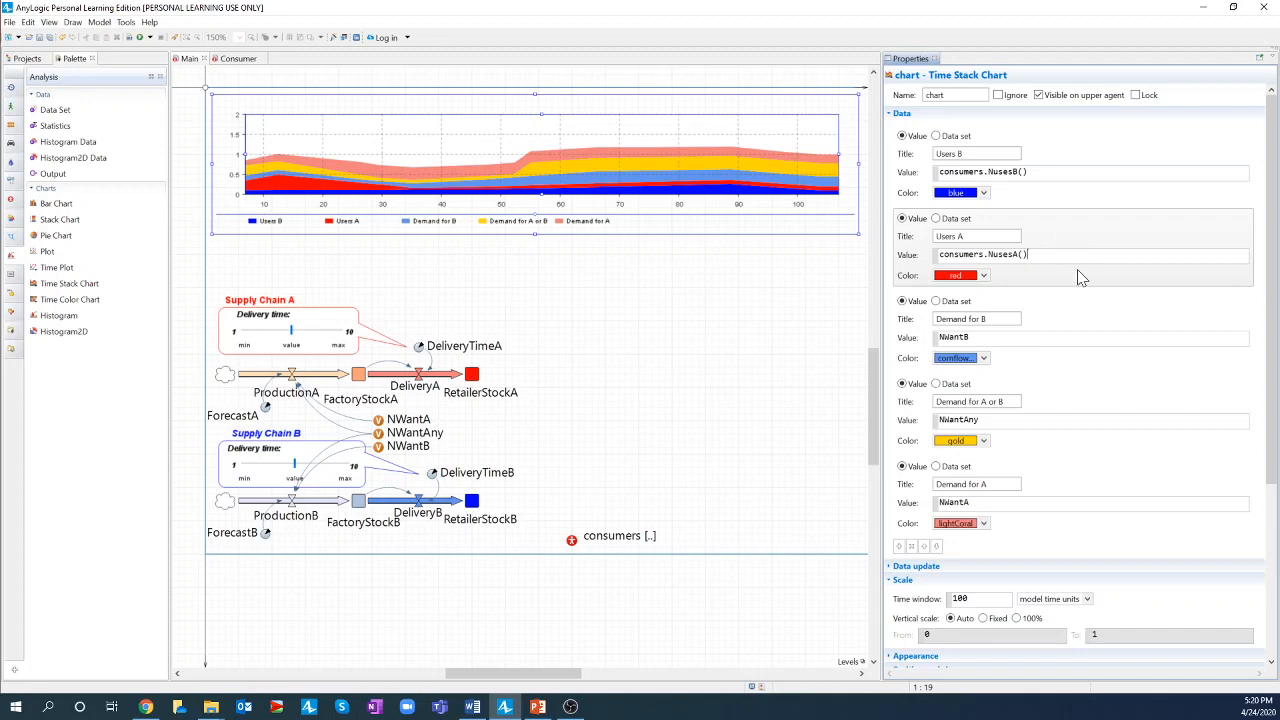
left_click(937, 547)
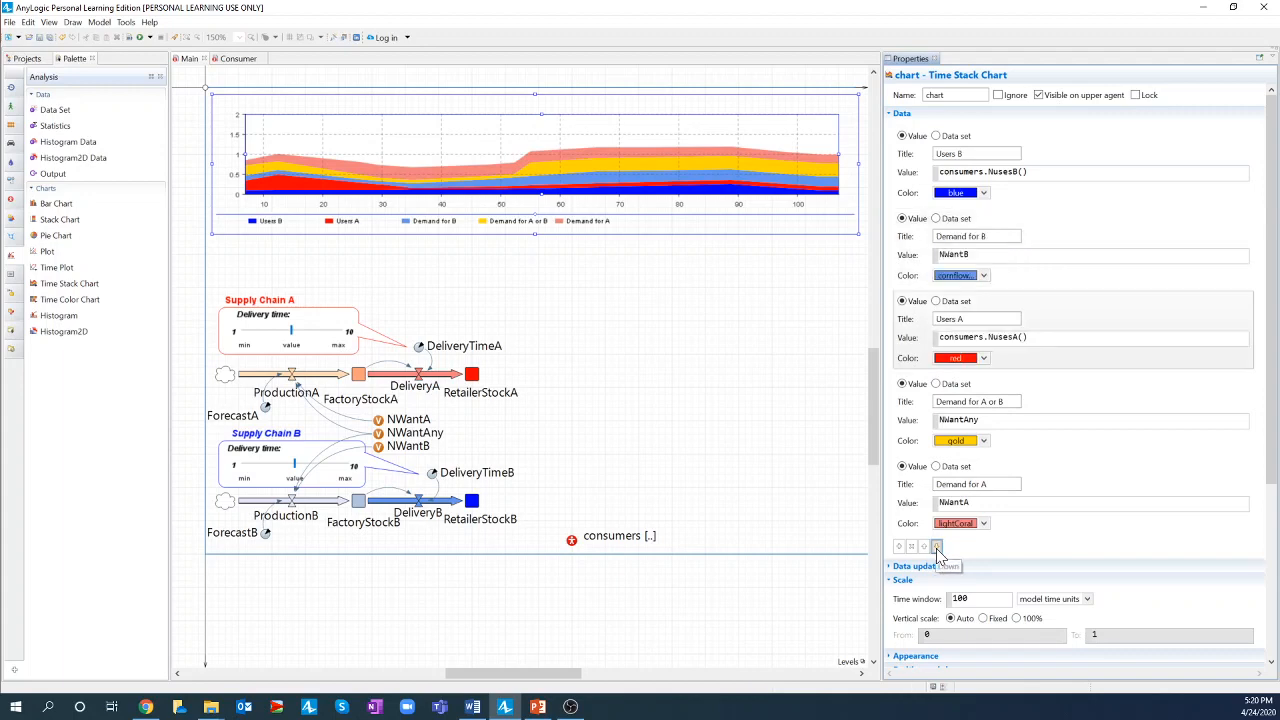
left_click(937, 547)
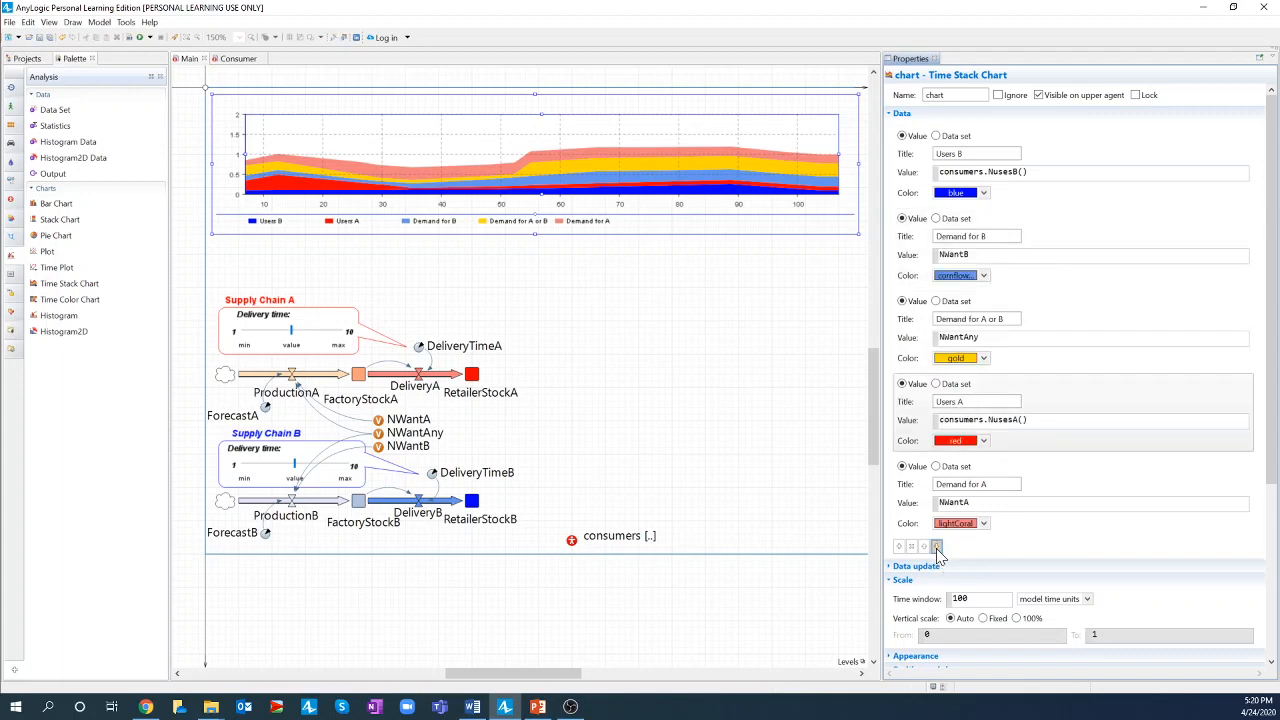
left_click(937, 547)
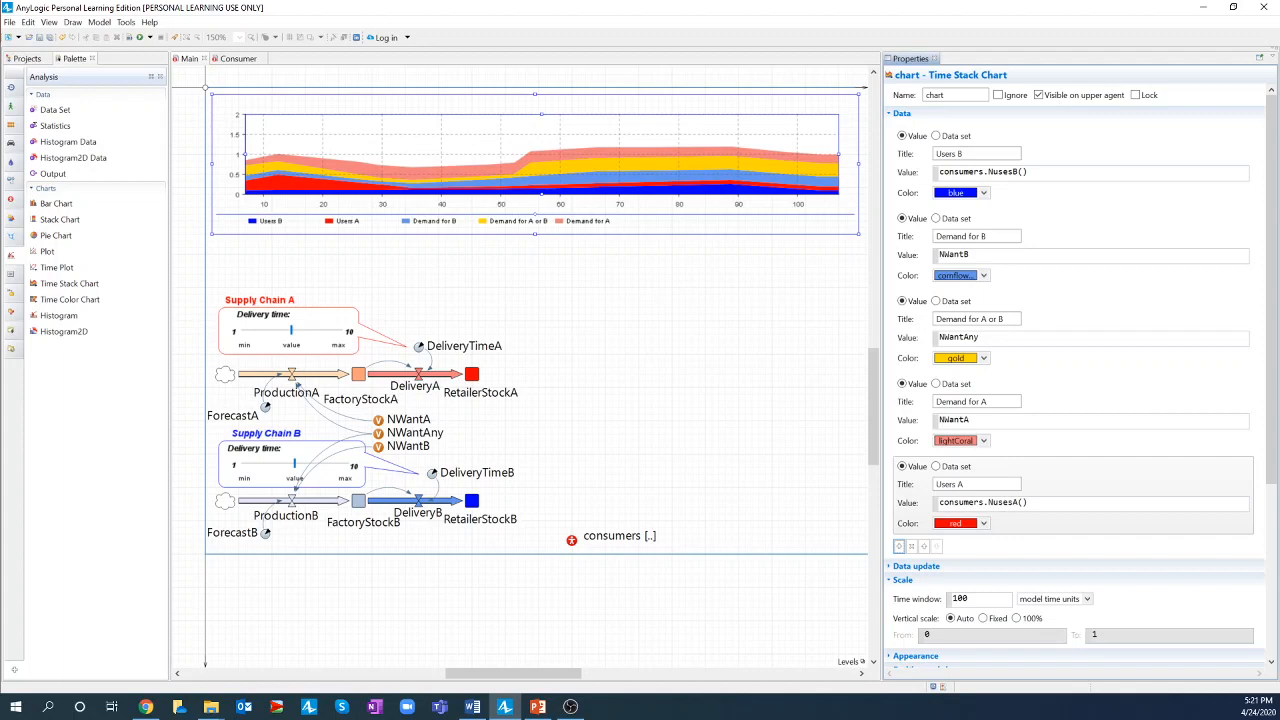
- Switch the stack chart's vertical scale to Fixed with an upper bound of 1000
scroll(1130, 465, "down", 3)
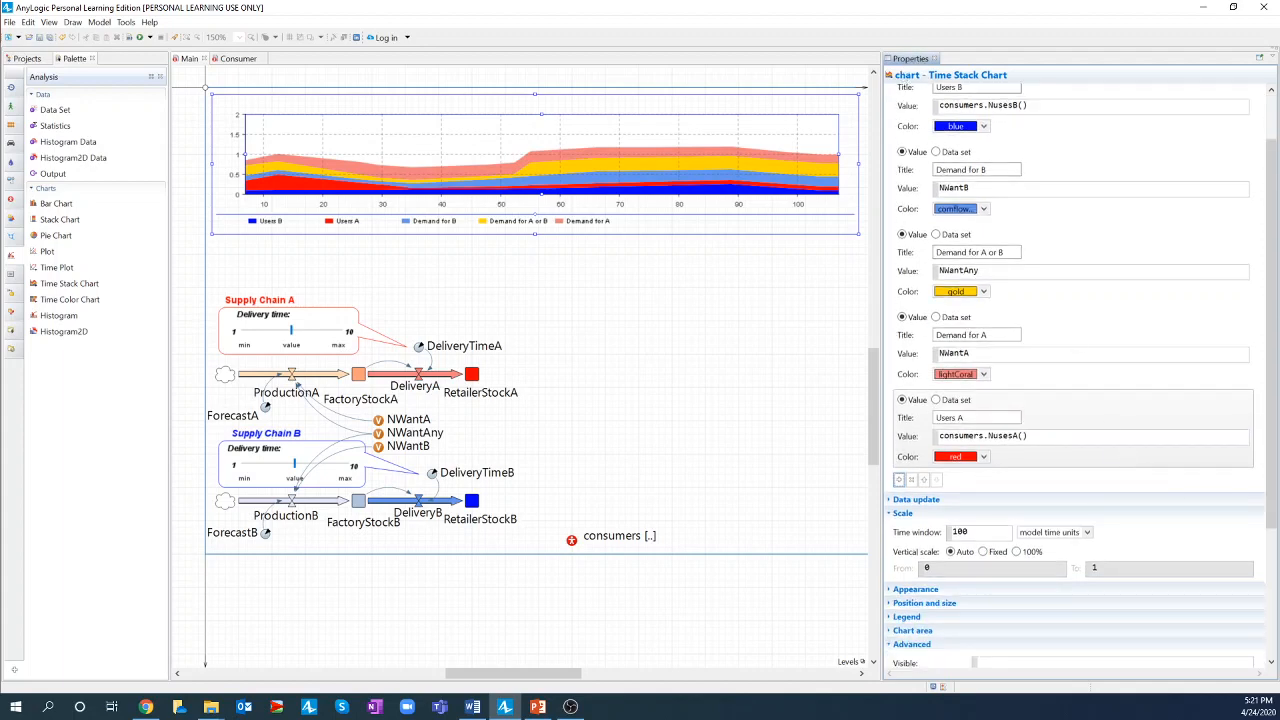
scroll(1033, 366, "down", 2)
scroll(1033, 366, "down", 1)
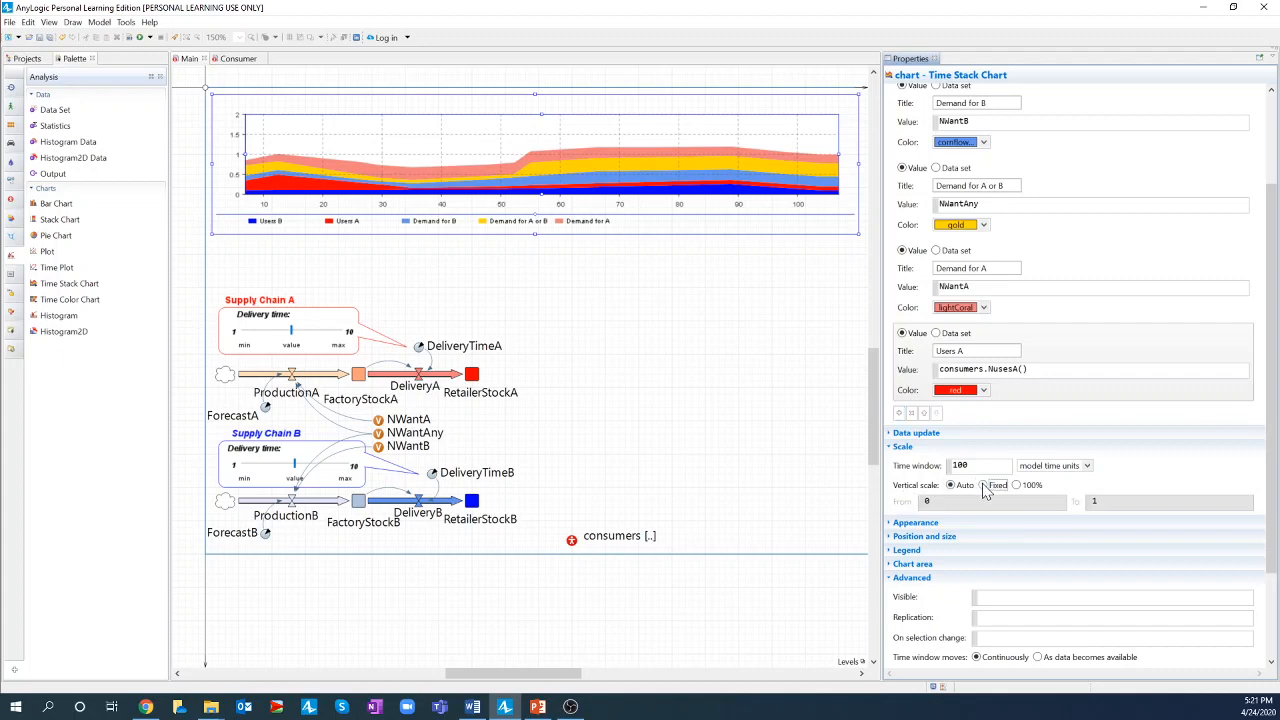
left_click(984, 486)
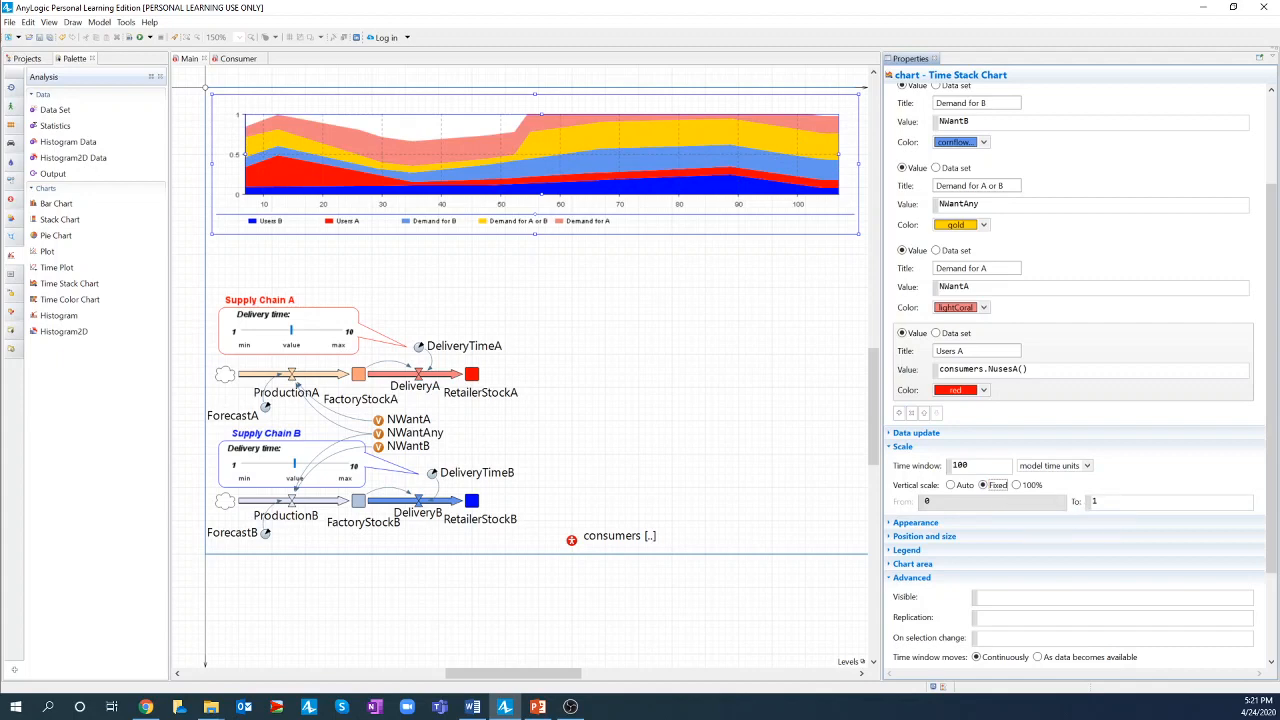
left_click(1100, 501)
type("000")
left_click(609, 186)
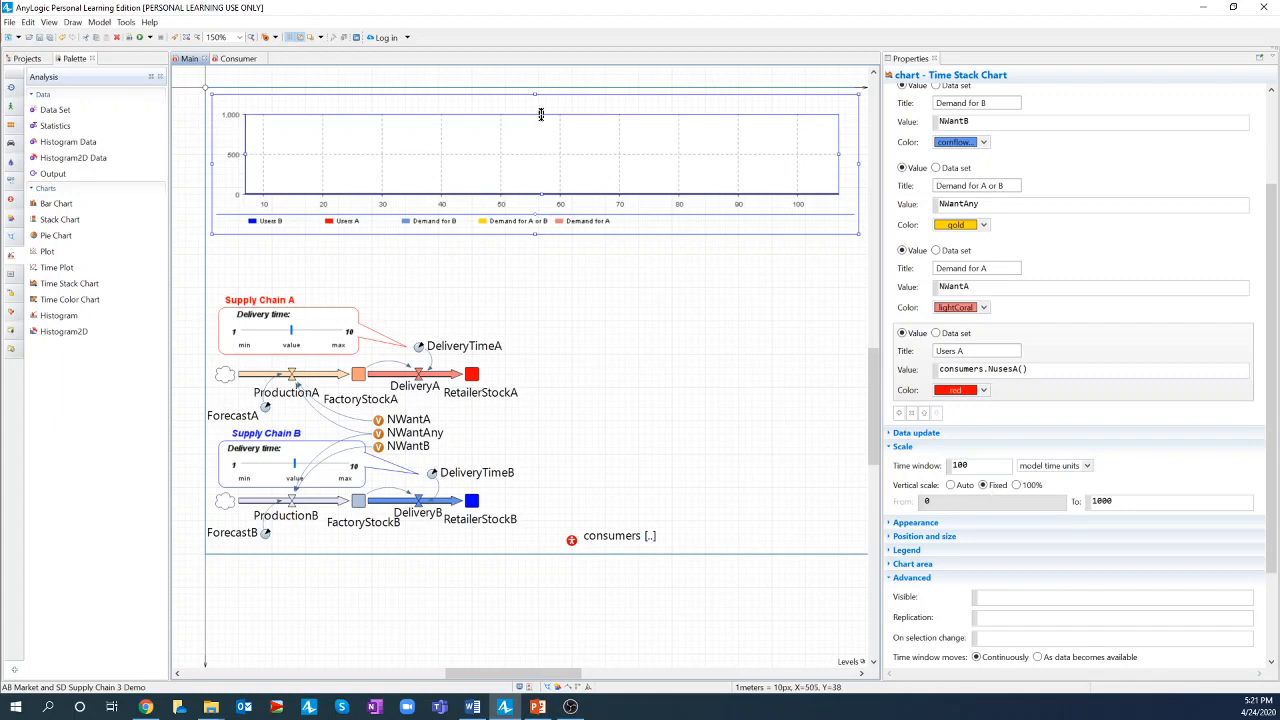
- Nudge the time stack chart a few pixels up and to the left on Main
left_click_drag(542, 114, 533, 100)
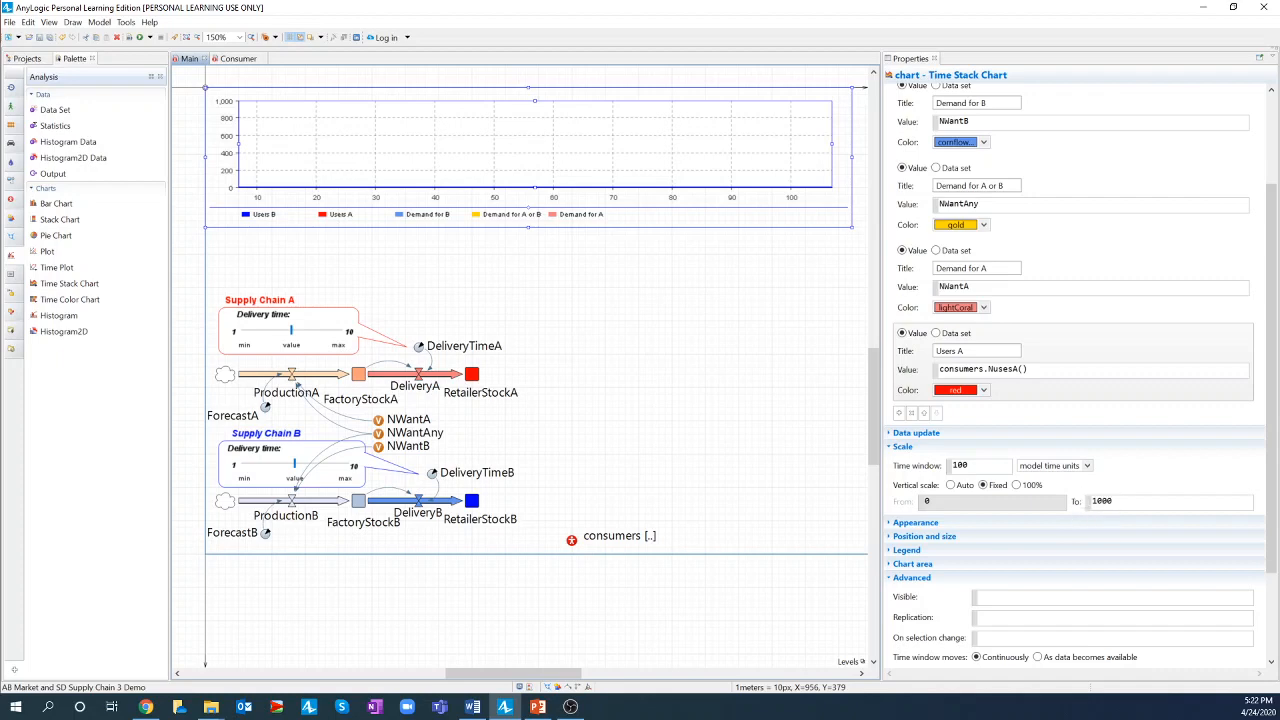
- Save the model and reselect the time stack chart
left_click(710, 437)
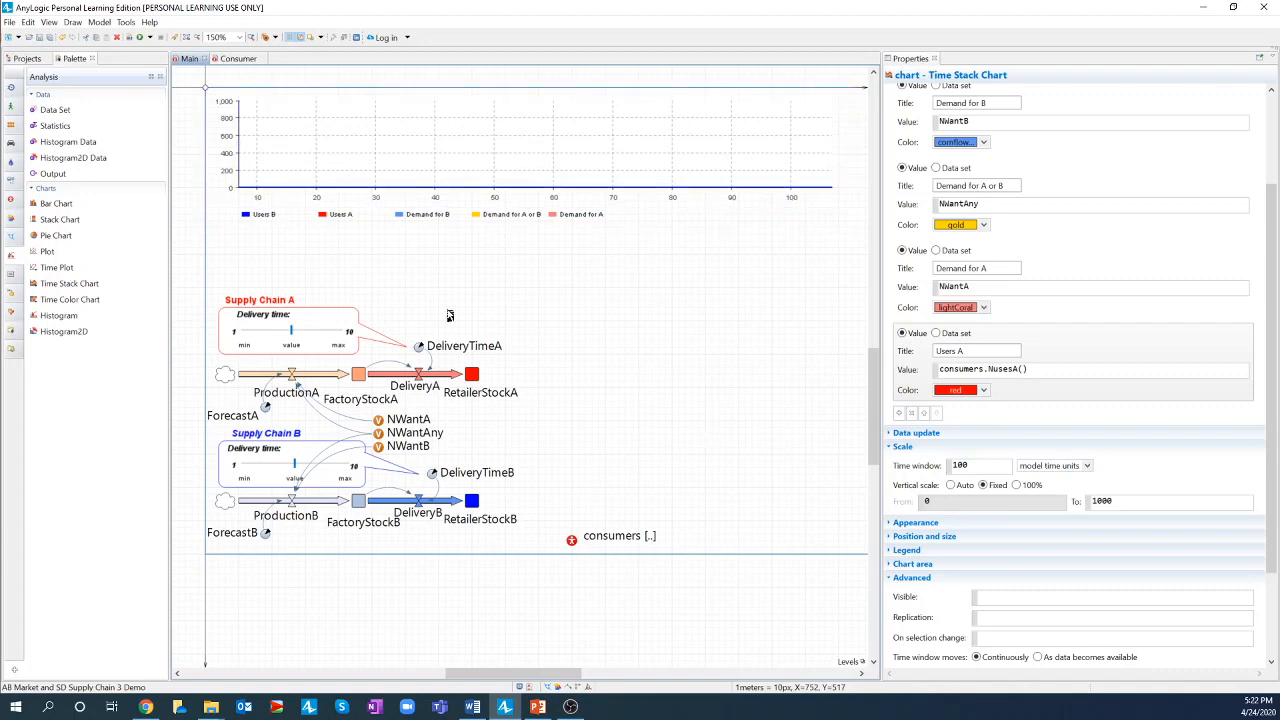
left_click(39, 37)
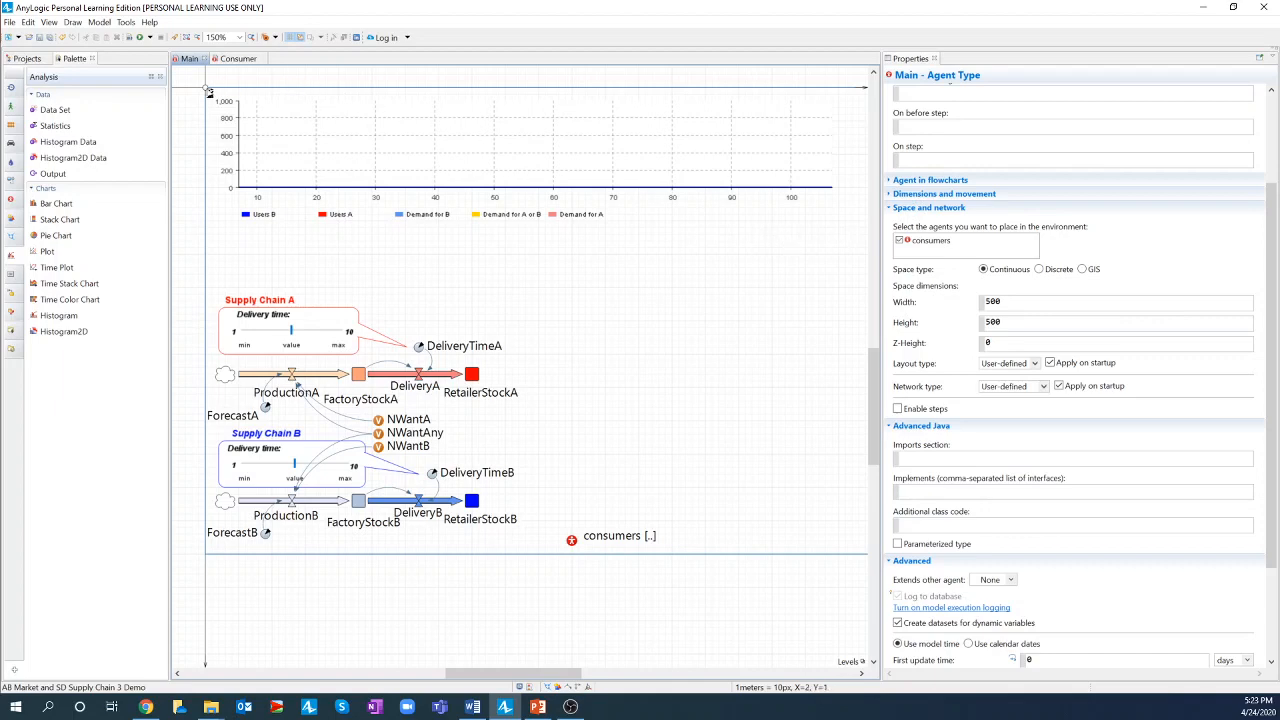
left_click(207, 91)
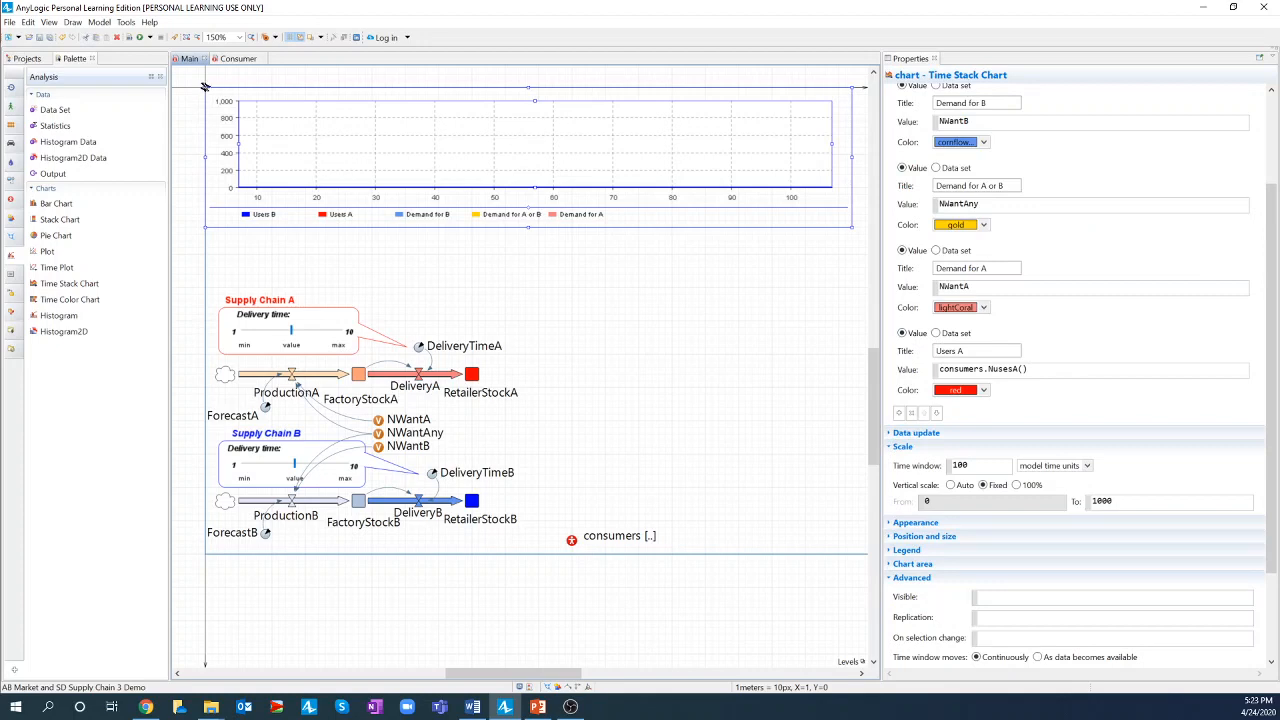
- Resize the chart from its top-left corner so the plot area extends slightly upward
mouse_move(204, 87)
left_mouse_down()
mouse_move(234, 140)
mouse_move(207, 91)
left_mouse_up()
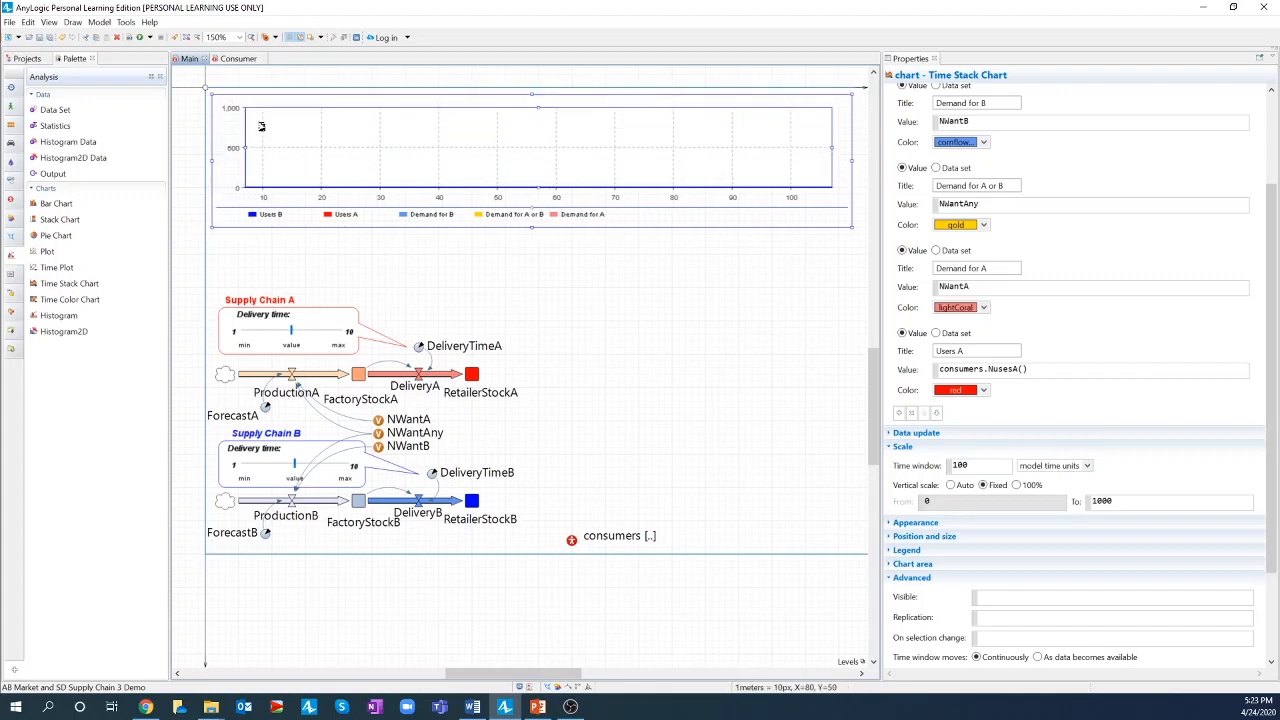
left_click_drag(538, 108, 537, 101)
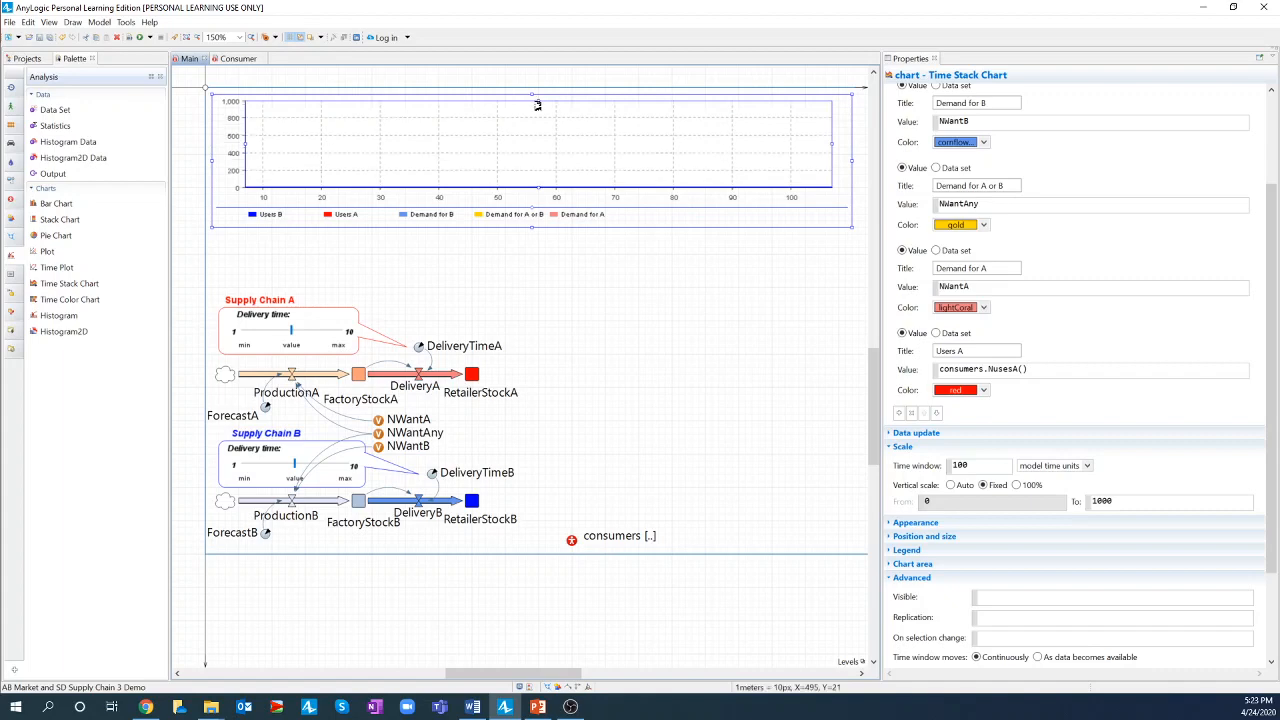
left_click(207, 91)
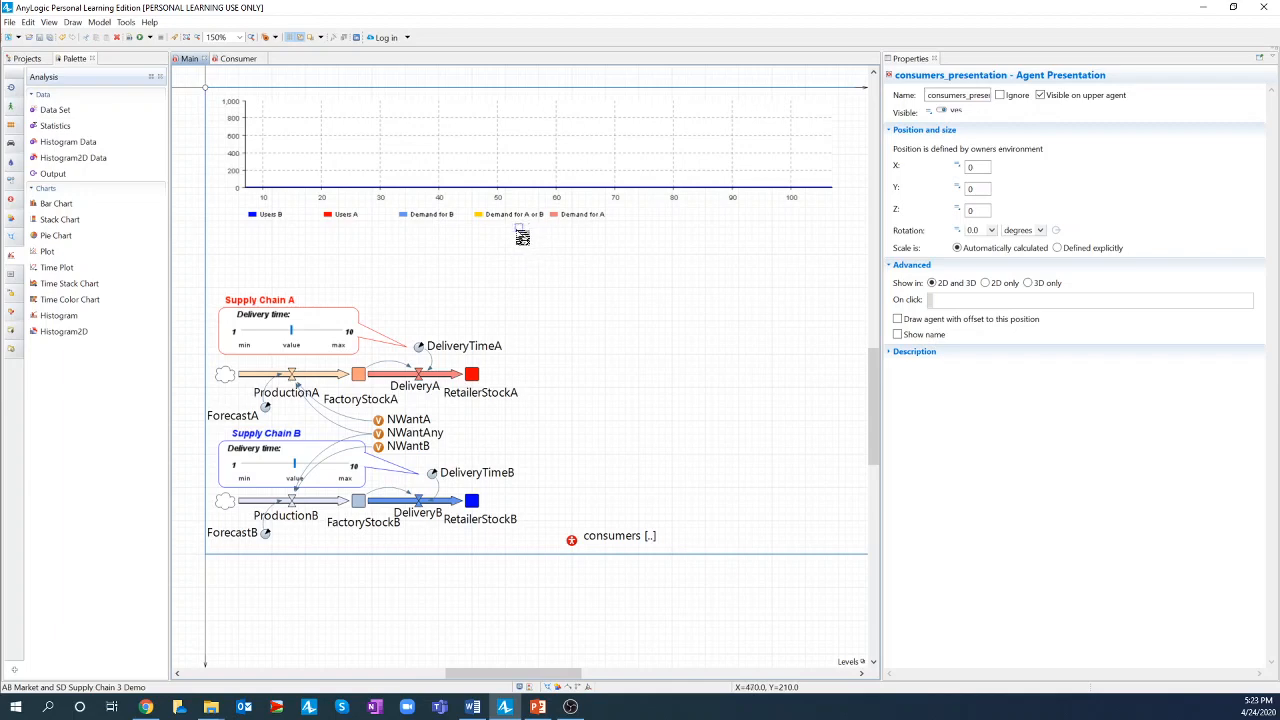
- Place consumers' animation at 470, 210 below the chart, 2D only, drawing agents with offset
left_click(518, 229)
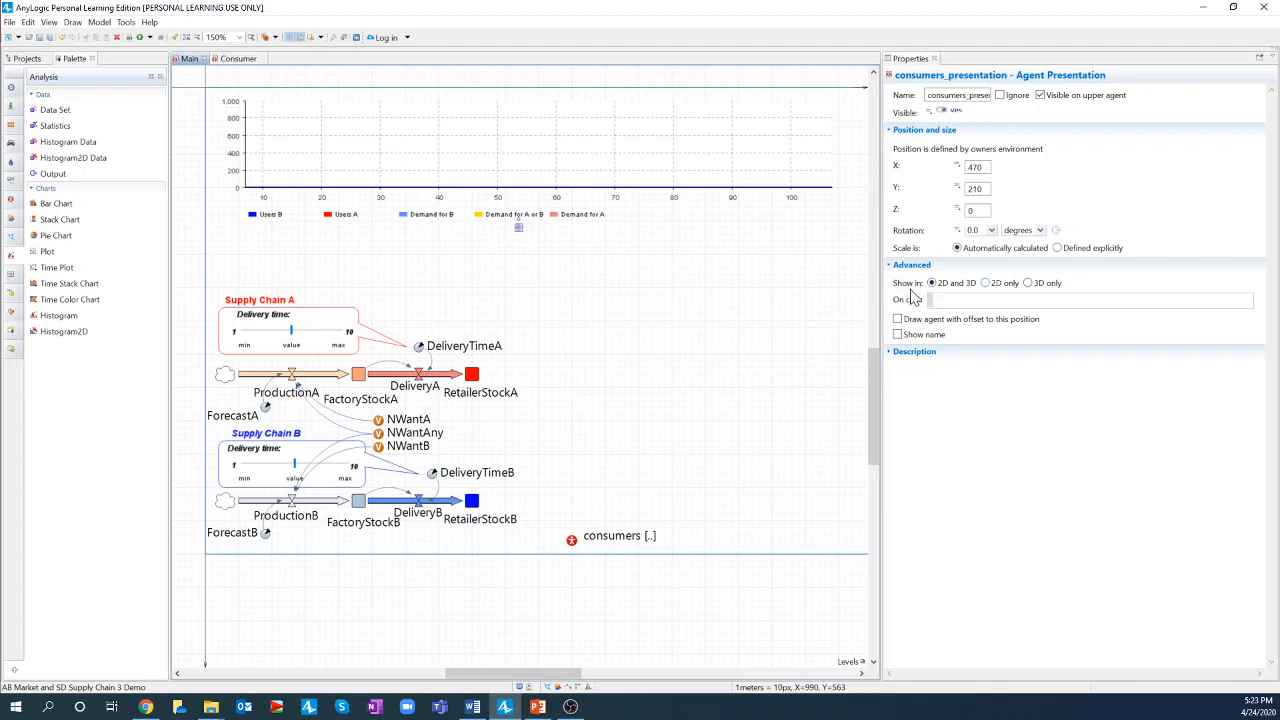
left_click(986, 284)
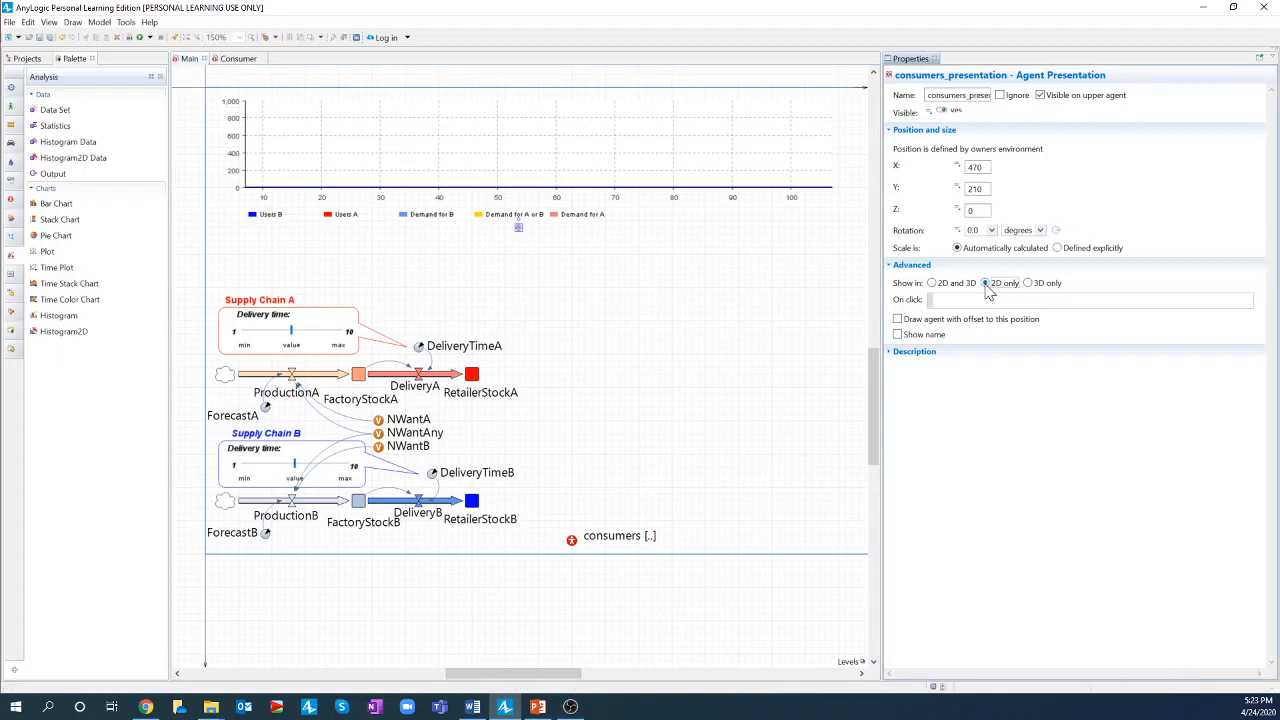
left_click(898, 320)
left_click(898, 320)
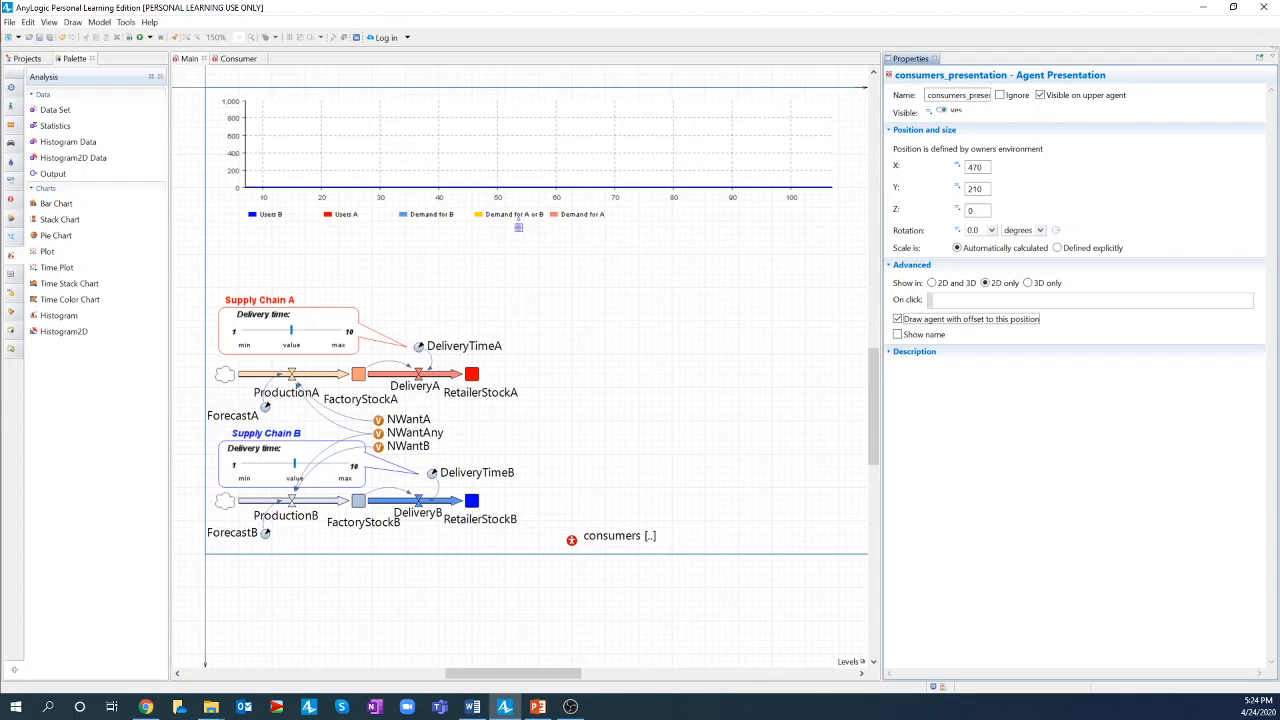
left_click(585, 309)
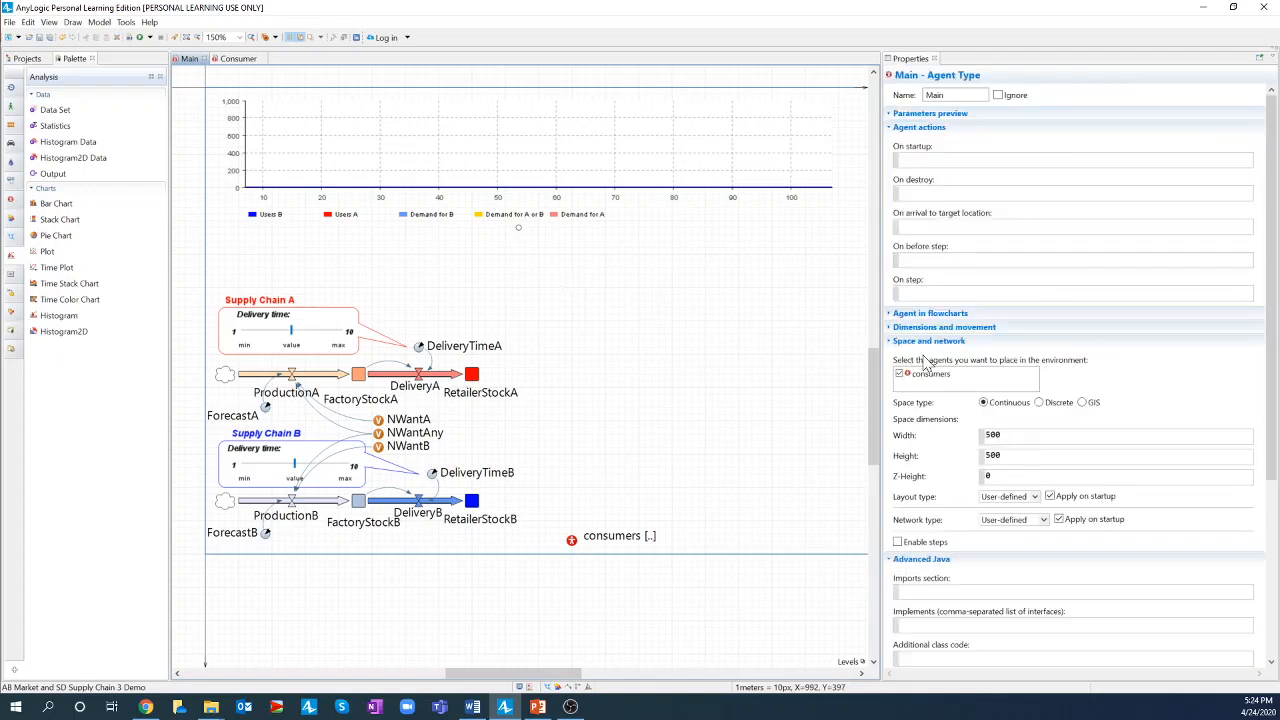
- Change Main's consumer layout type from User-defined to Random
scroll(990, 343, "down", 2)
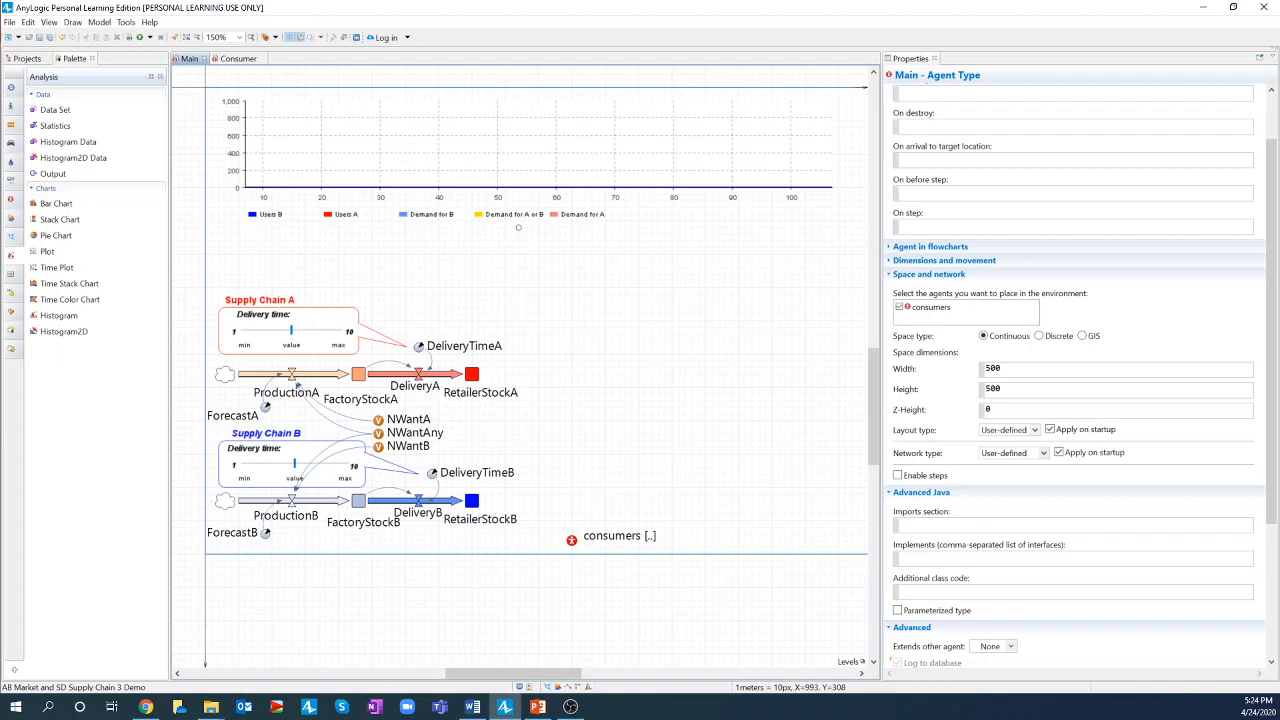
left_click(1035, 430)
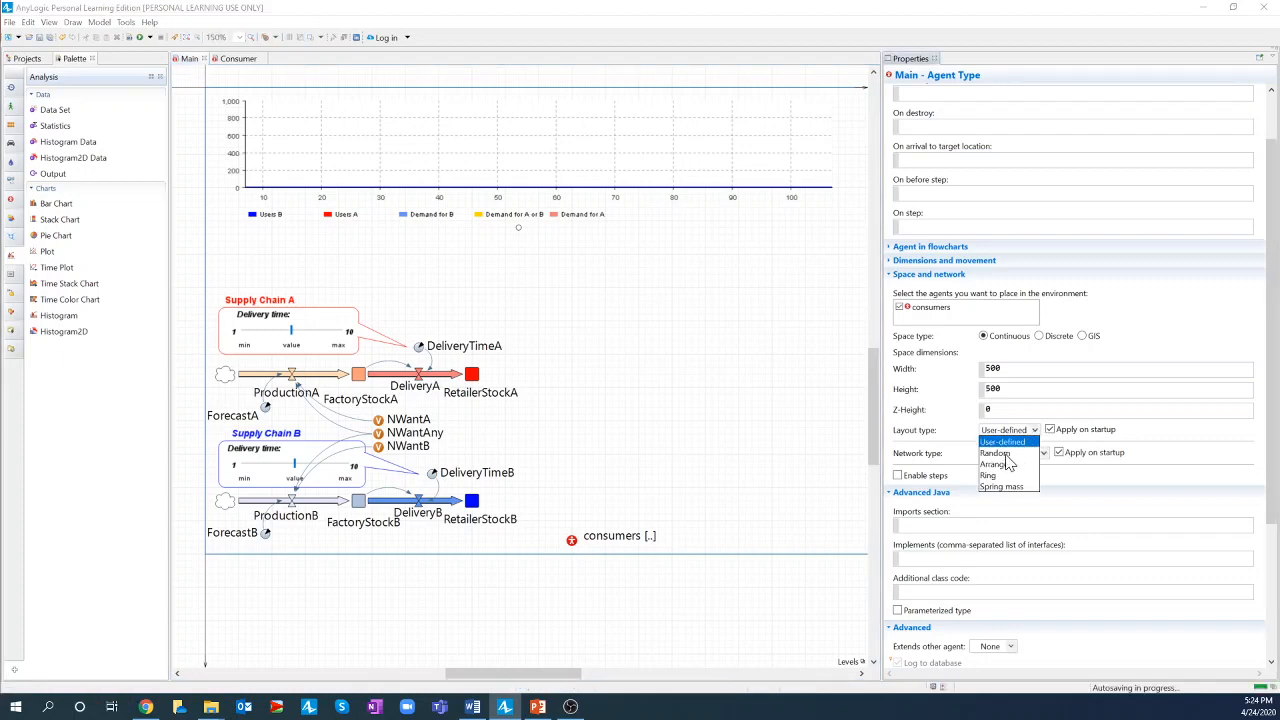
left_click(1020, 454)
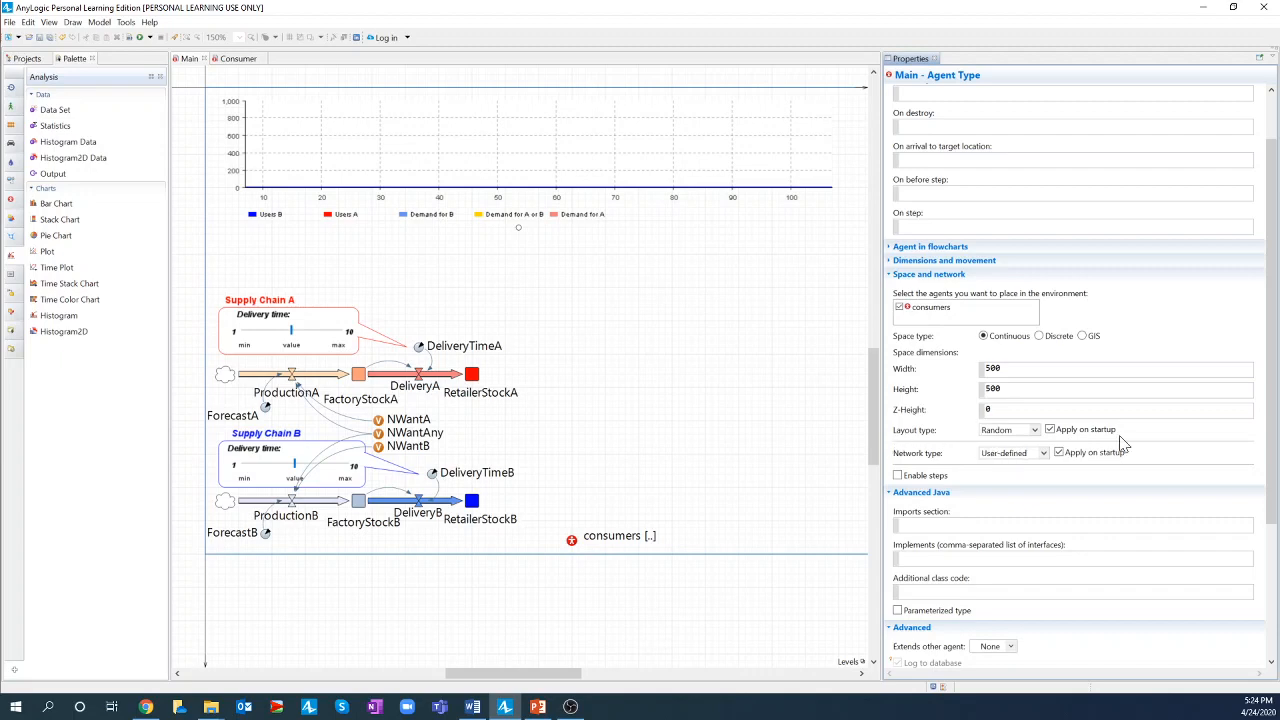
scroll(1043, 443, "down", 3)
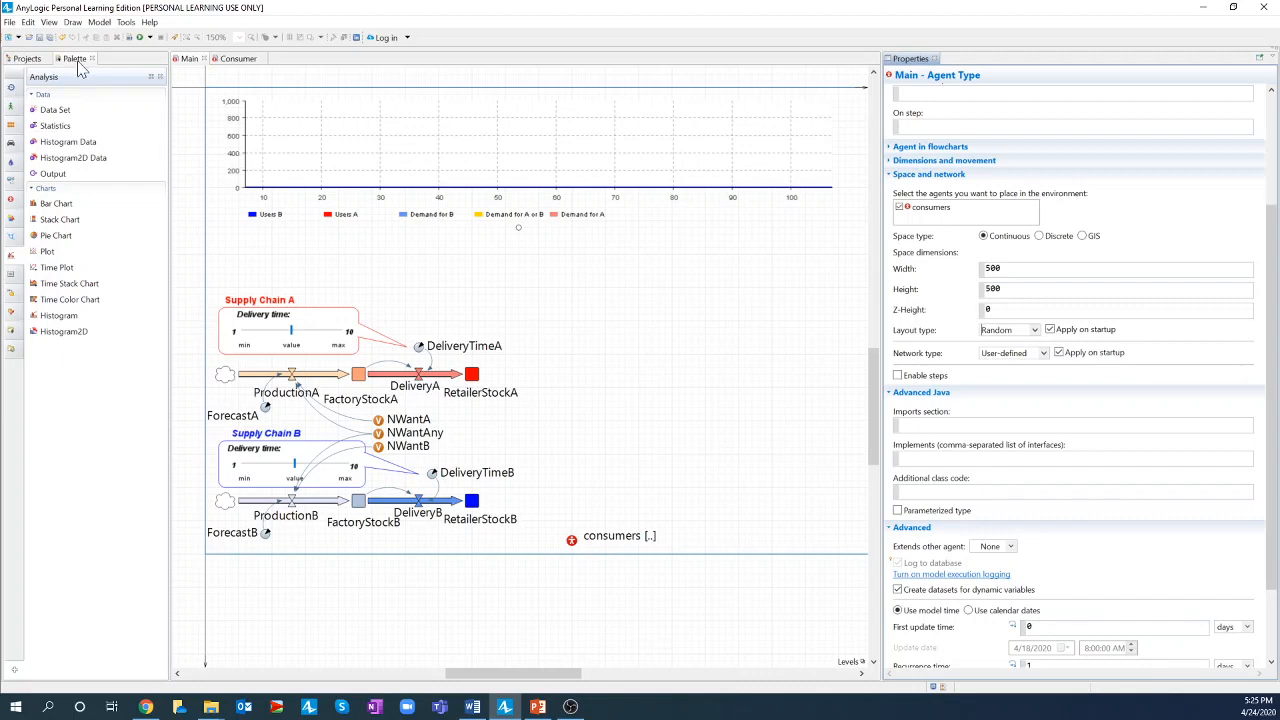
- Draw an 80 by 60 rectangle just below the chart and build the model
left_click(12, 218)
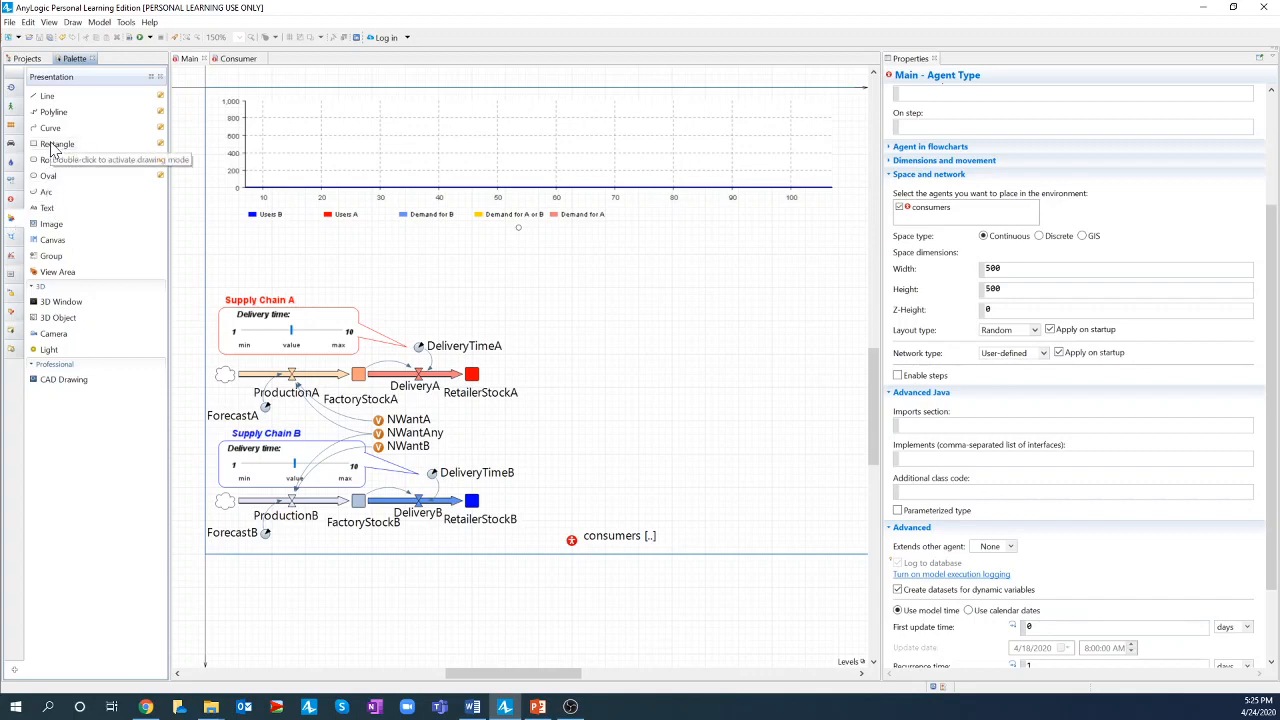
left_click_drag(55, 150, 516, 229)
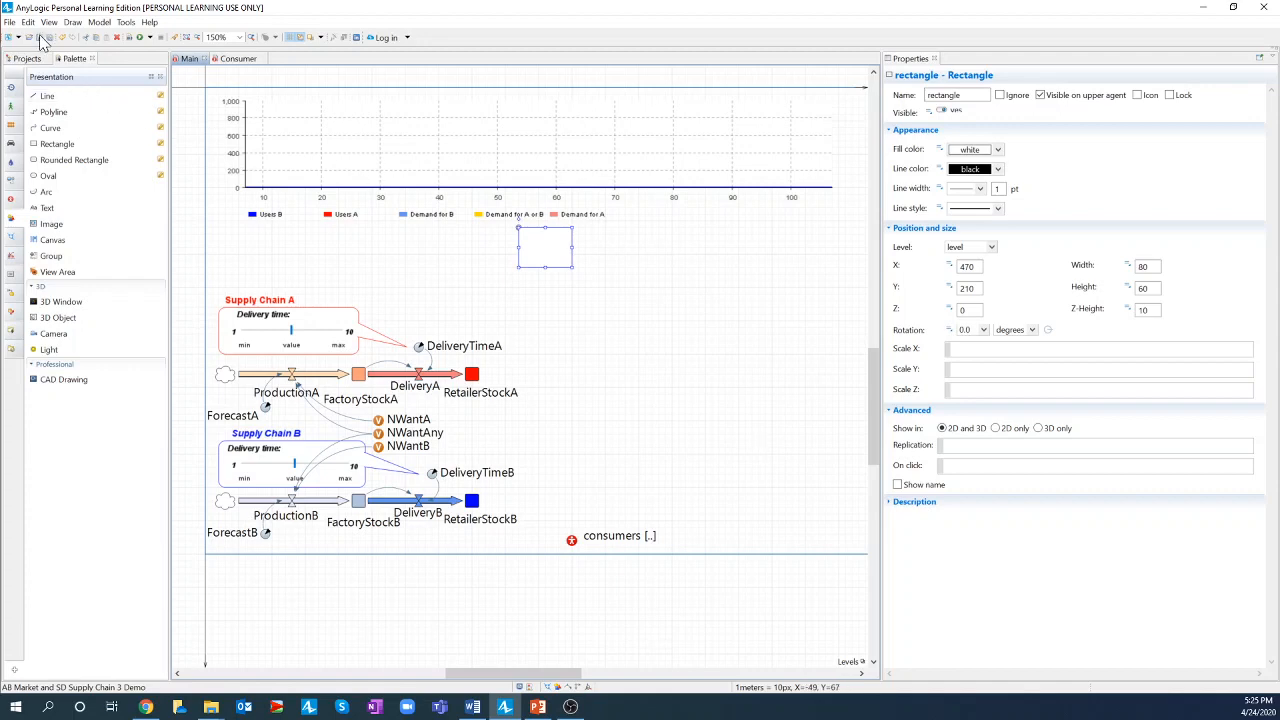
left_click(128, 37)
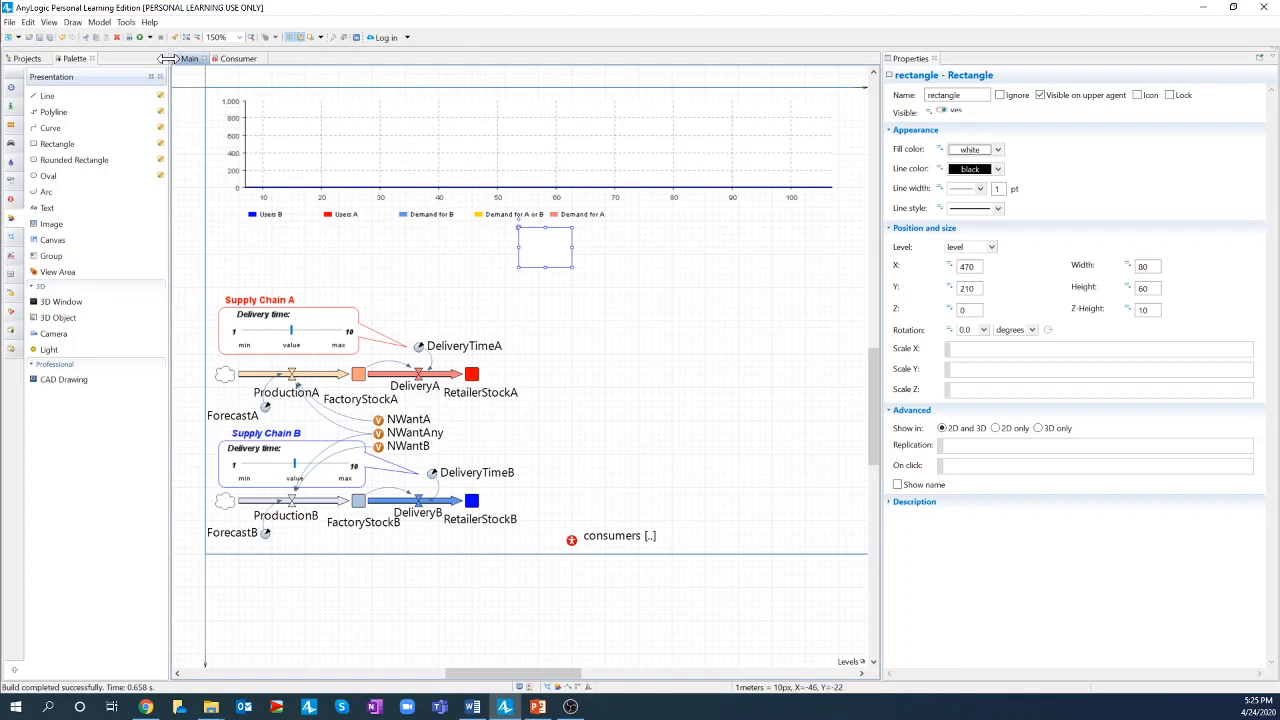
left_click(150, 38)
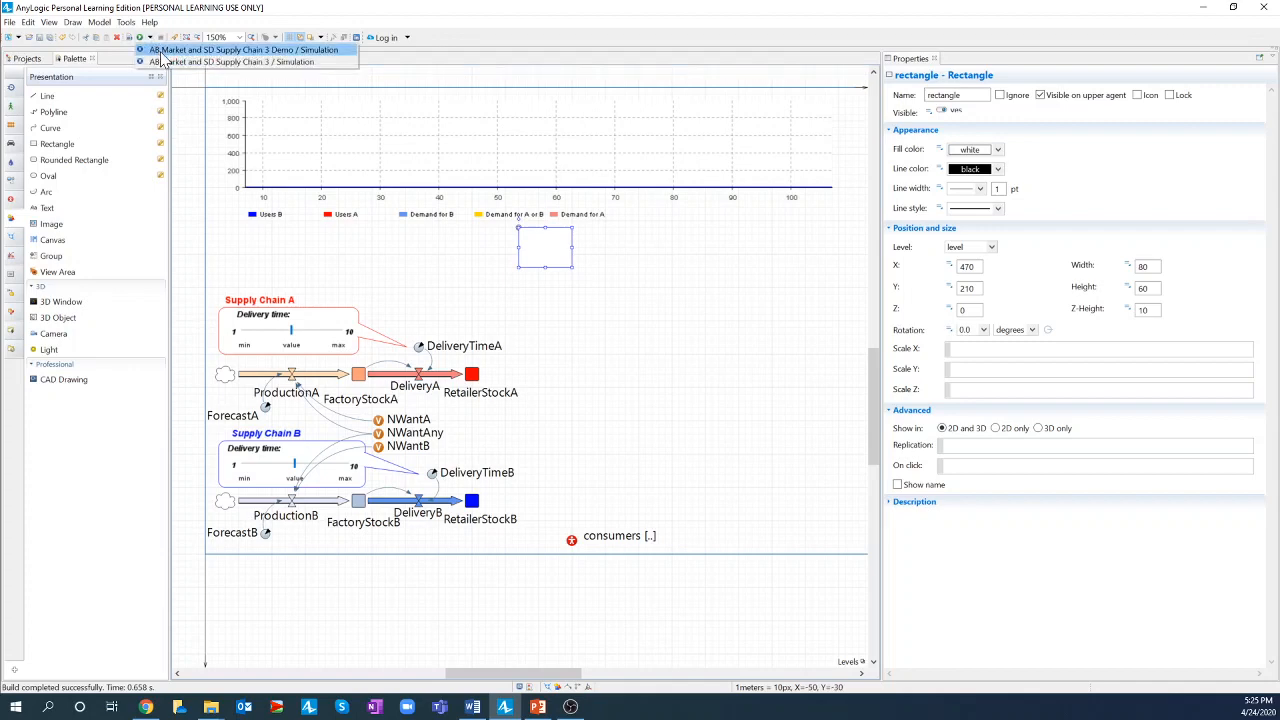
left_click(162, 54)
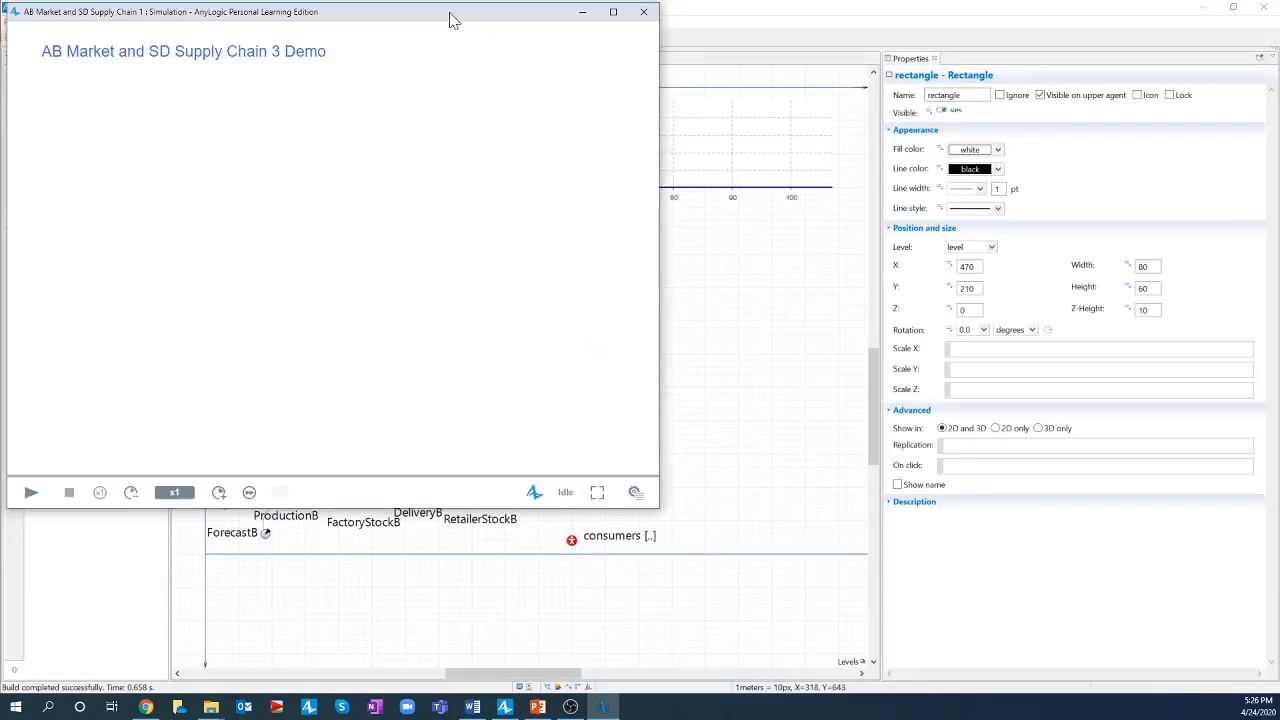
left_click_drag(450, 20, 530, 39)
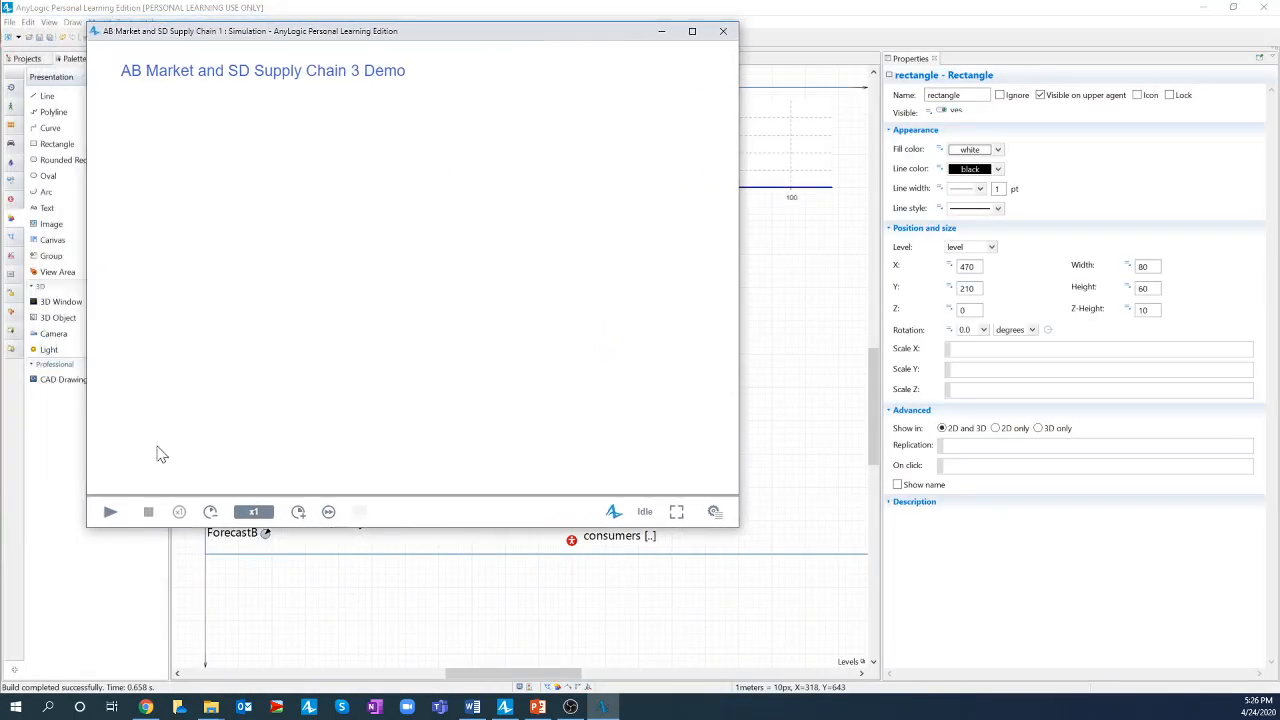
left_click(110, 513)
left_click_drag(738, 532, 745, 541)
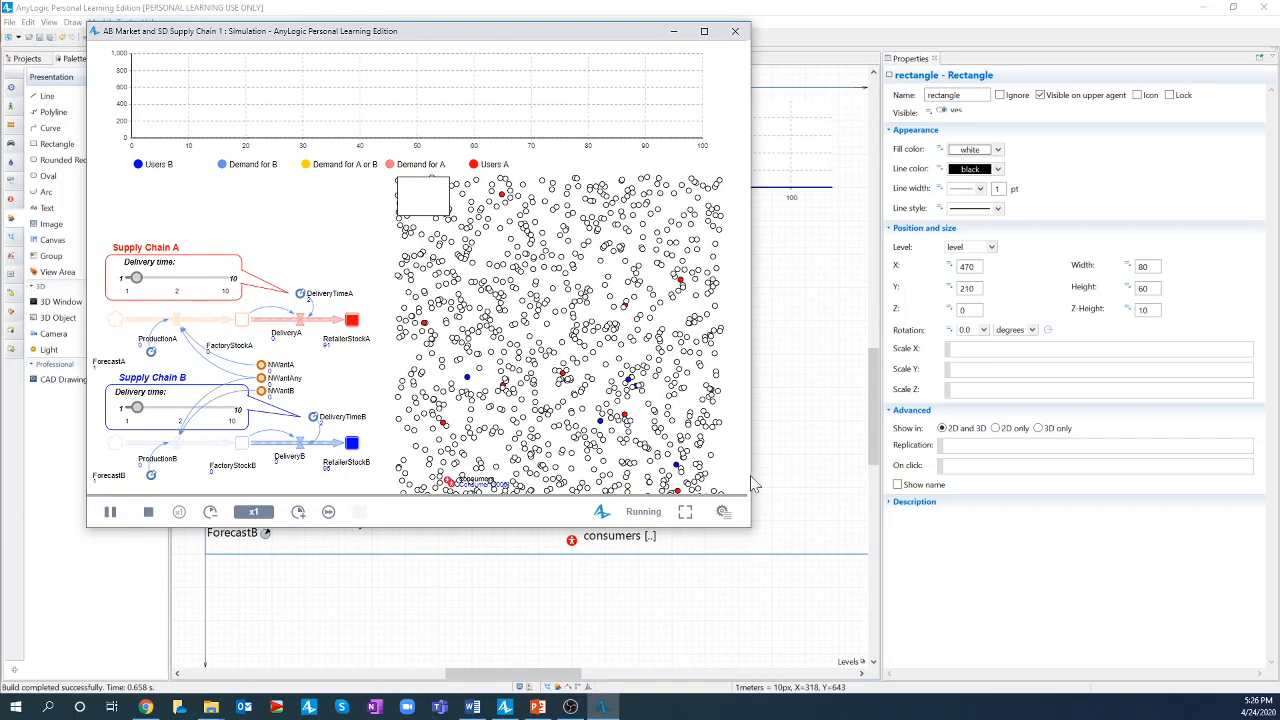
left_click(699, 31)
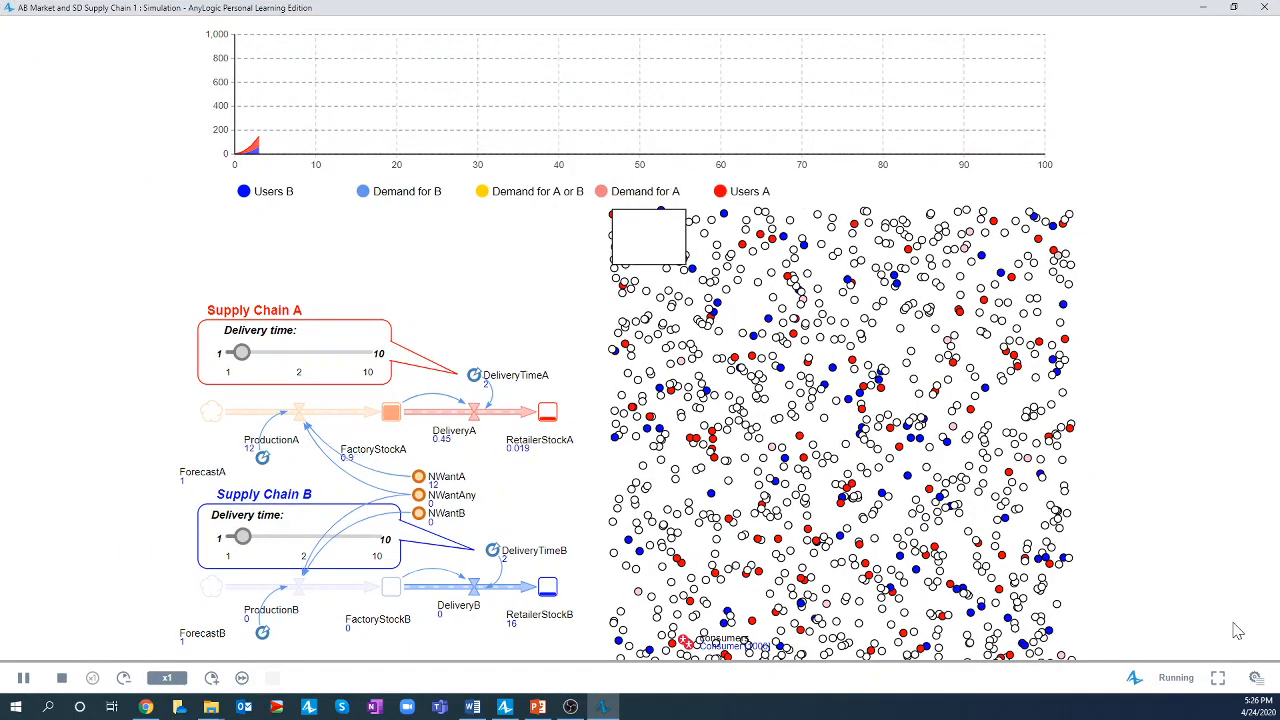
left_click(1256, 678)
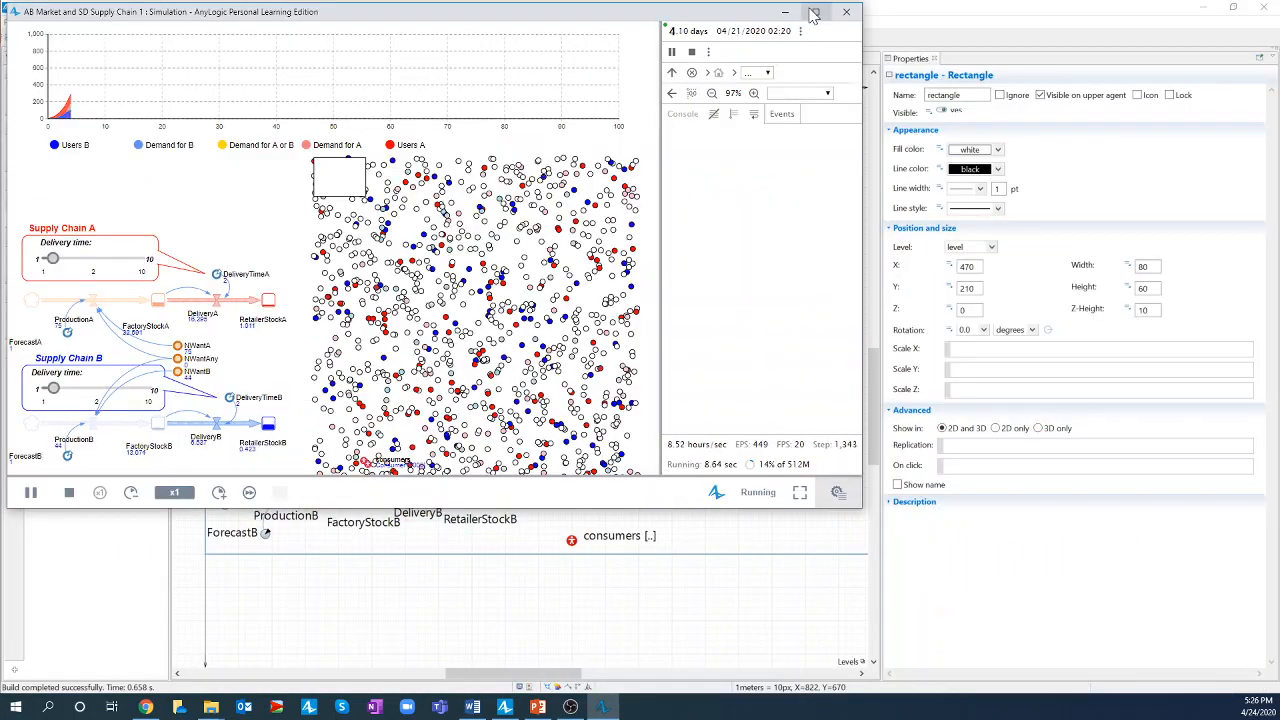
left_click(815, 11)
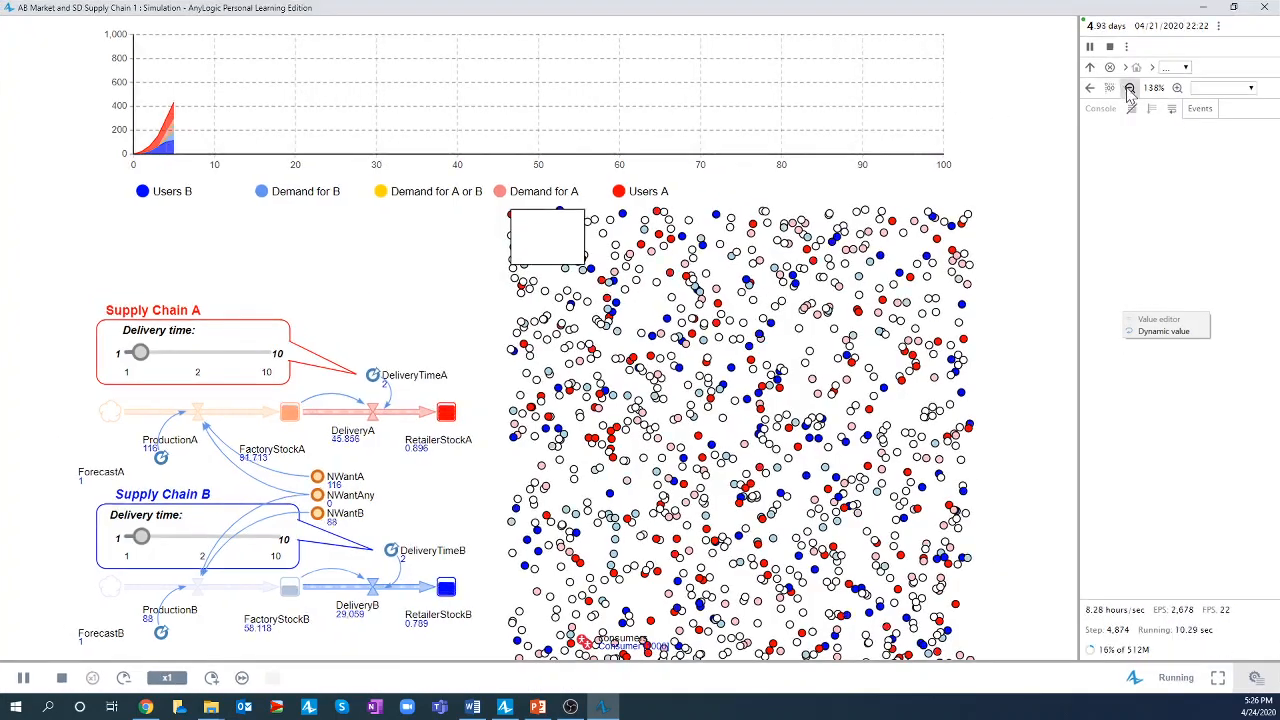
left_click(1130, 88)
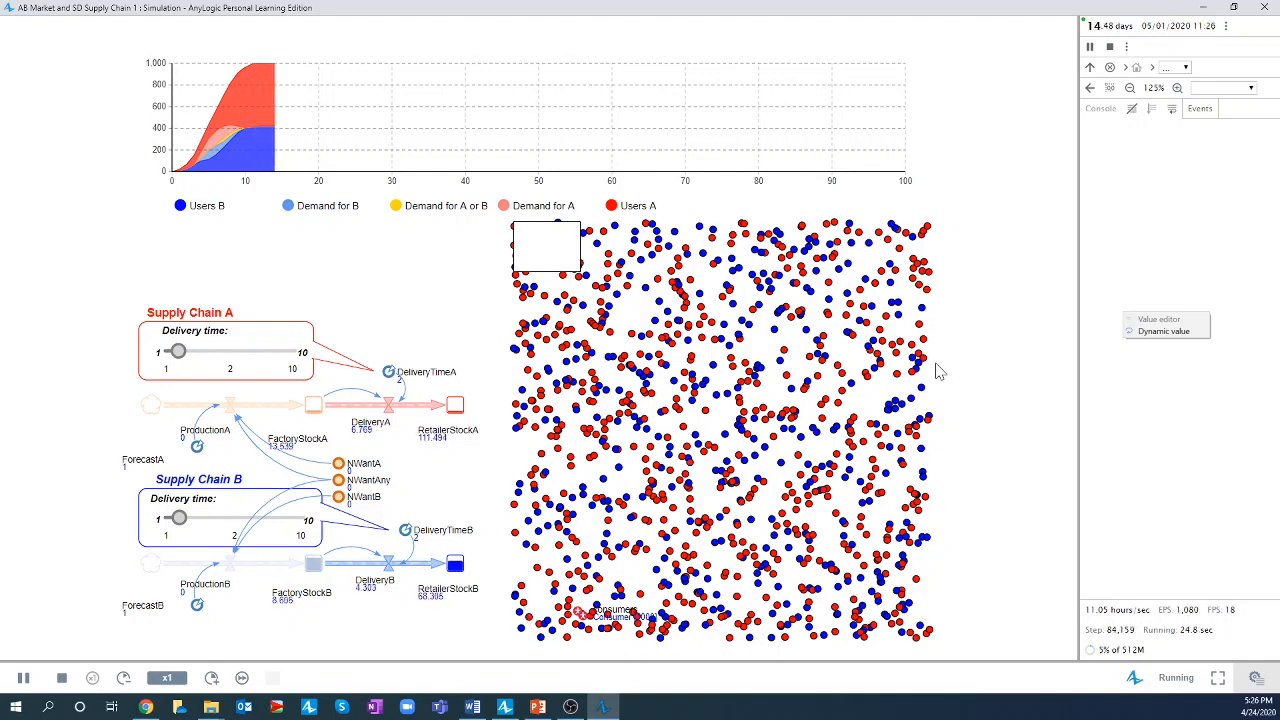
left_click(1264, 7)
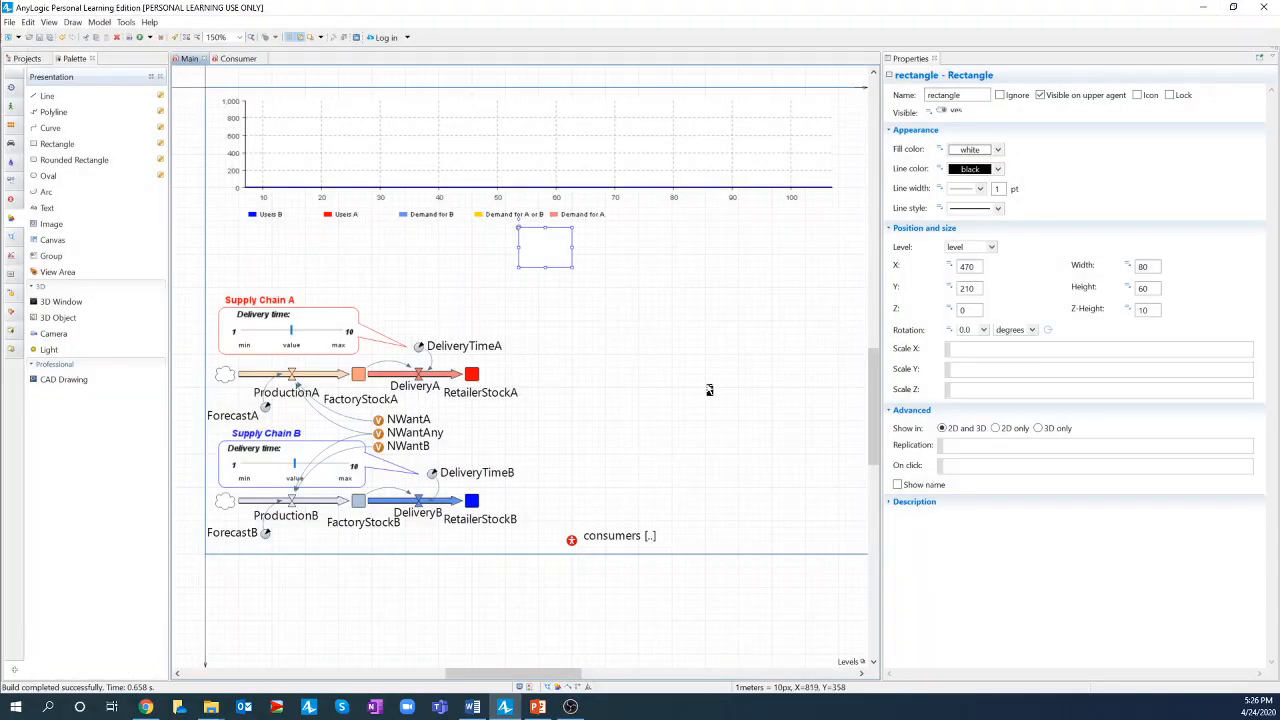
- Extend the diagram frame to 740 high and move the consumers population down to its edge
left_click(560, 559)
left_click_drag(537, 555, 534, 579)
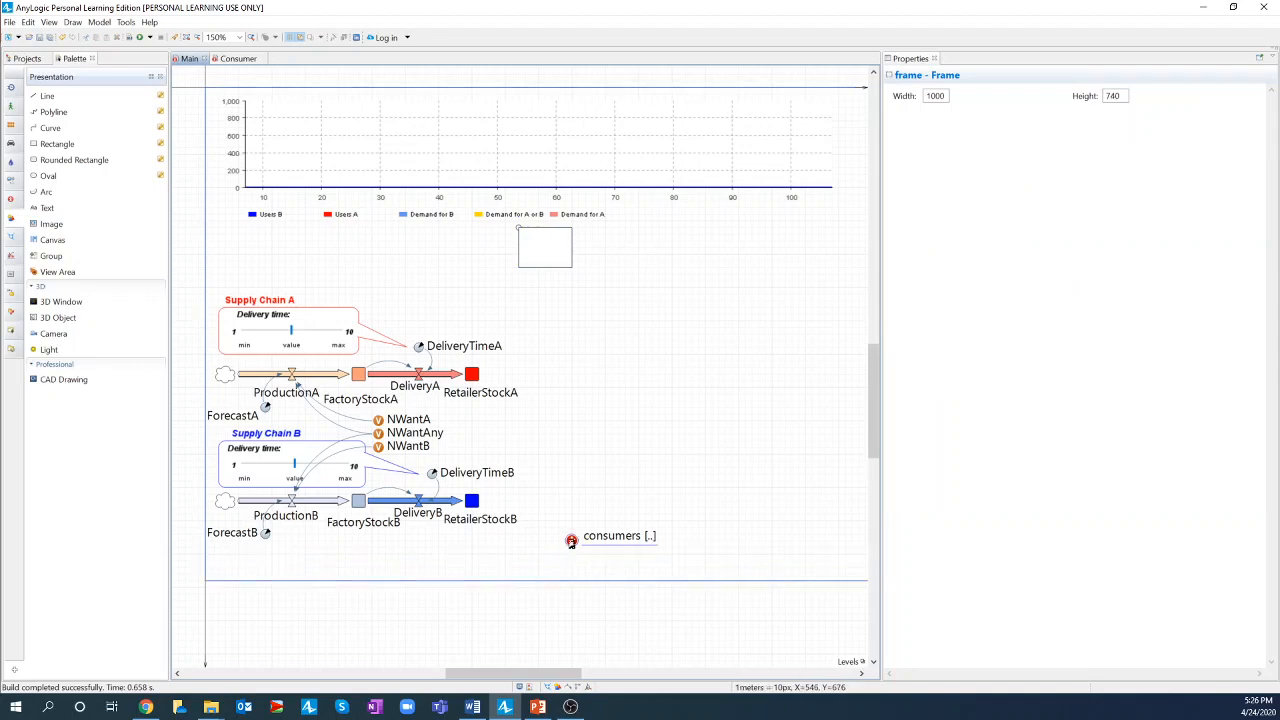
left_click_drag(569, 551, 536, 568)
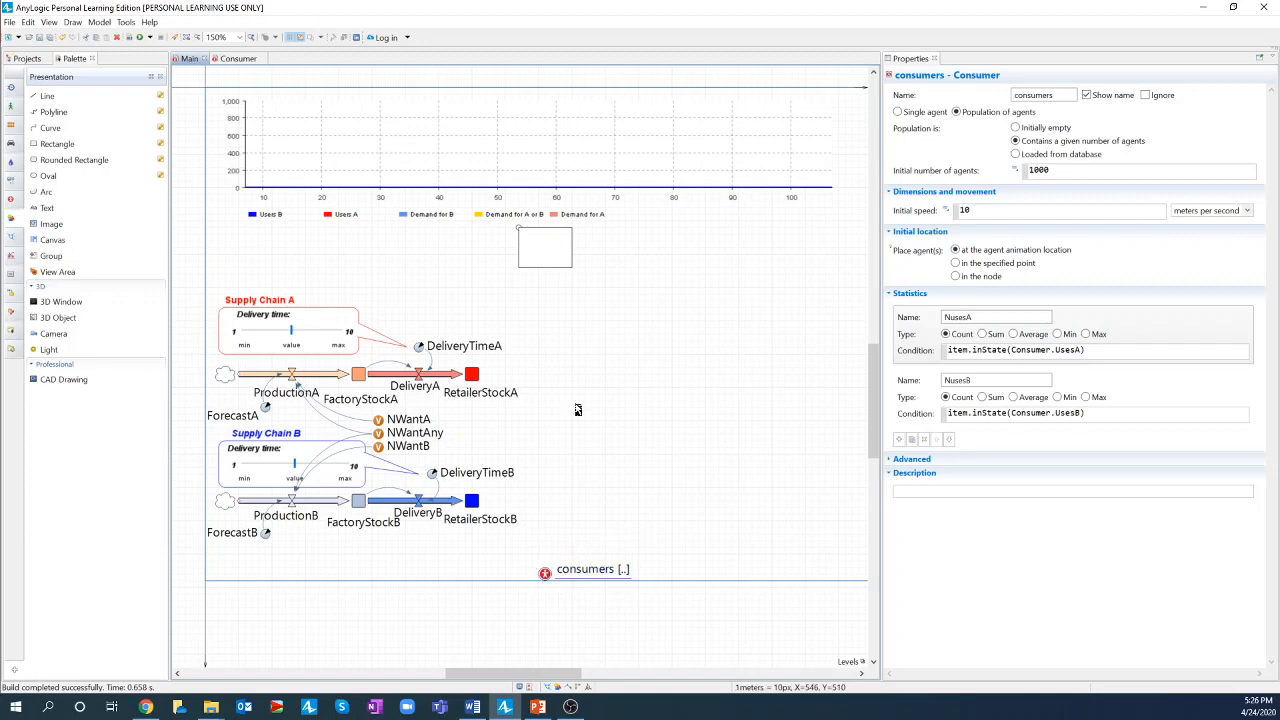
- Enlarge the white rectangle to 520 by 500 to cover the agent area
left_click(555, 264)
left_click_drag(569, 265, 857, 561)
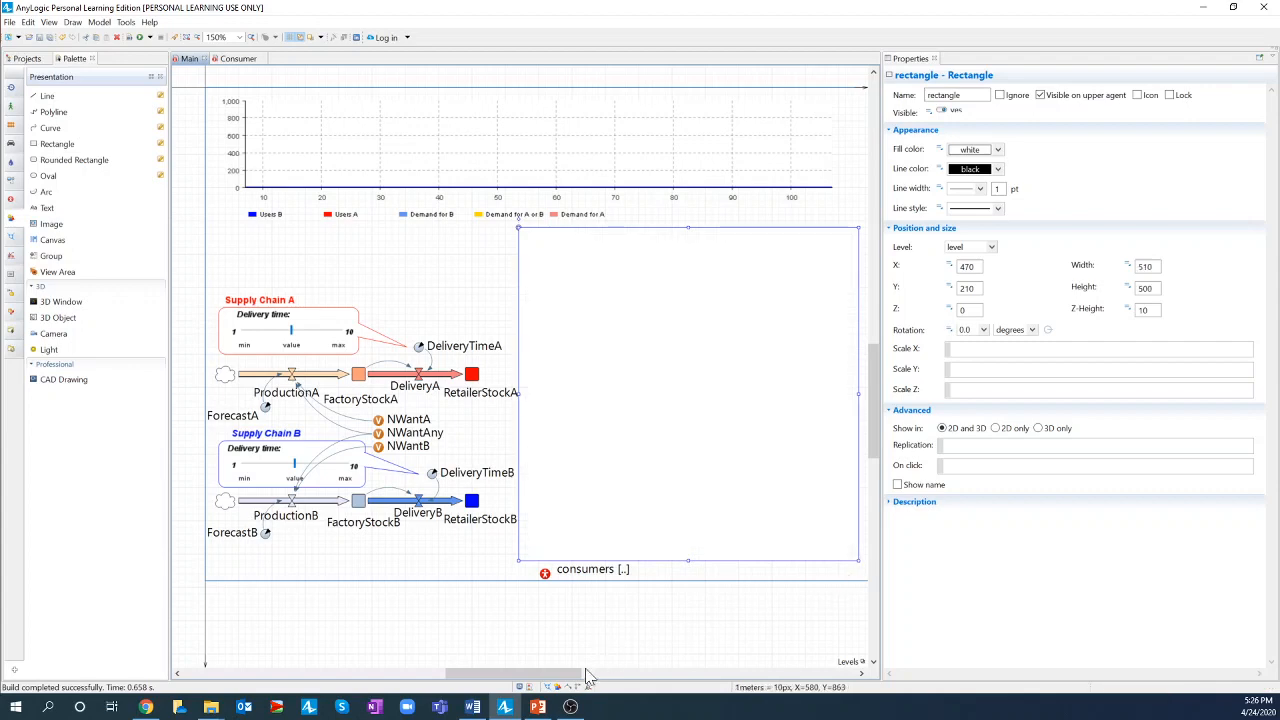
left_click_drag(578, 674, 597, 680)
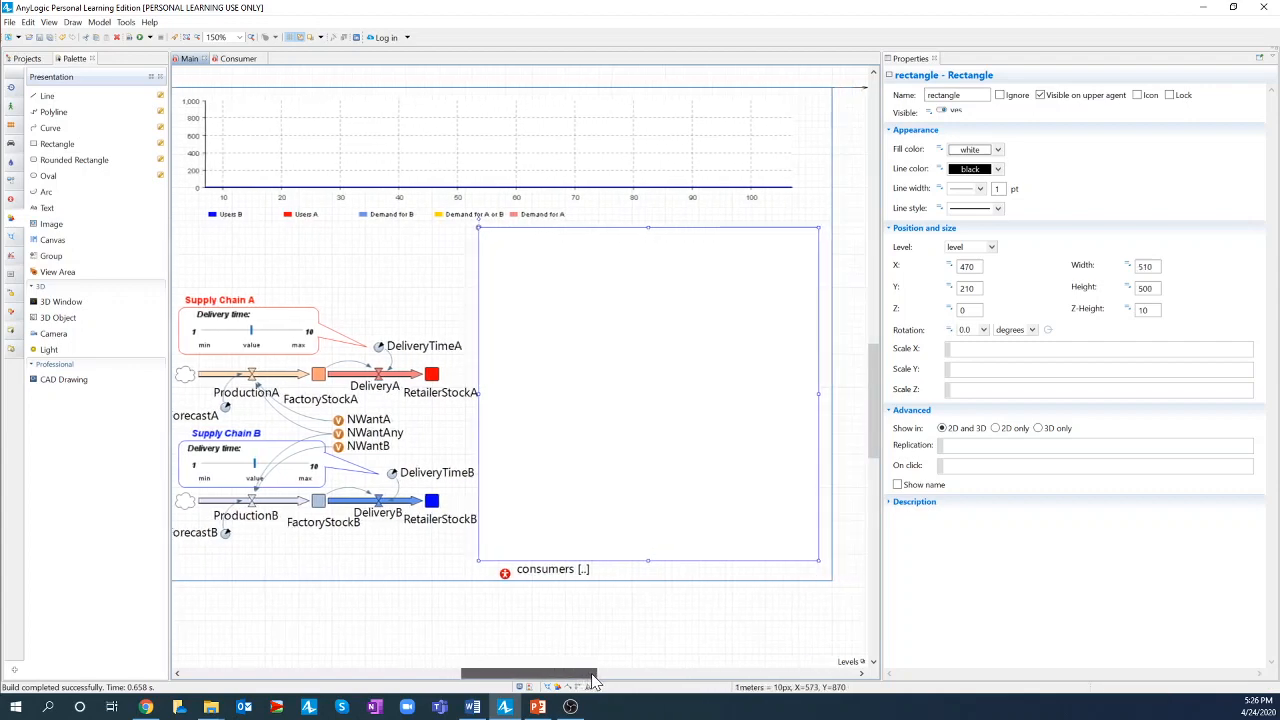
left_click_drag(818, 393, 823, 398)
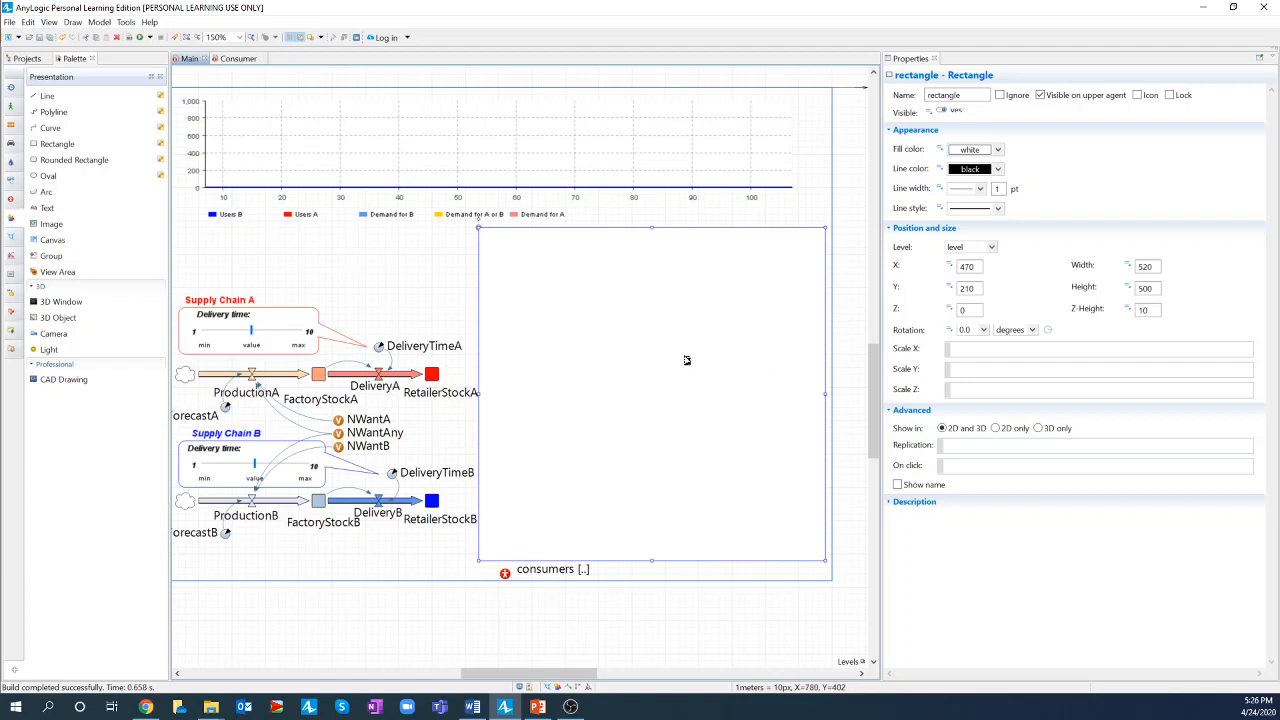
- Save, rebuild and run the simulation to check the enlarged rectangle, then close the window
left_click(41, 38)
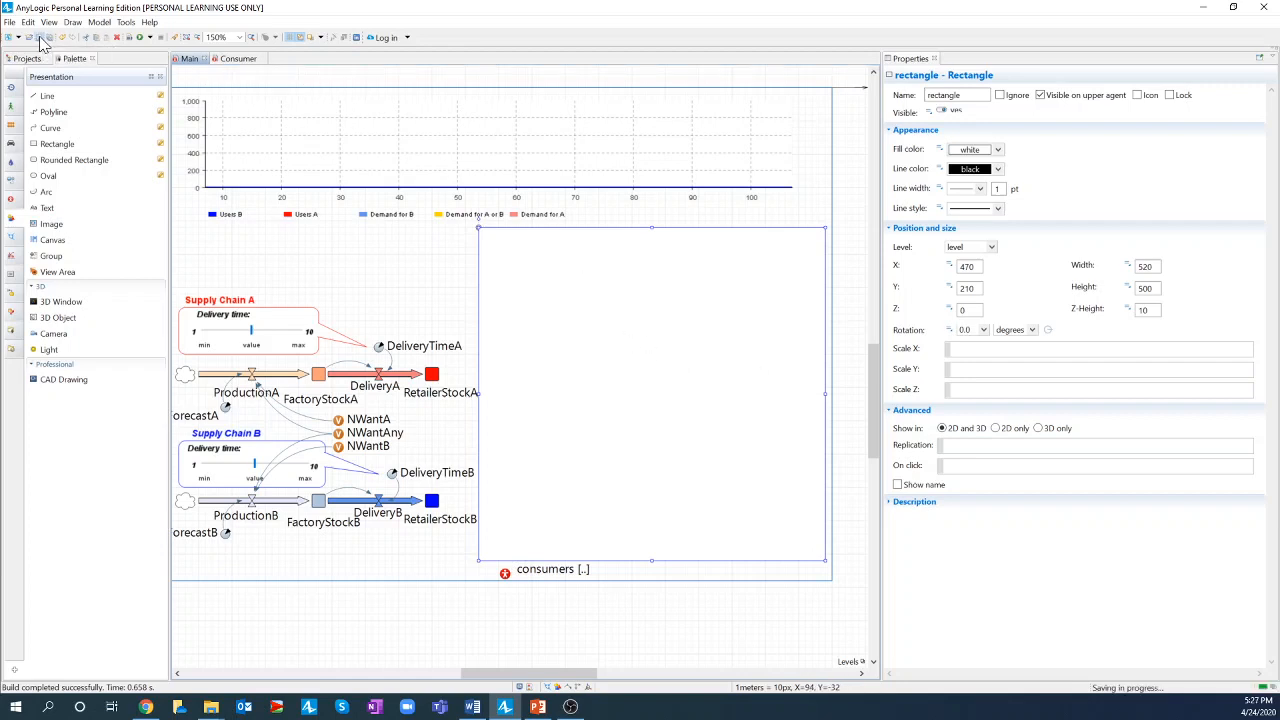
left_click(128, 38)
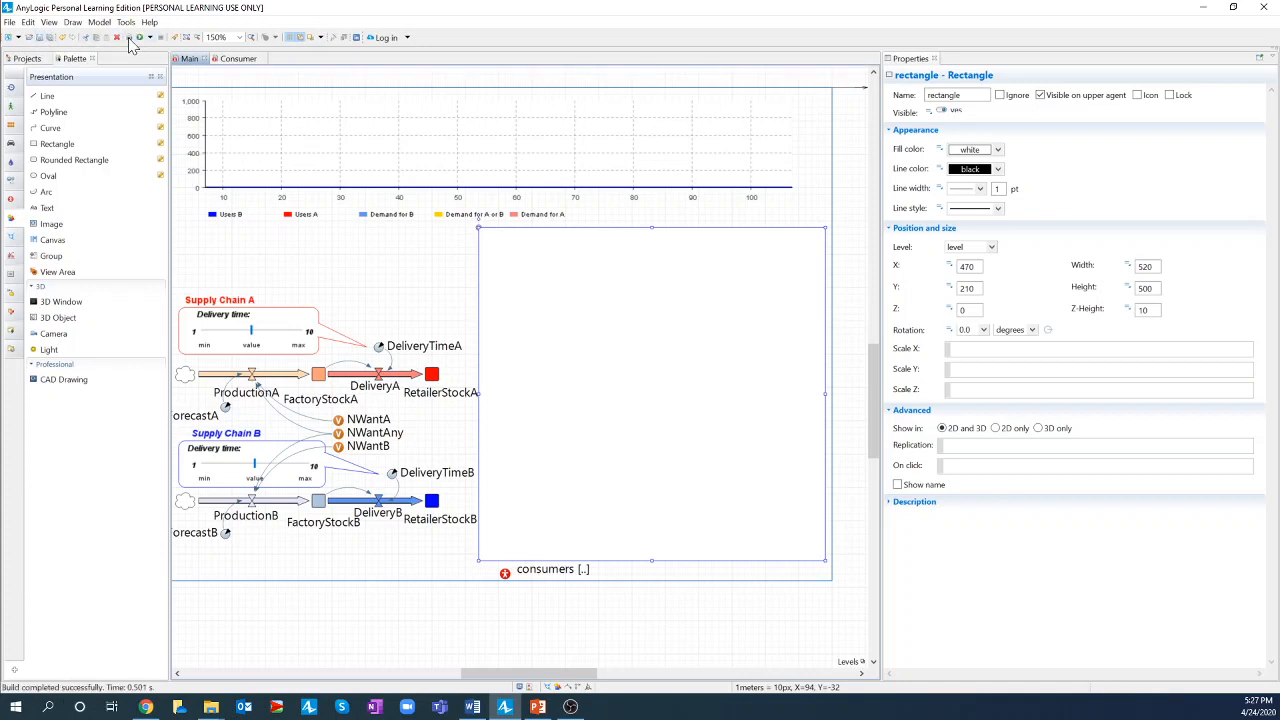
left_click(150, 38)
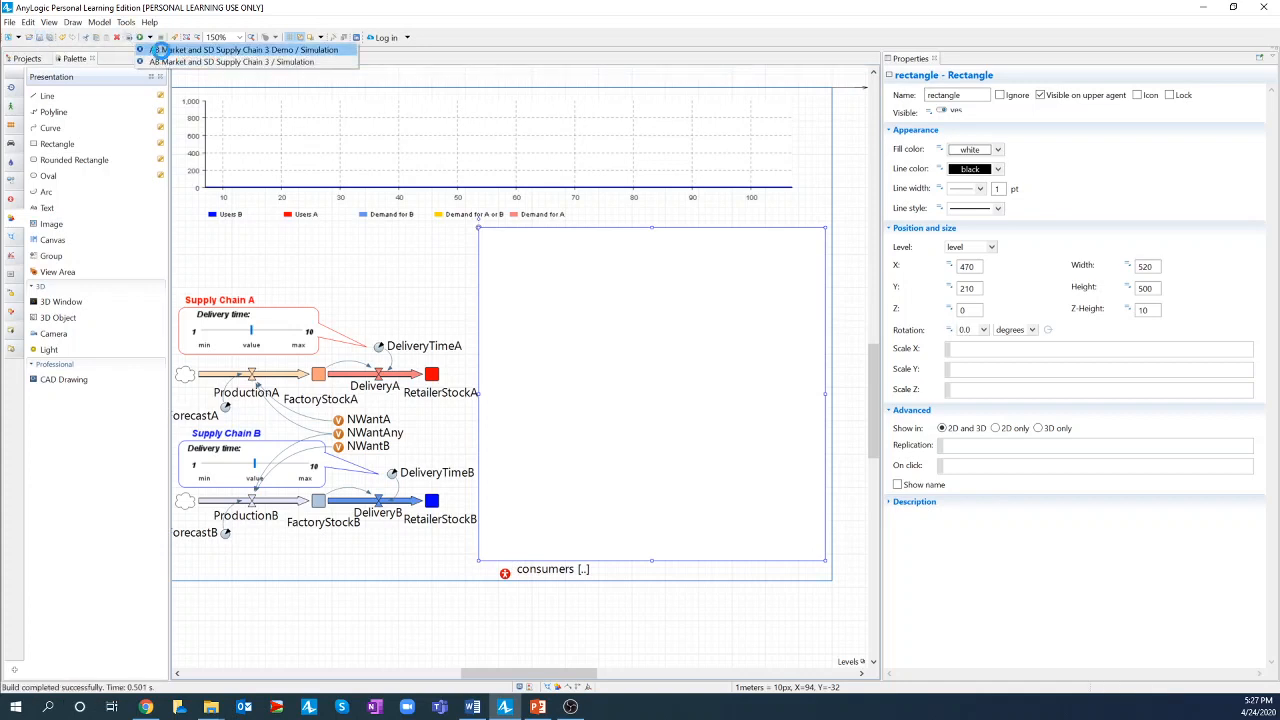
left_click(165, 50)
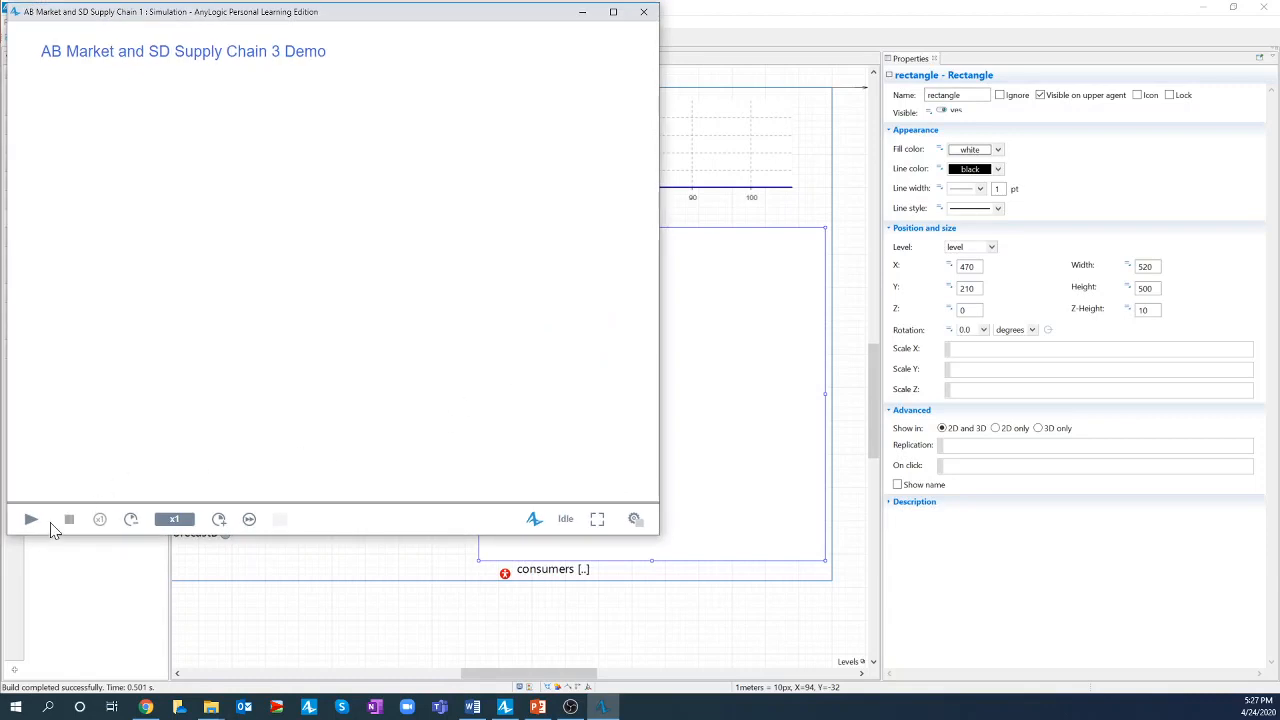
left_click(31, 519)
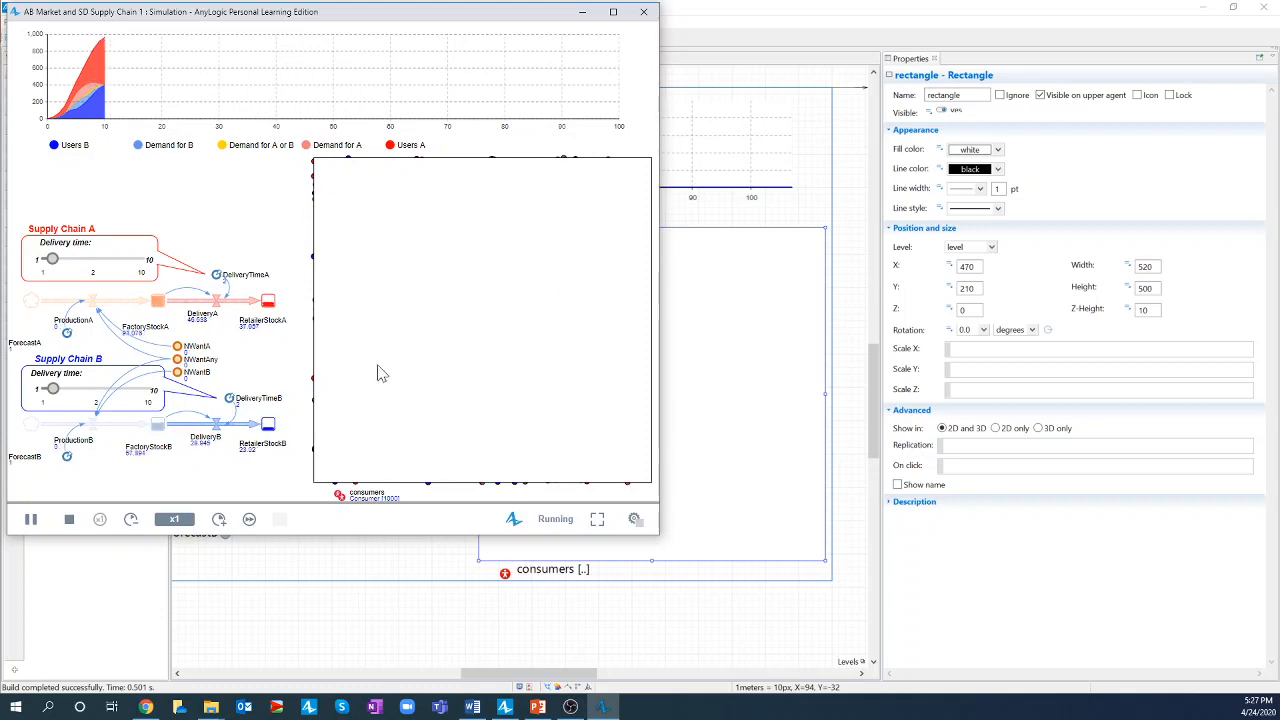
left_click(642, 14)
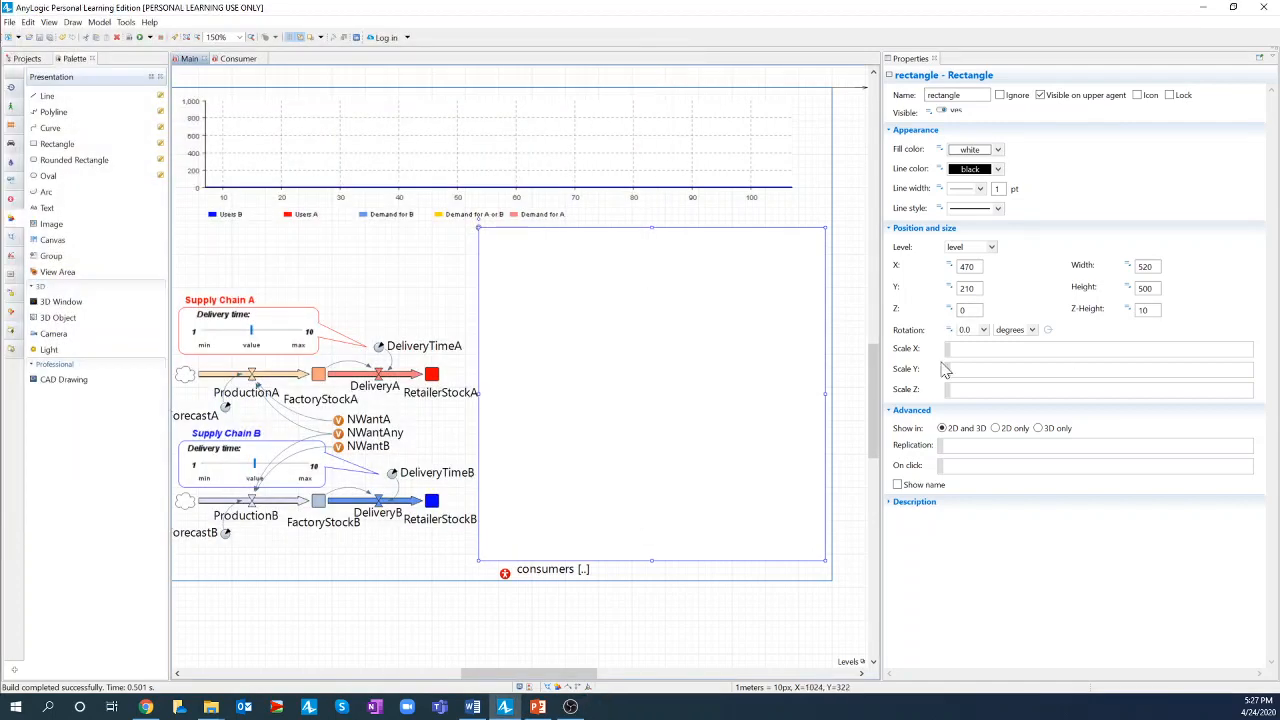
- Send the rectangle to the back of Main's drawing order, applying Send to Back twice
right_click(671, 359)
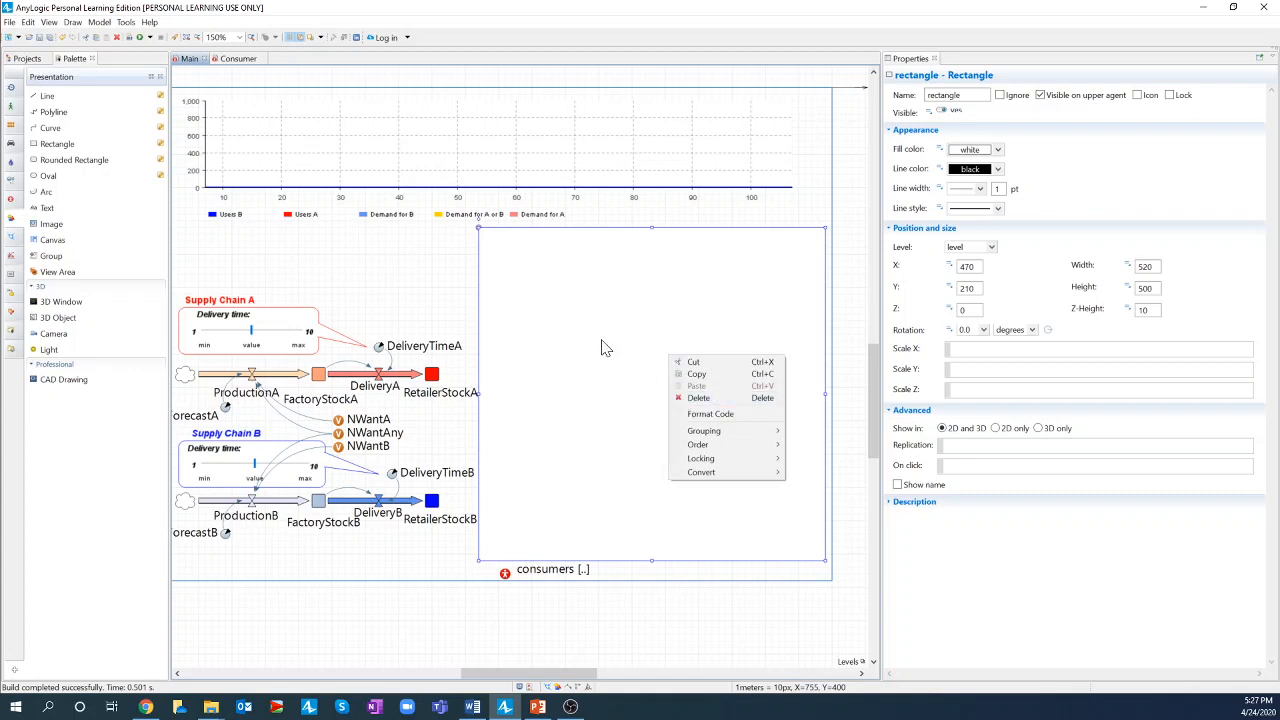
mouse_move(697, 448)
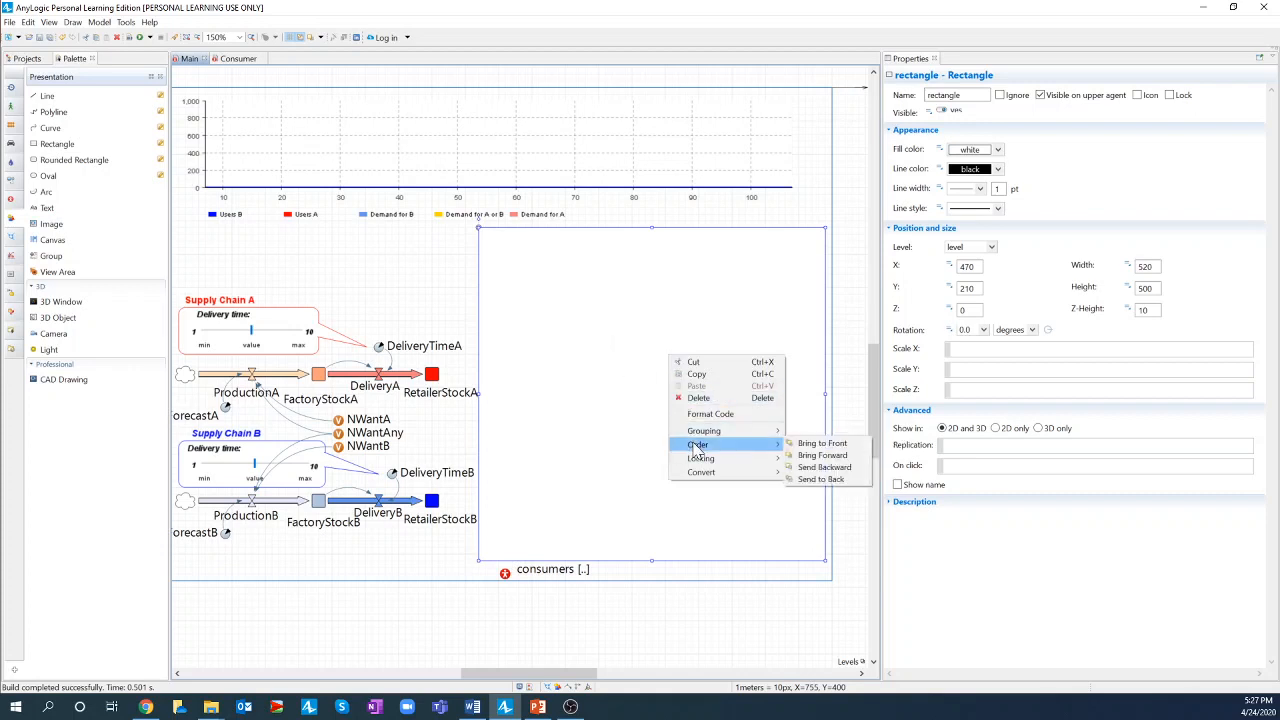
left_click(824, 480)
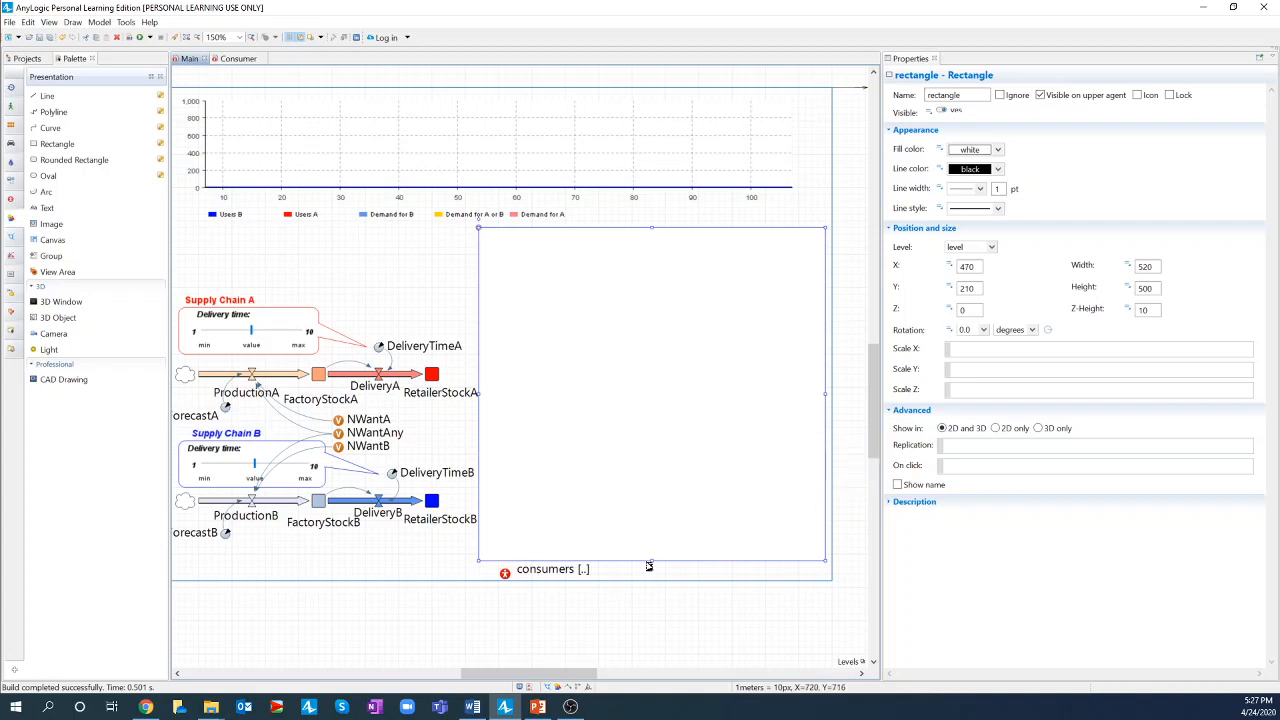
right_click(635, 355)
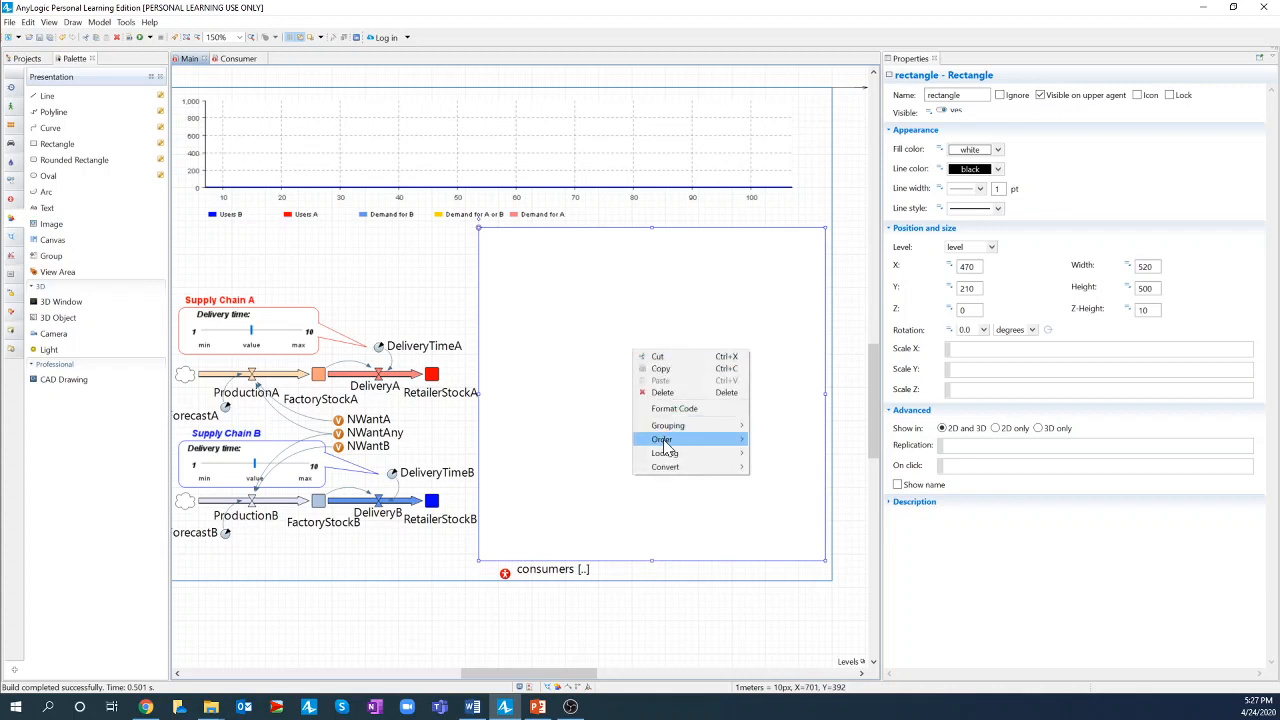
mouse_move(665, 445)
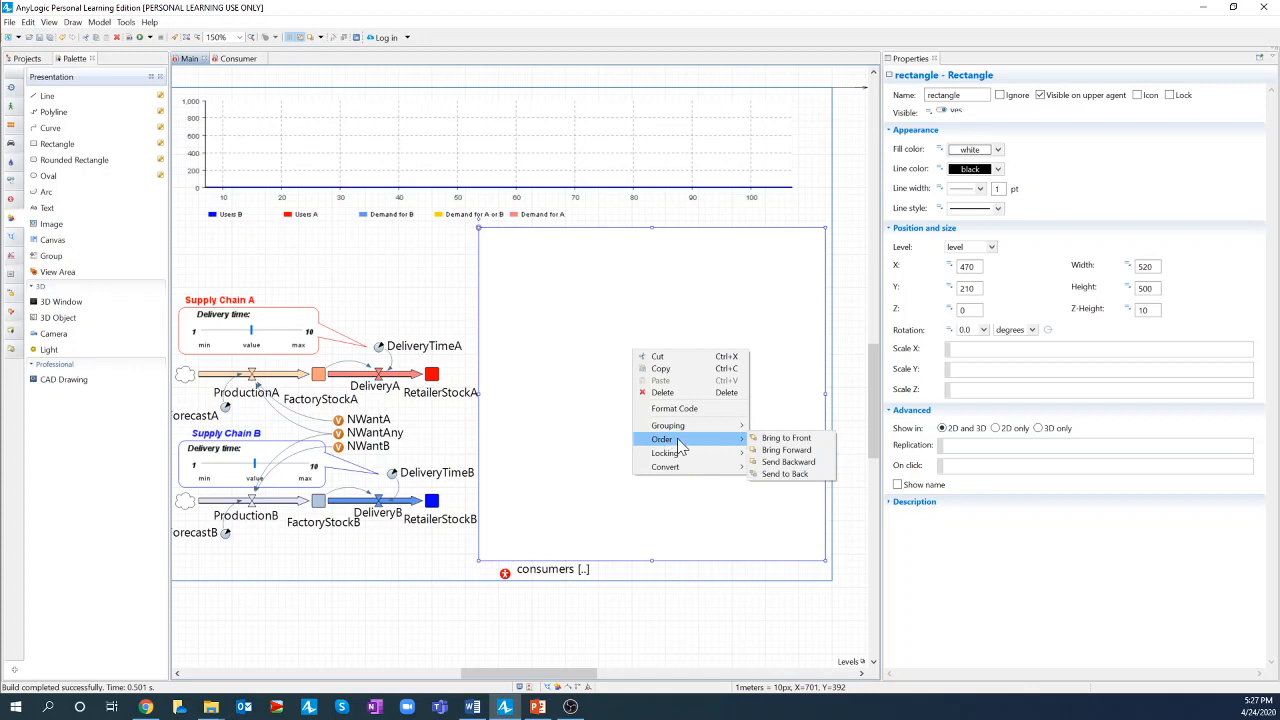
left_click(785, 475)
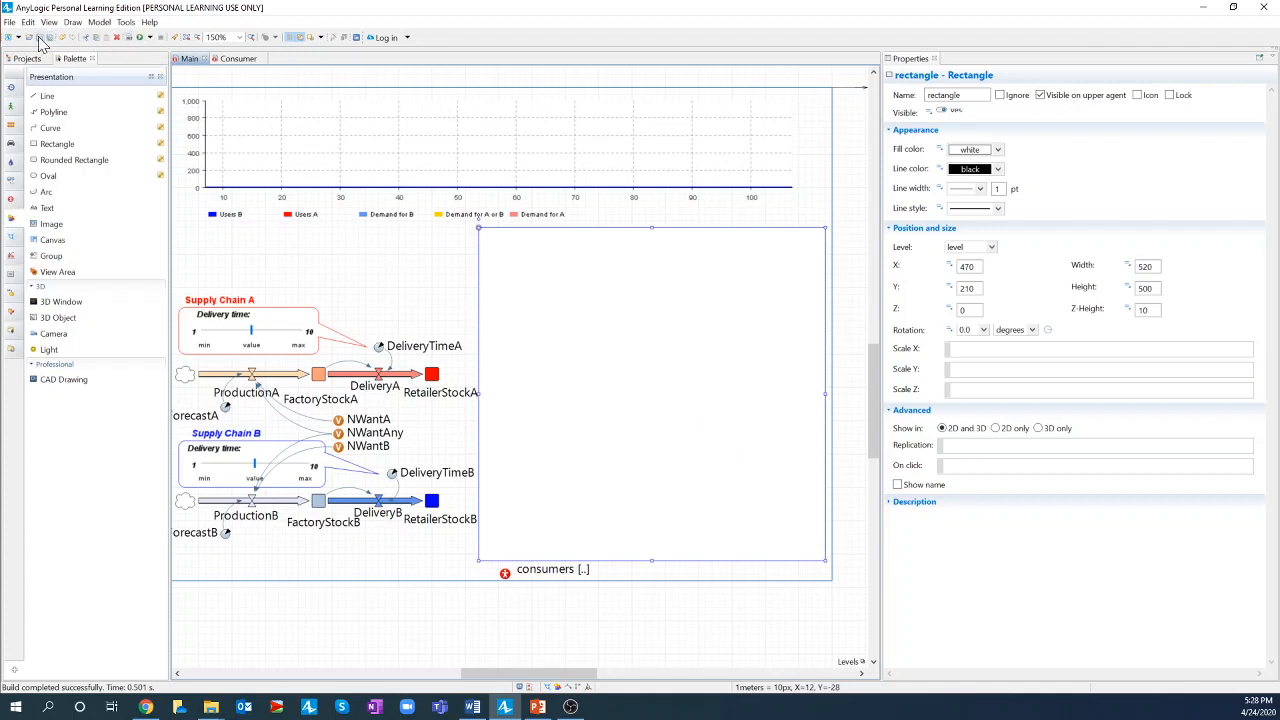
left_click(130, 40)
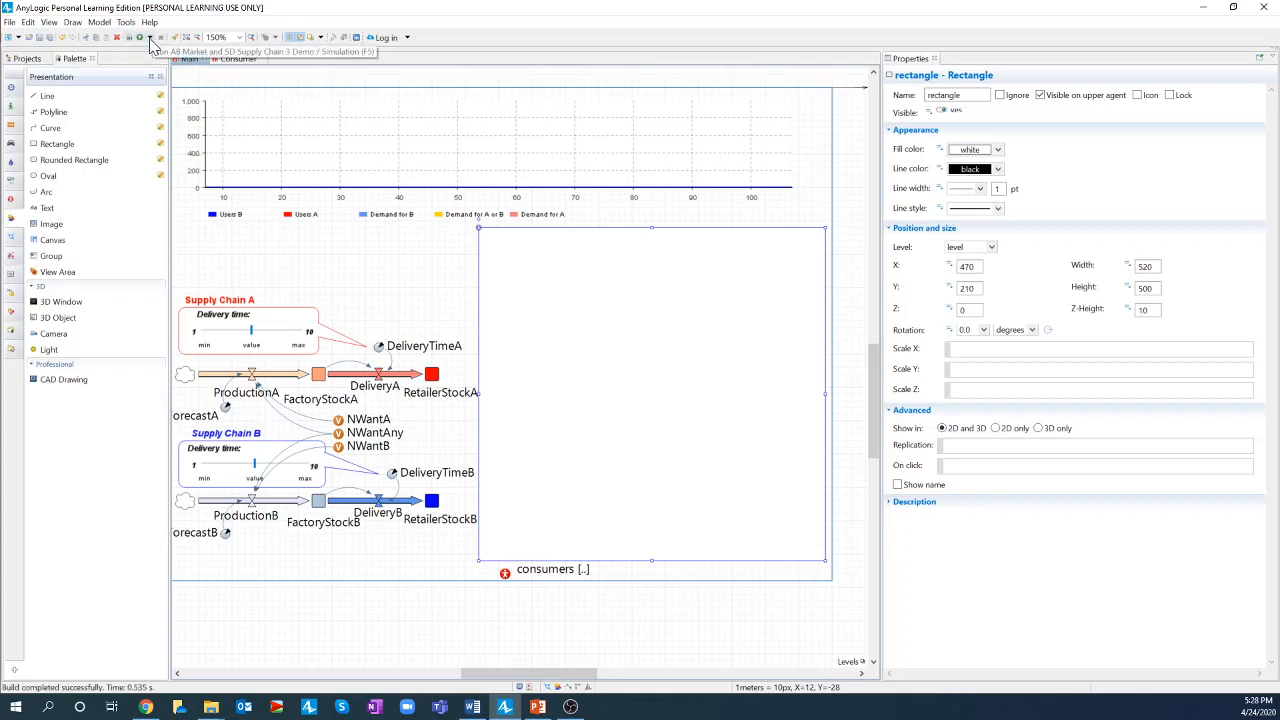
left_click(149, 38)
left_click(175, 62)
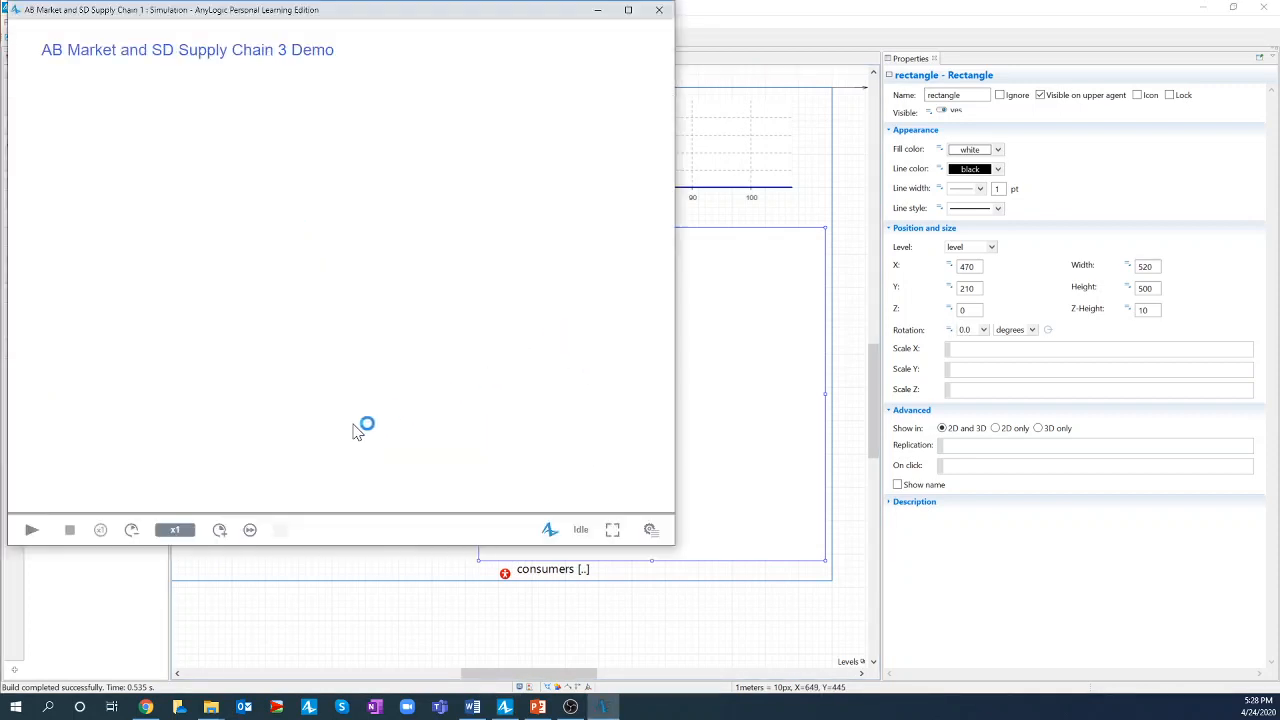
left_click(31, 529)
left_click(628, 10)
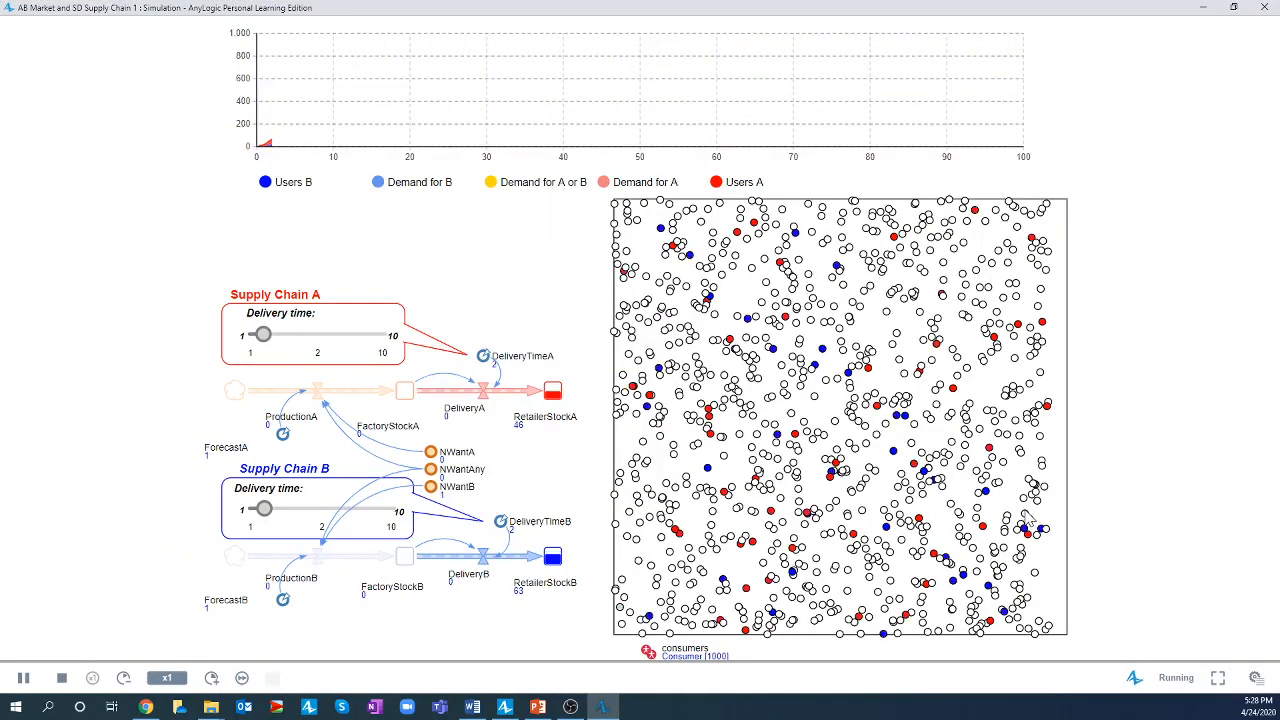
left_click(1257, 678)
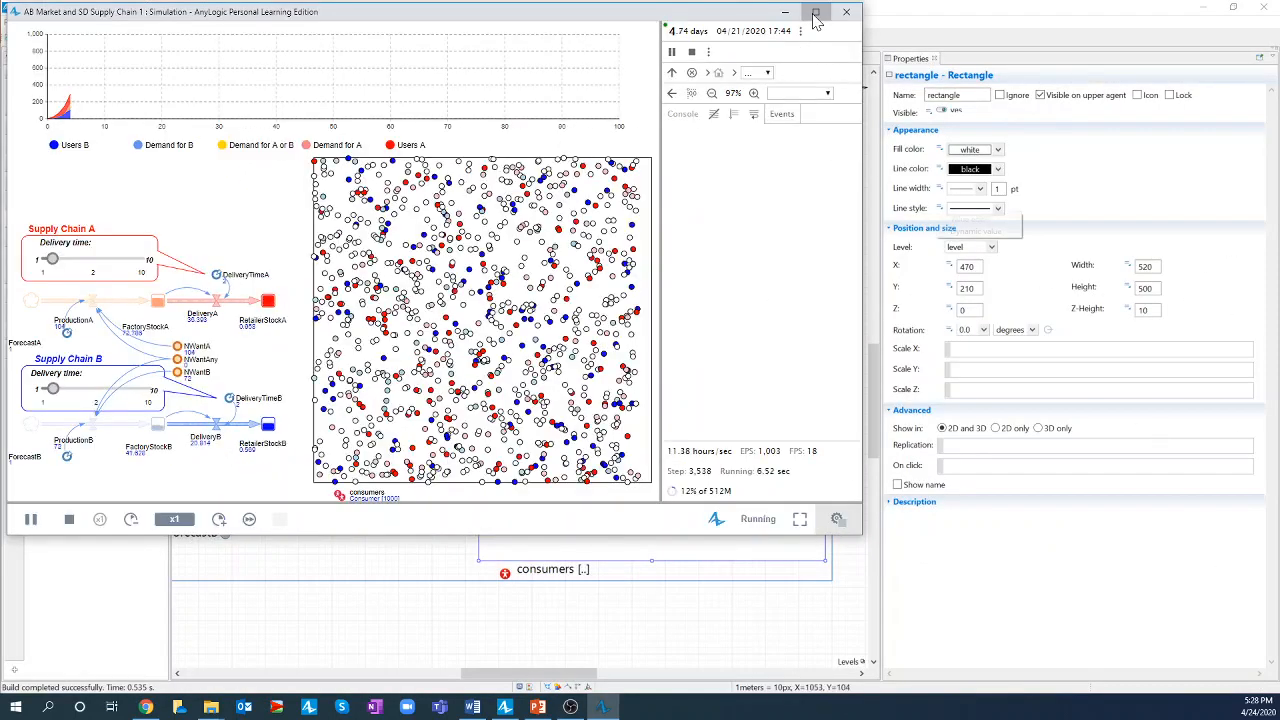
double_click(814, 12)
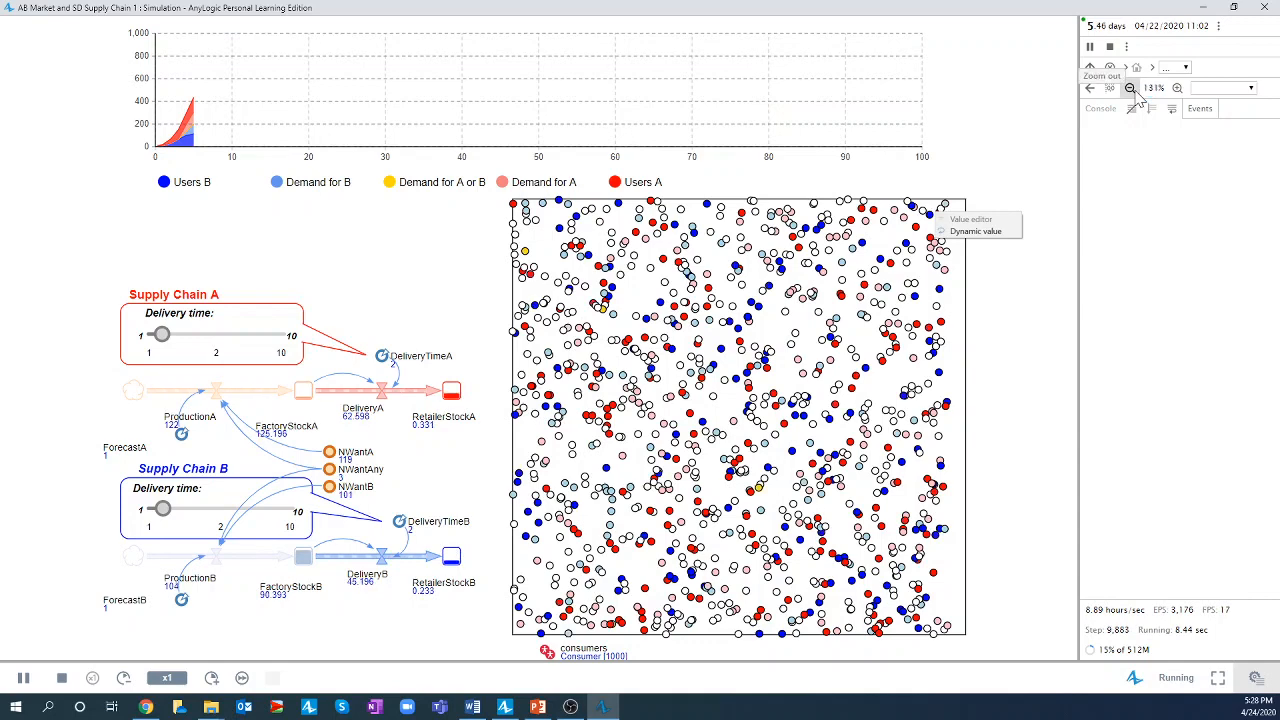
left_click(1130, 88)
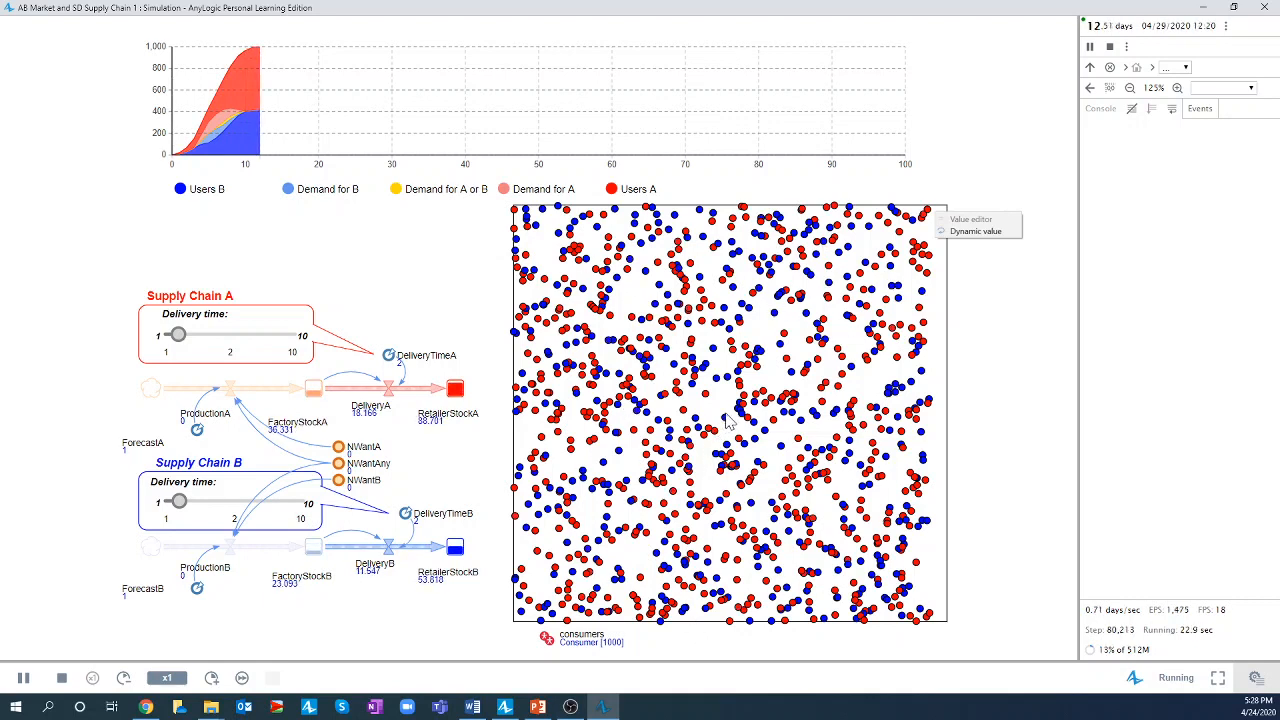
left_click(1266, 8)
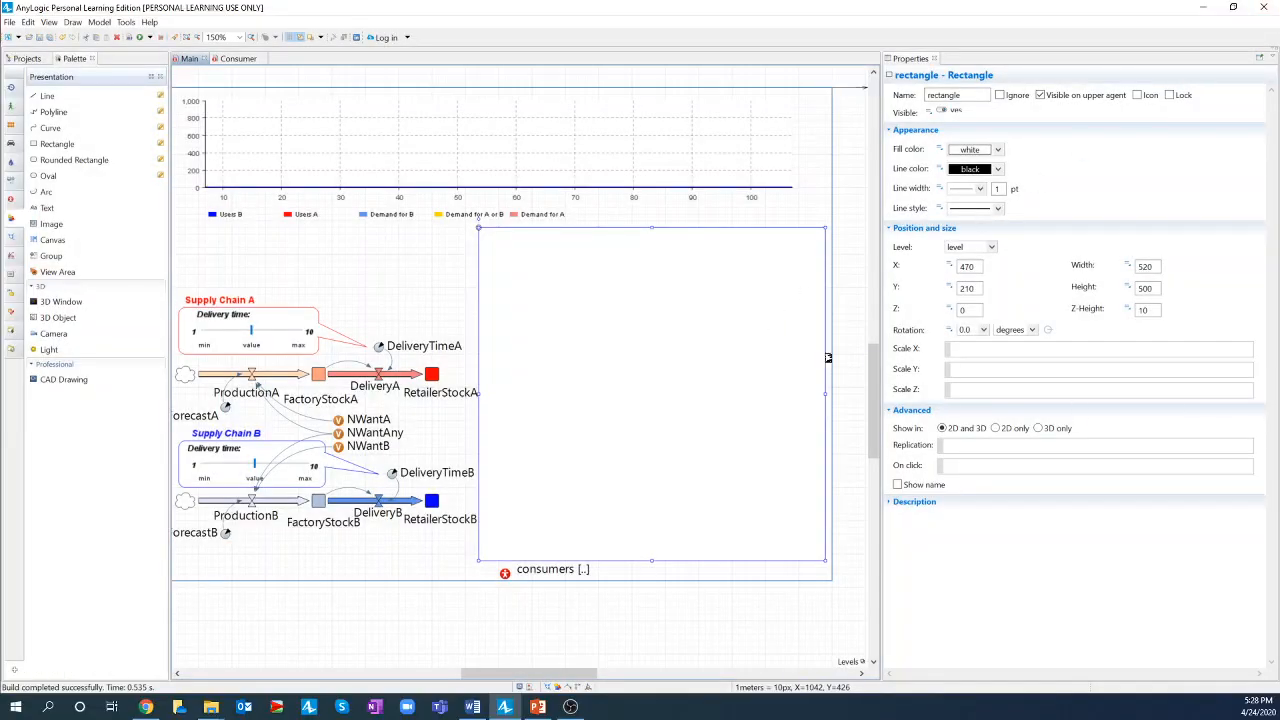
- Give the rectangle a beige fill and set its line colour to No color
left_click(999, 150)
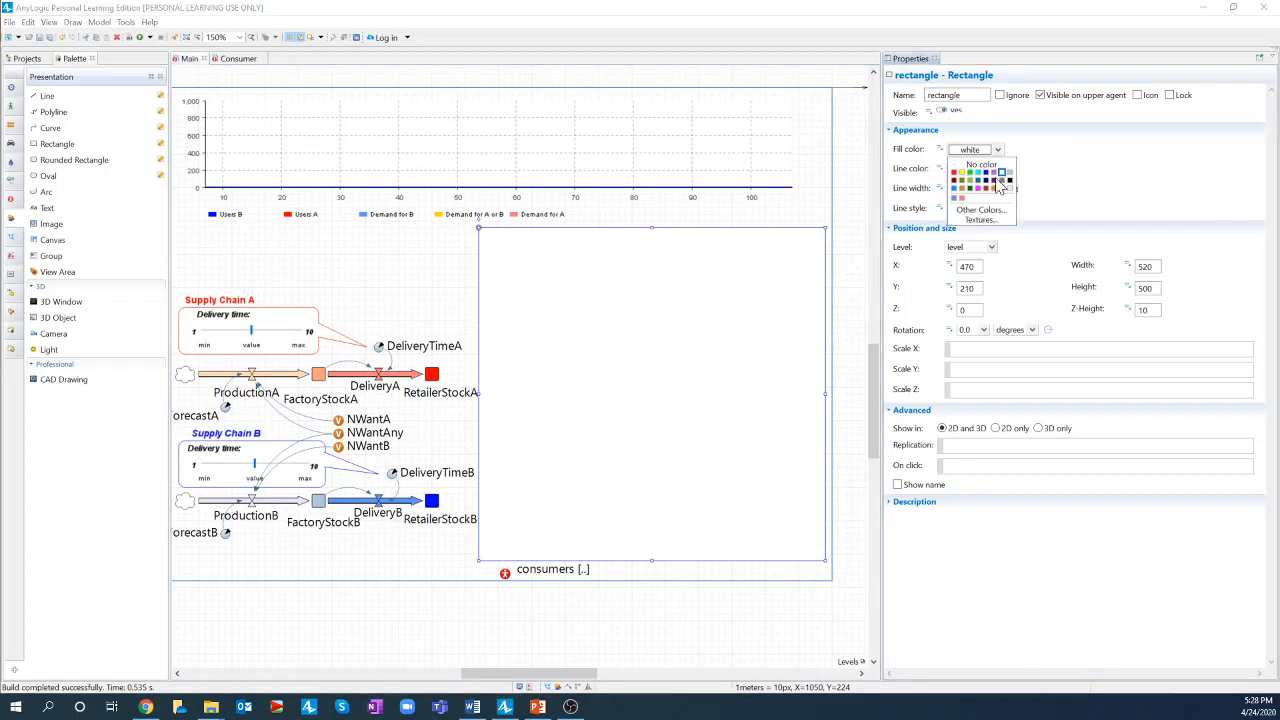
left_click(981, 210)
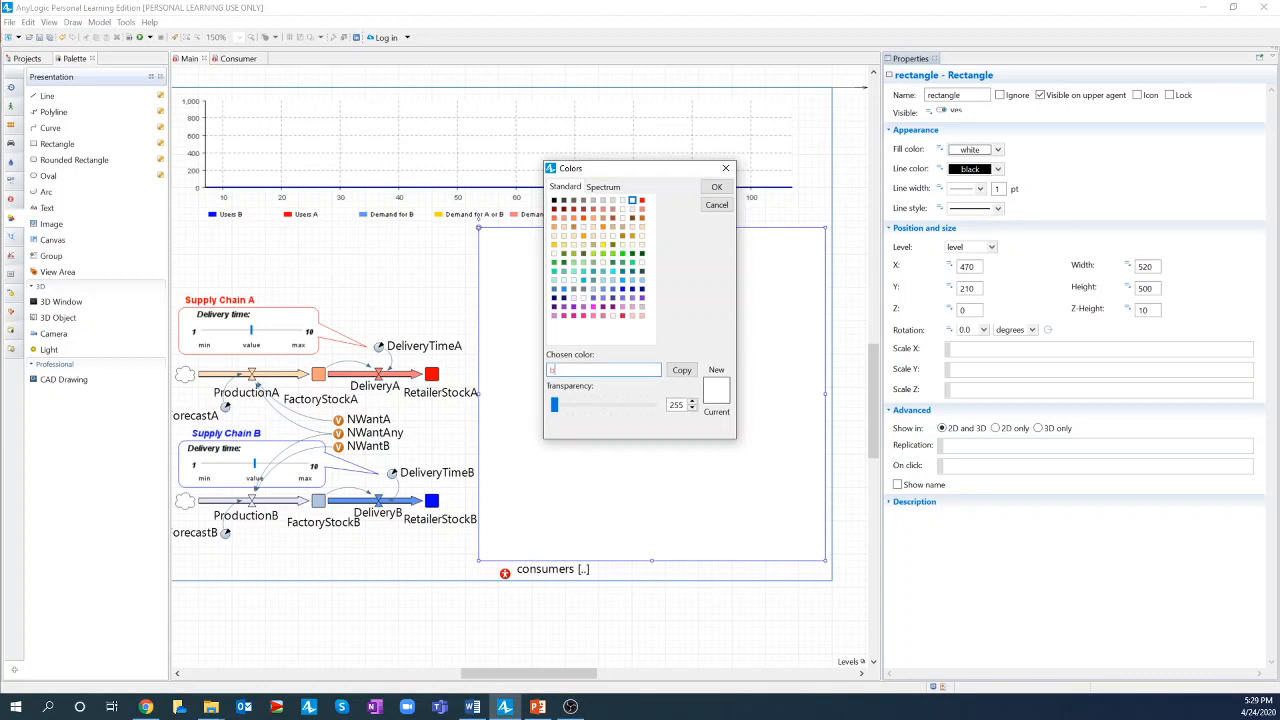
type("beige")
left_click(716, 187)
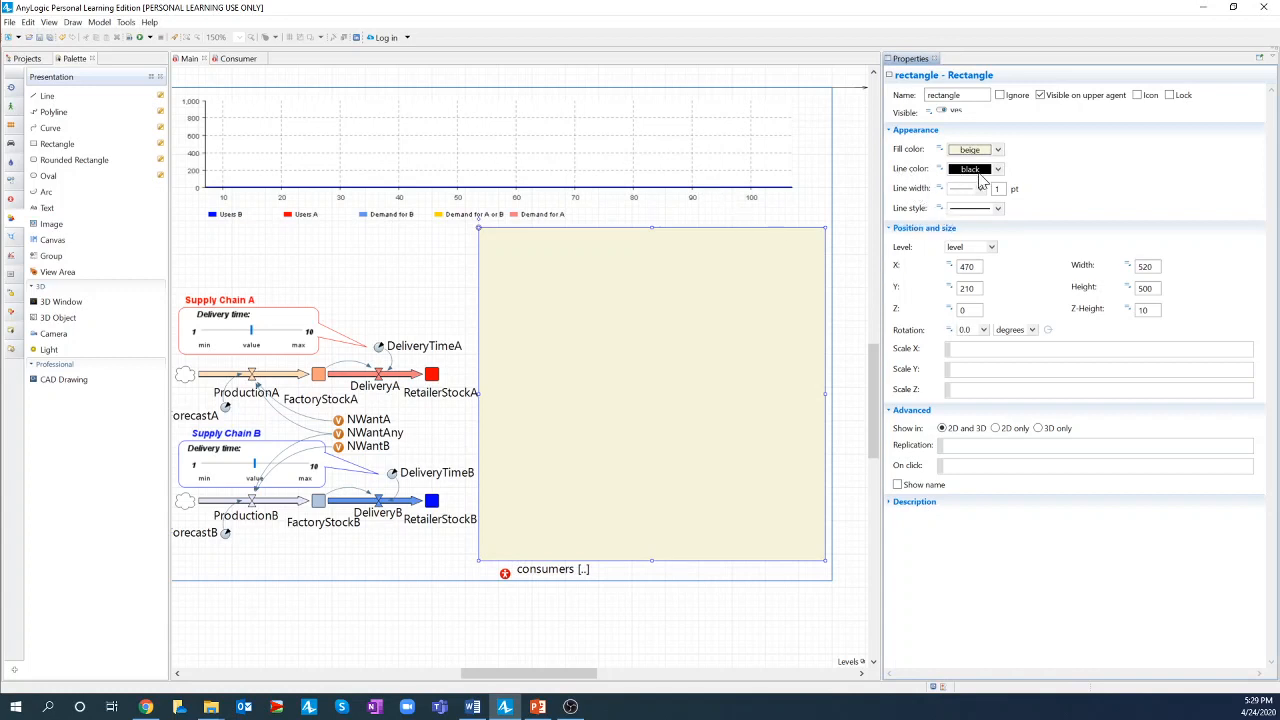
left_click(998, 169)
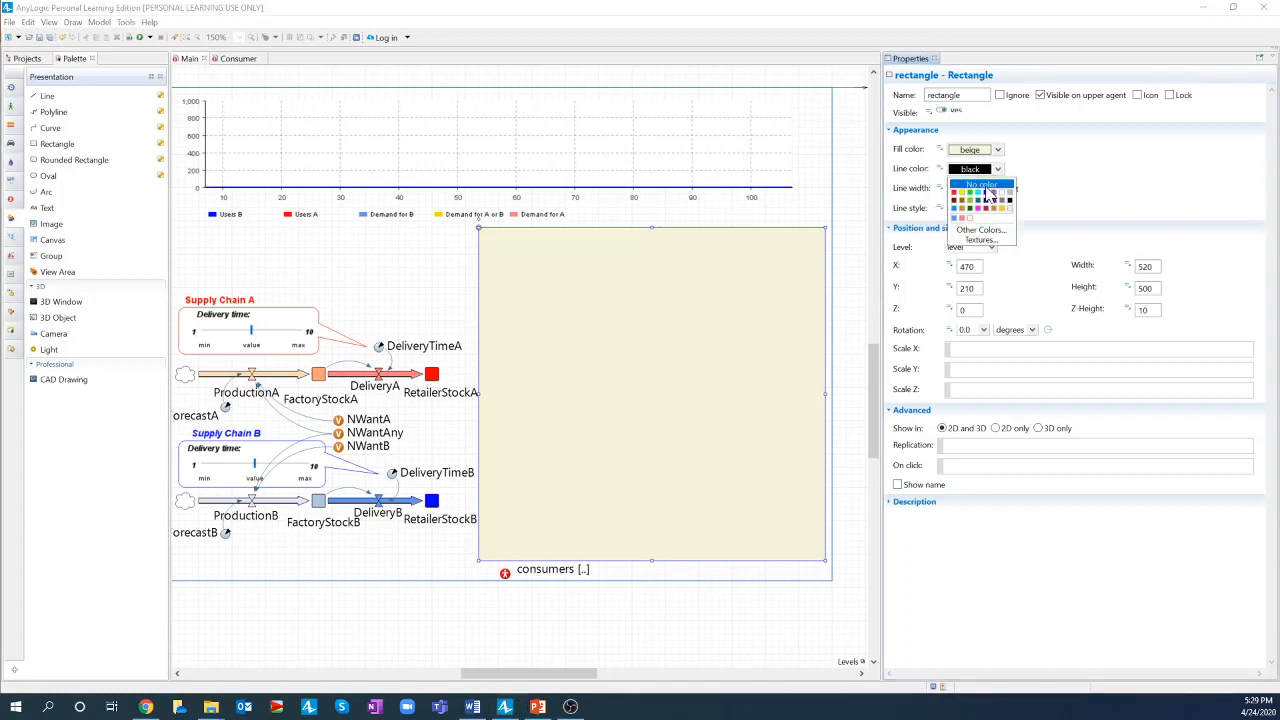
left_click(985, 186)
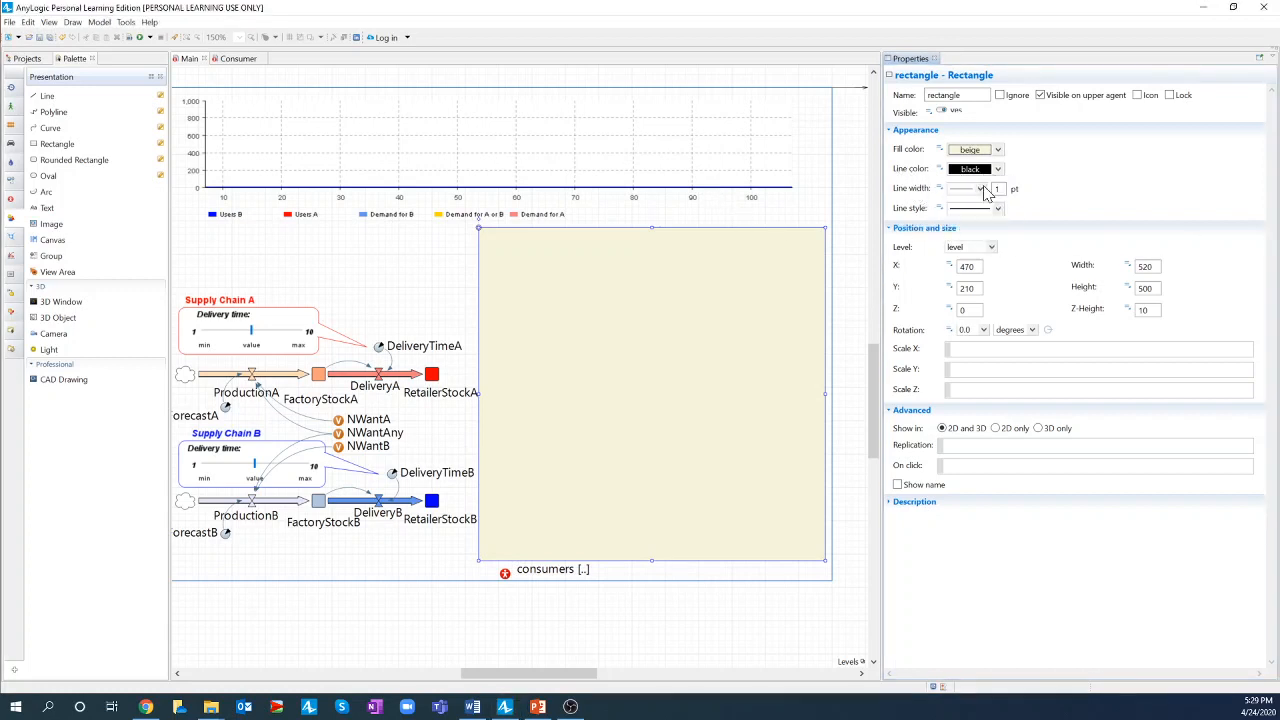
- Shift the consumers population icon slightly to the left
left_click(690, 573)
left_click(633, 476)
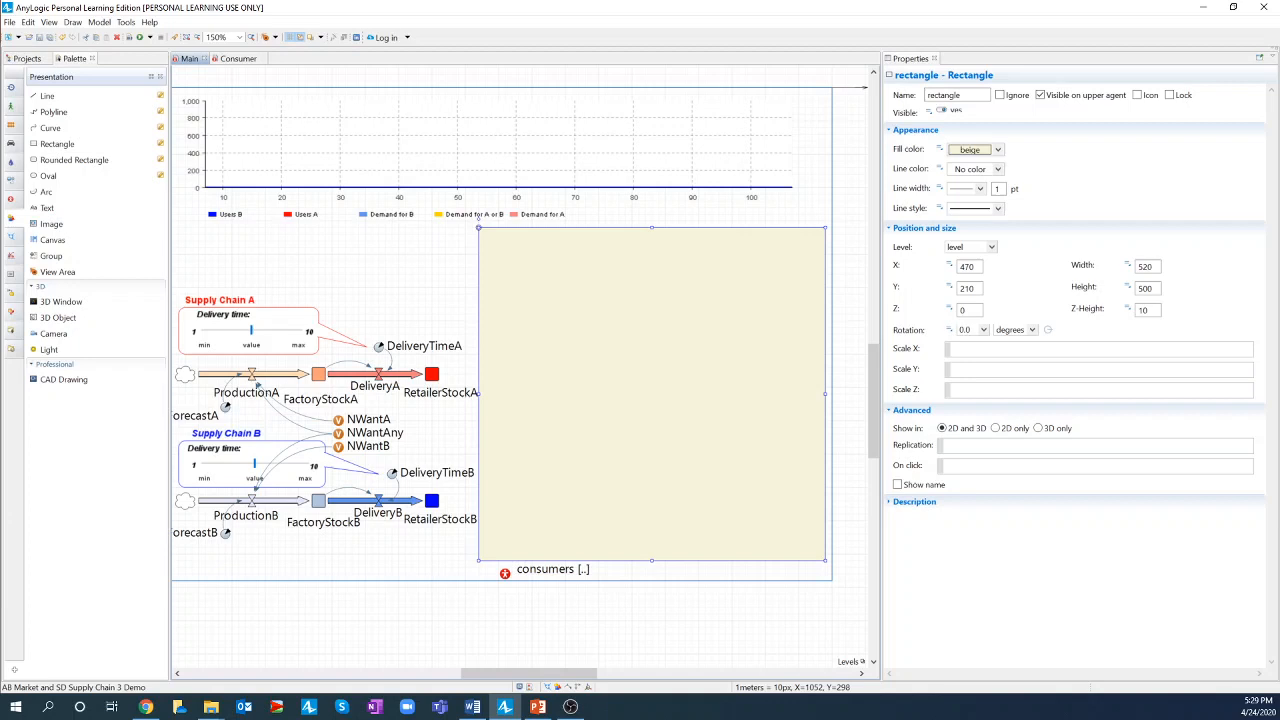
left_click(506, 575)
left_click_drag(505, 574, 490, 576)
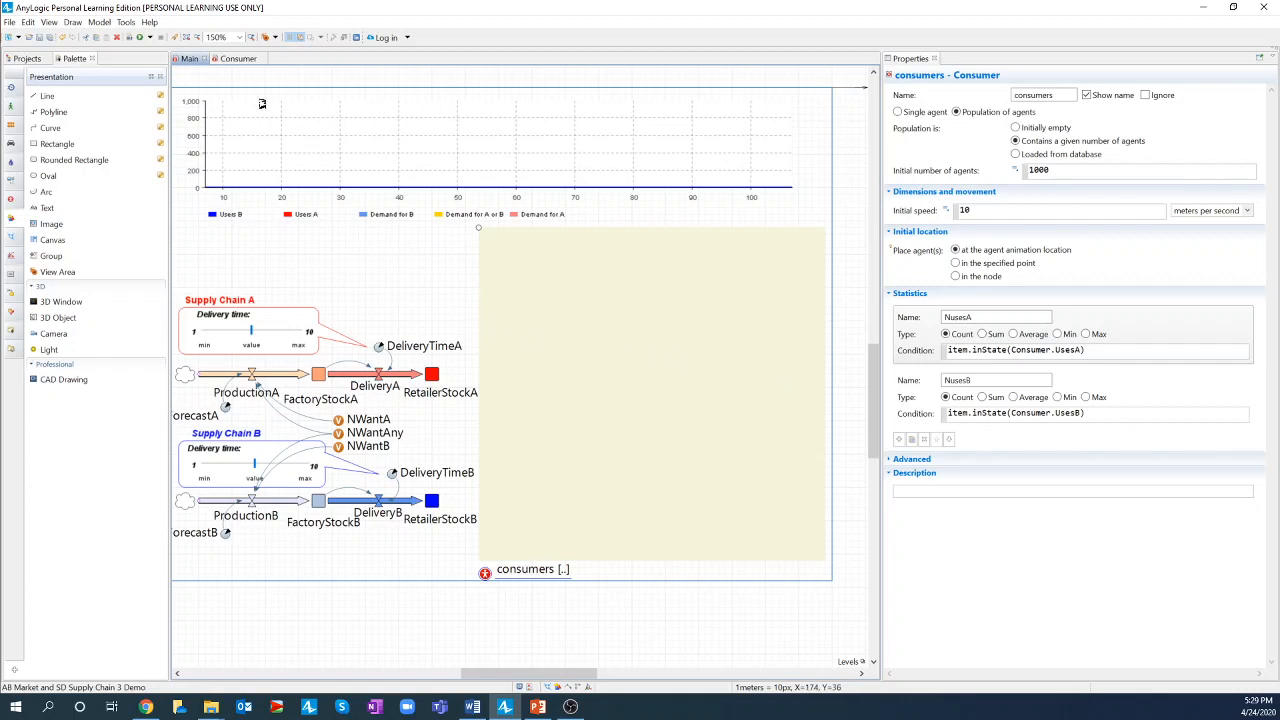
- Save the model and run the AB Market and SD Supply Chain 3 Demo simulation full screen
left_click(40, 38)
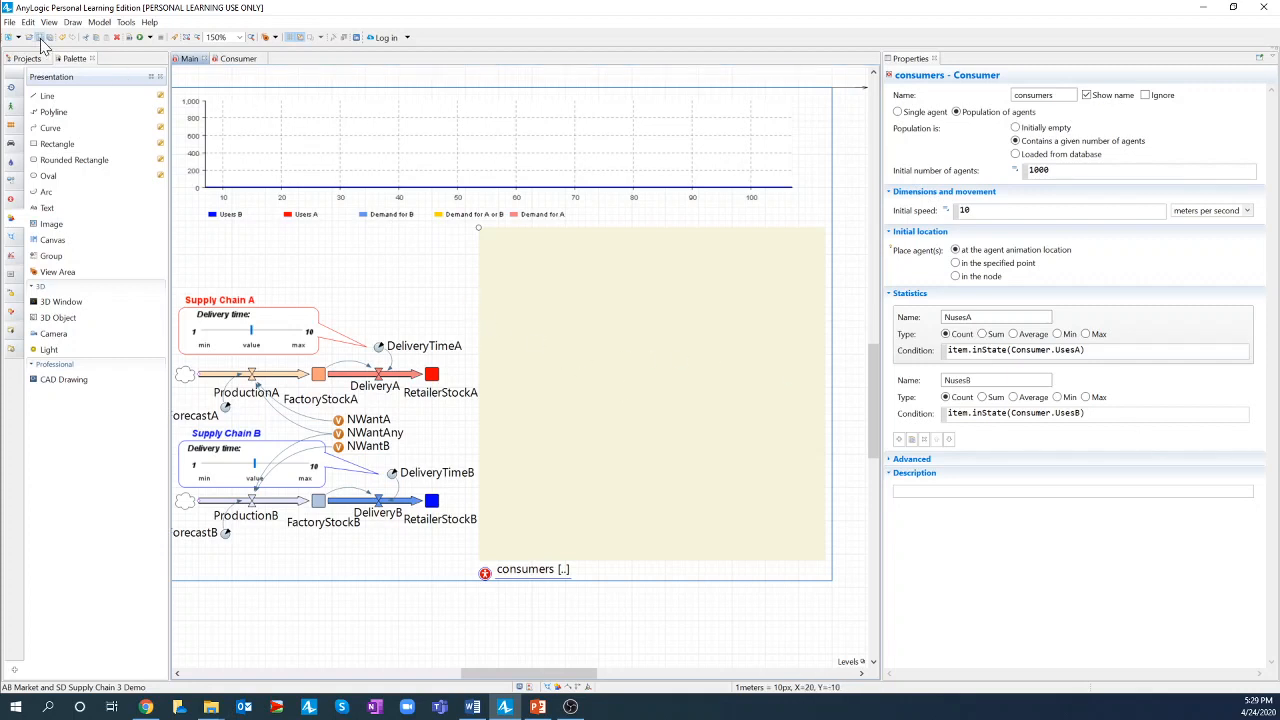
left_click(129, 38)
left_click(150, 37)
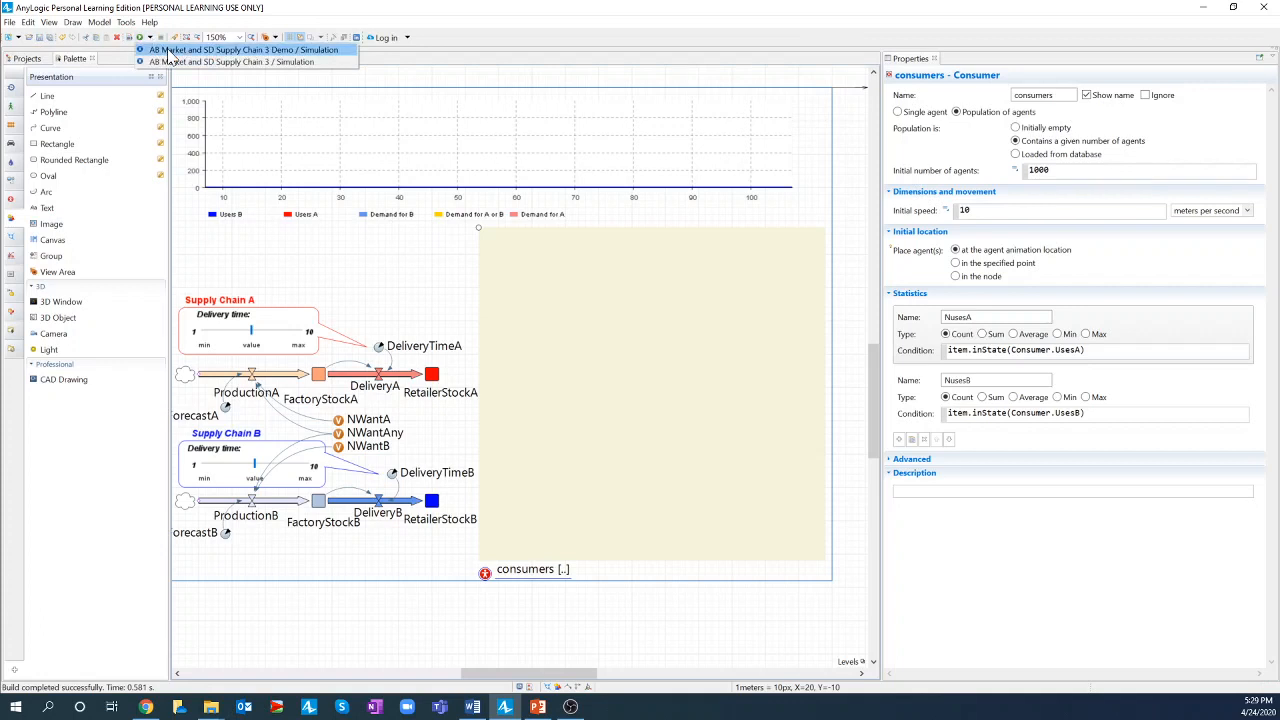
left_click(200, 50)
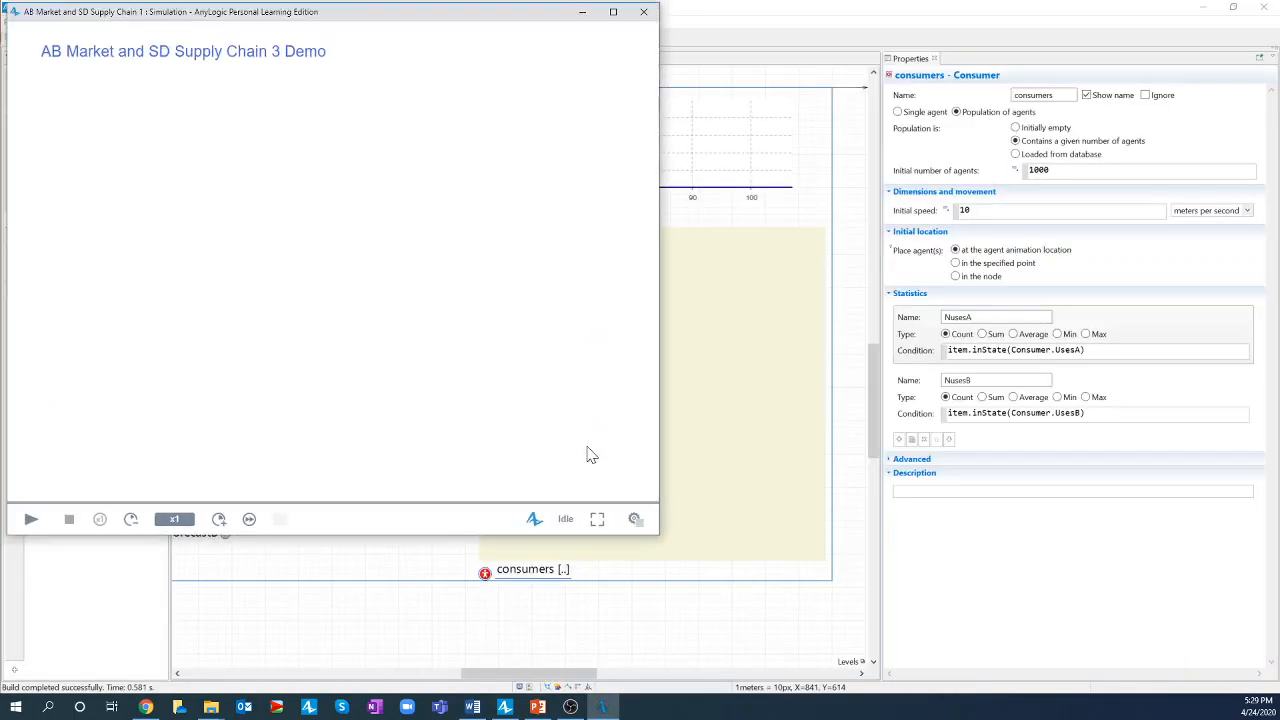
left_click(611, 11)
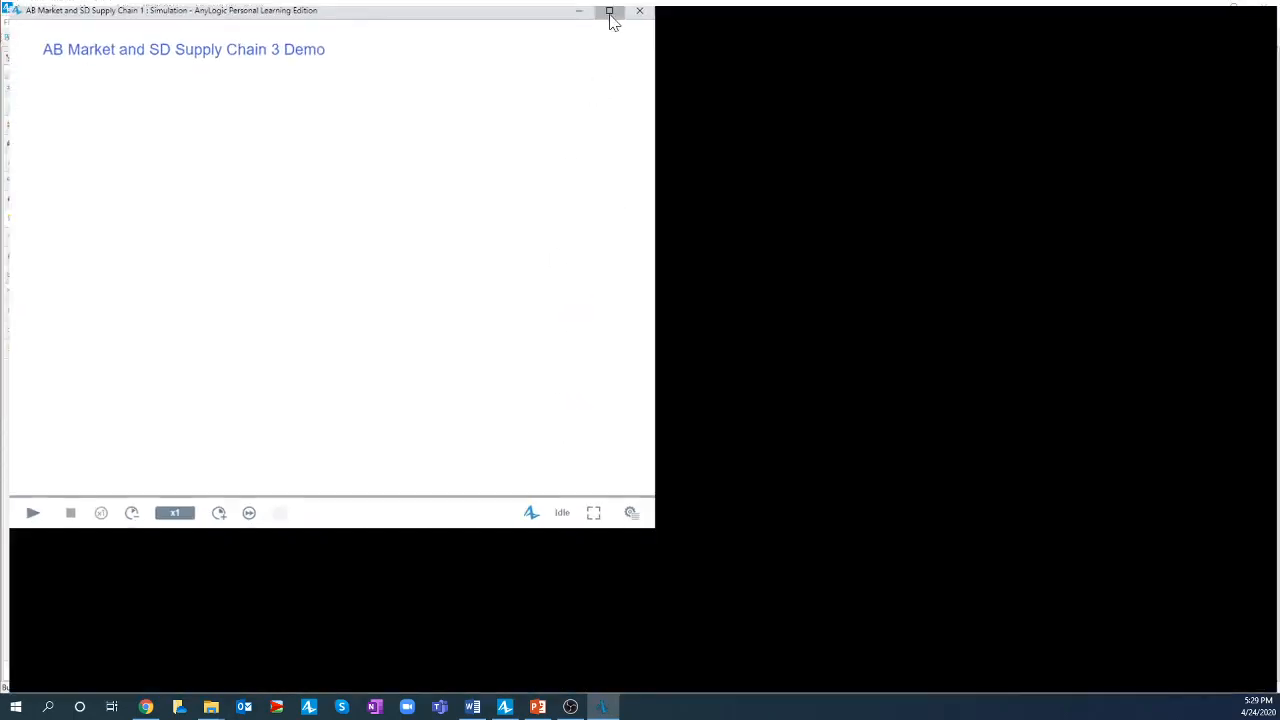
left_click(24, 678)
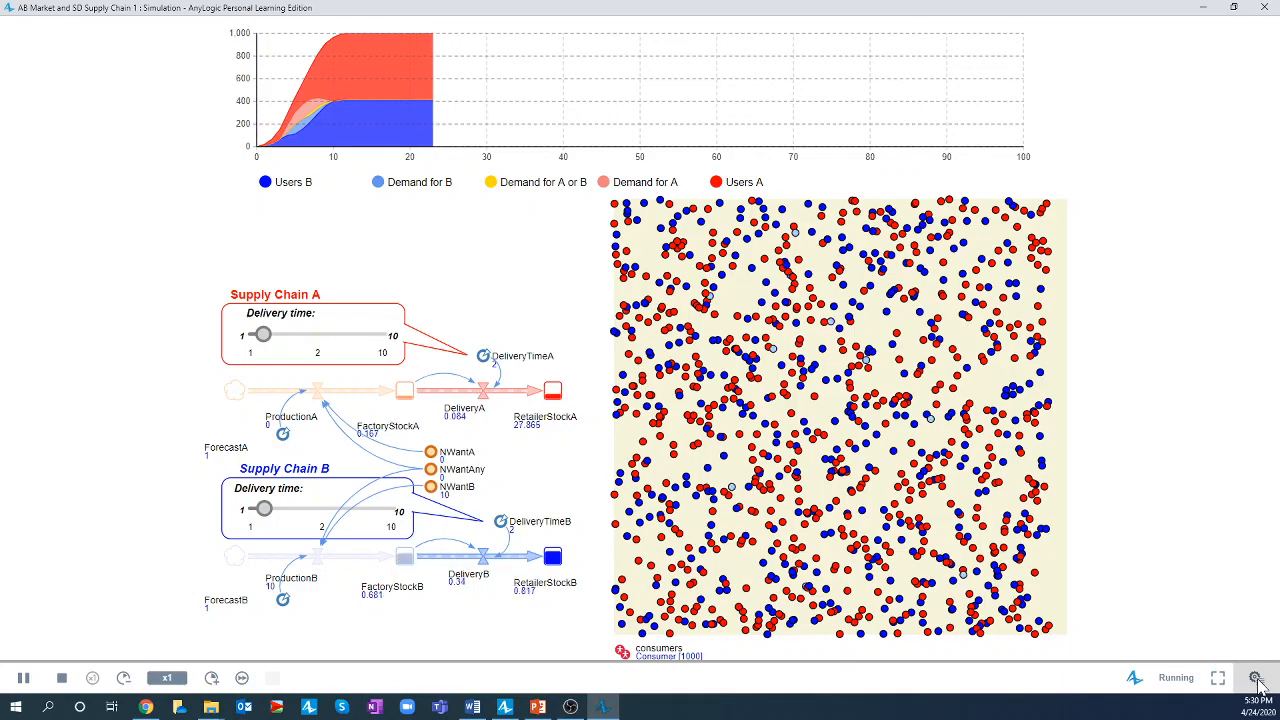
- Show the developer panel in the maximized window and inspect the consumers population
left_click(1257, 679)
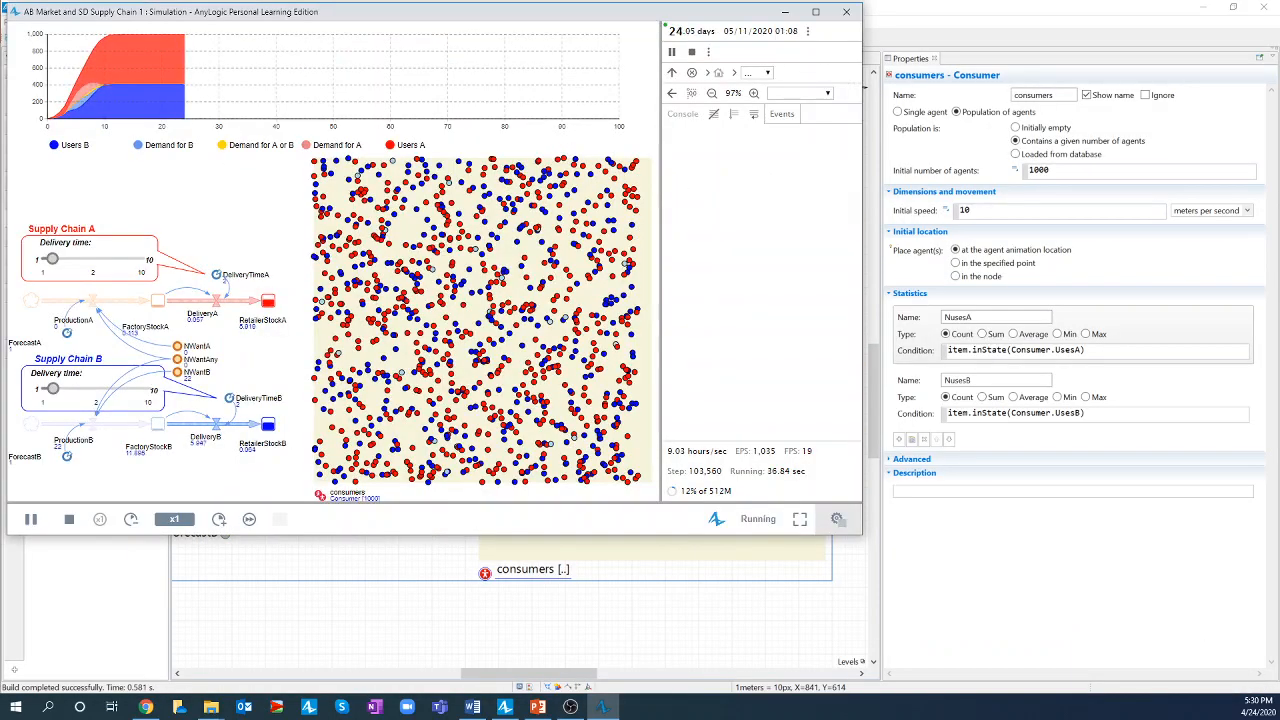
left_click(816, 12)
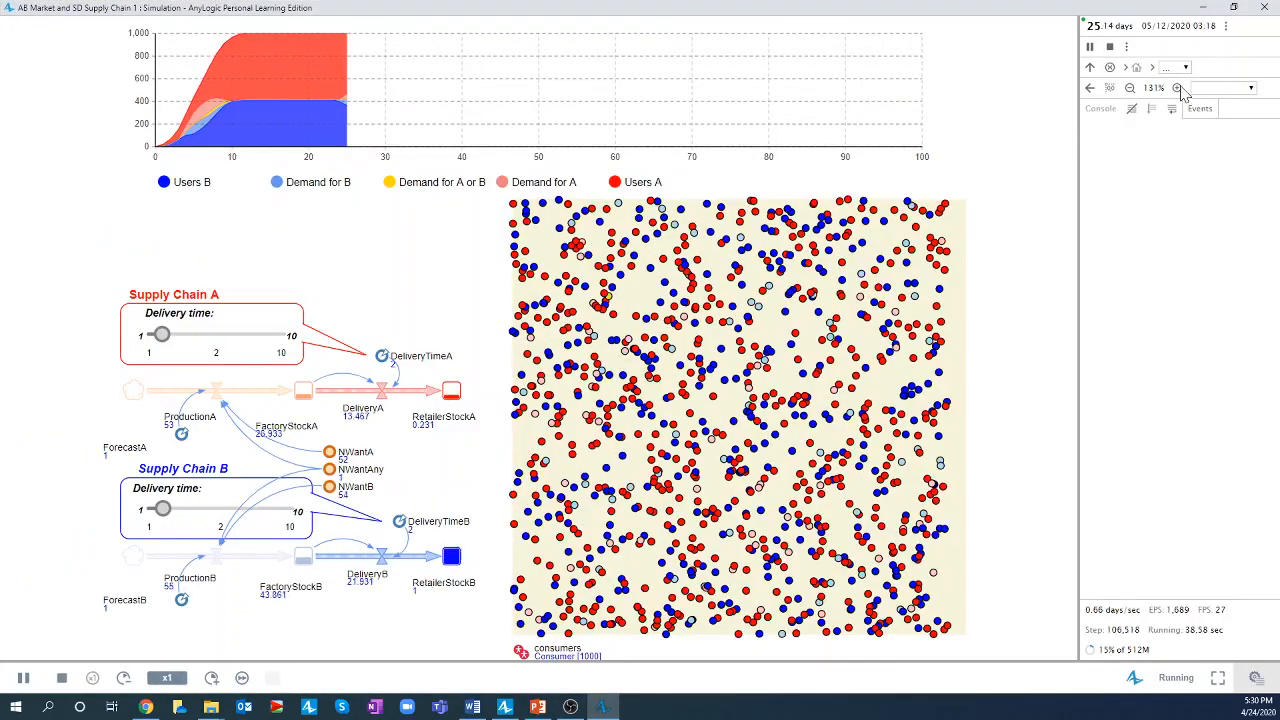
left_click(1186, 70)
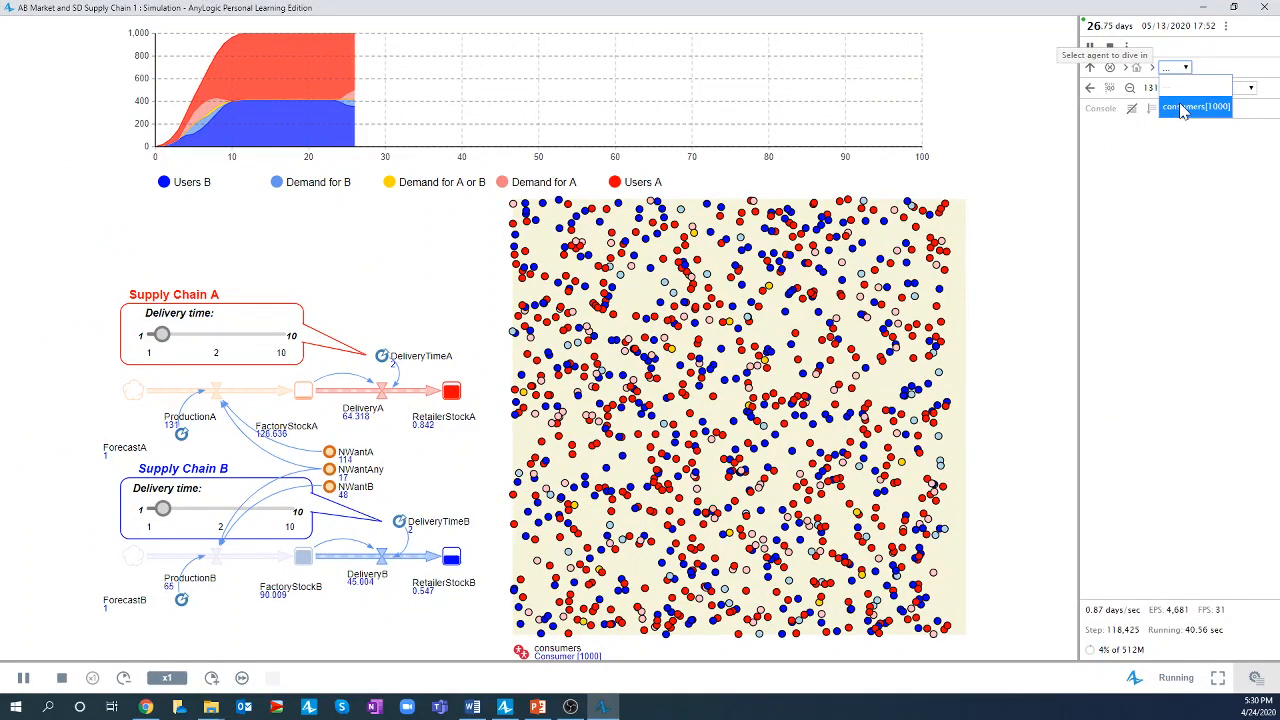